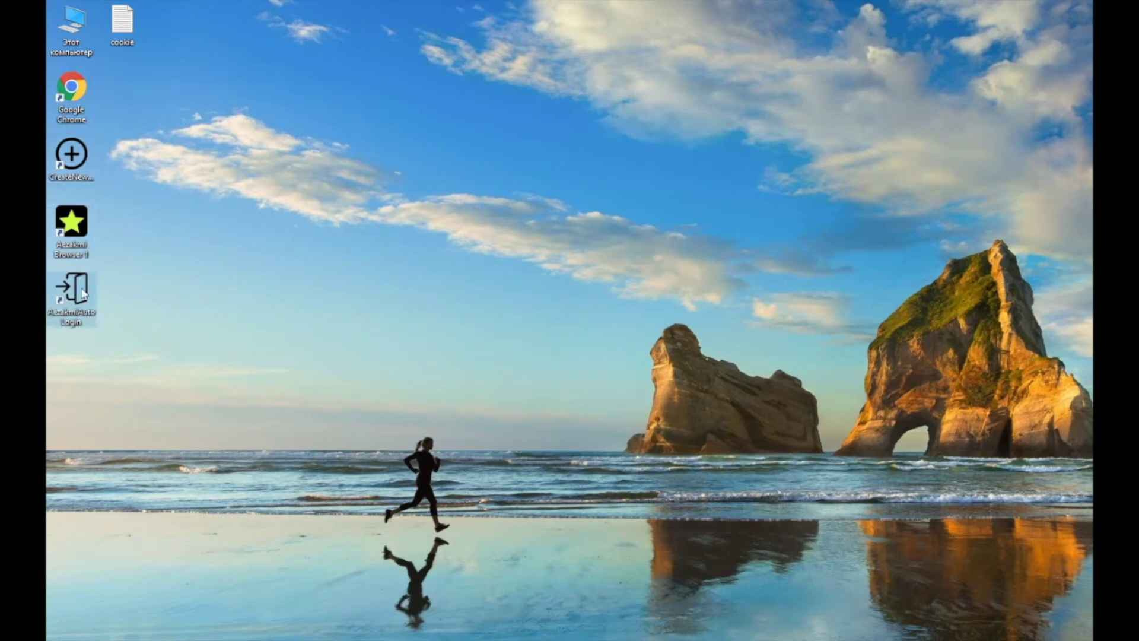
- Launch the AEZAKMI browser on whoer.net, check the extension panel, then close it
double_click(72, 225)
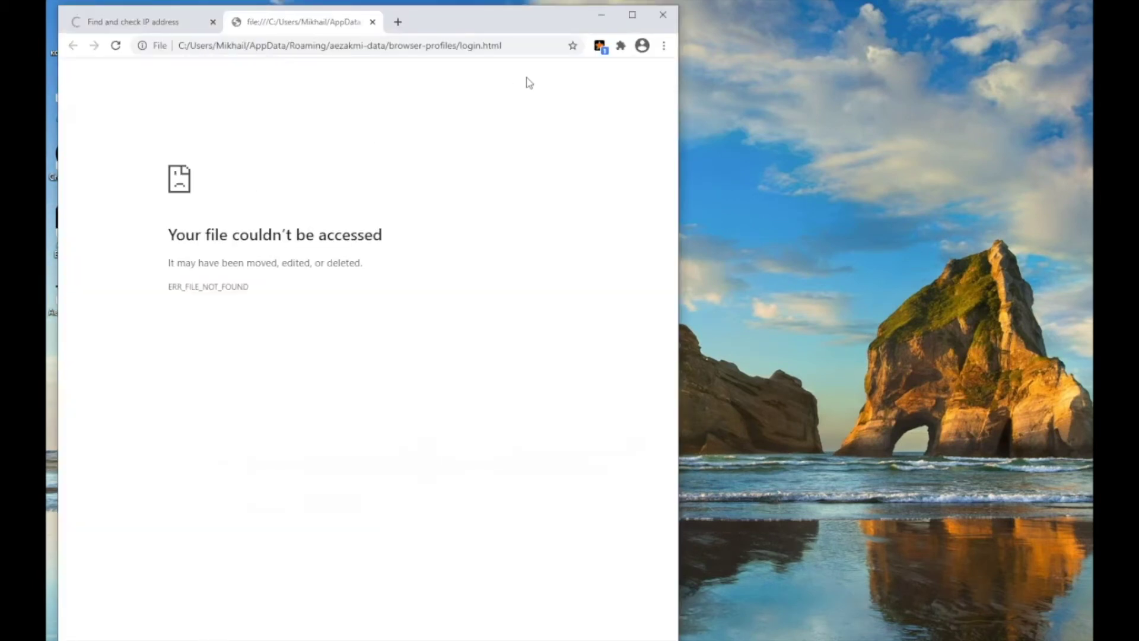
left_click(599, 46)
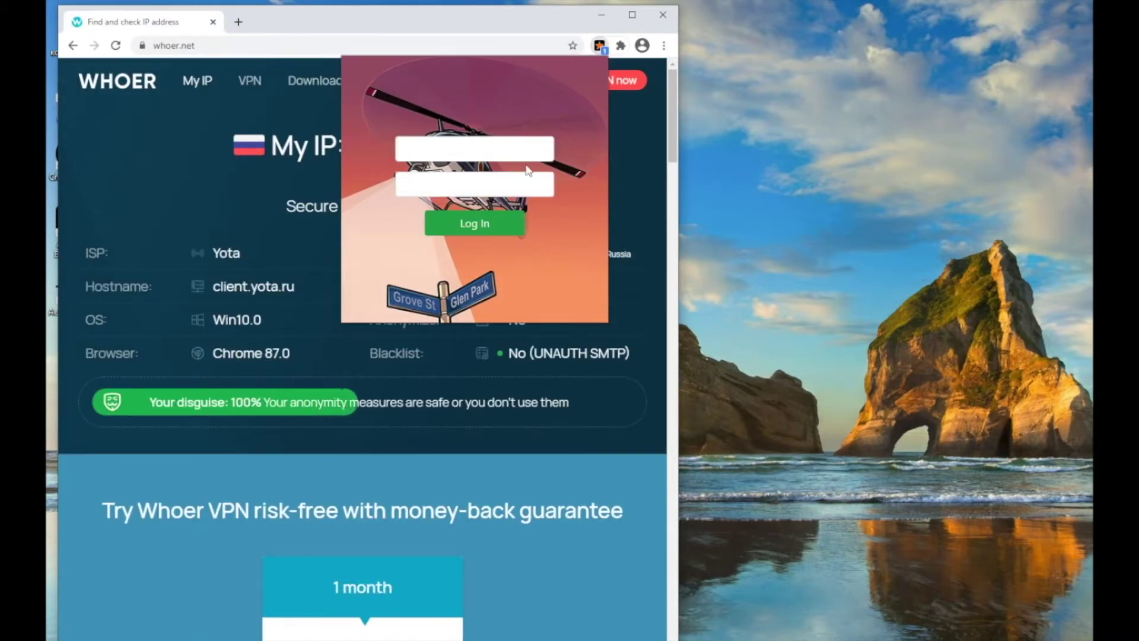
left_click(663, 14)
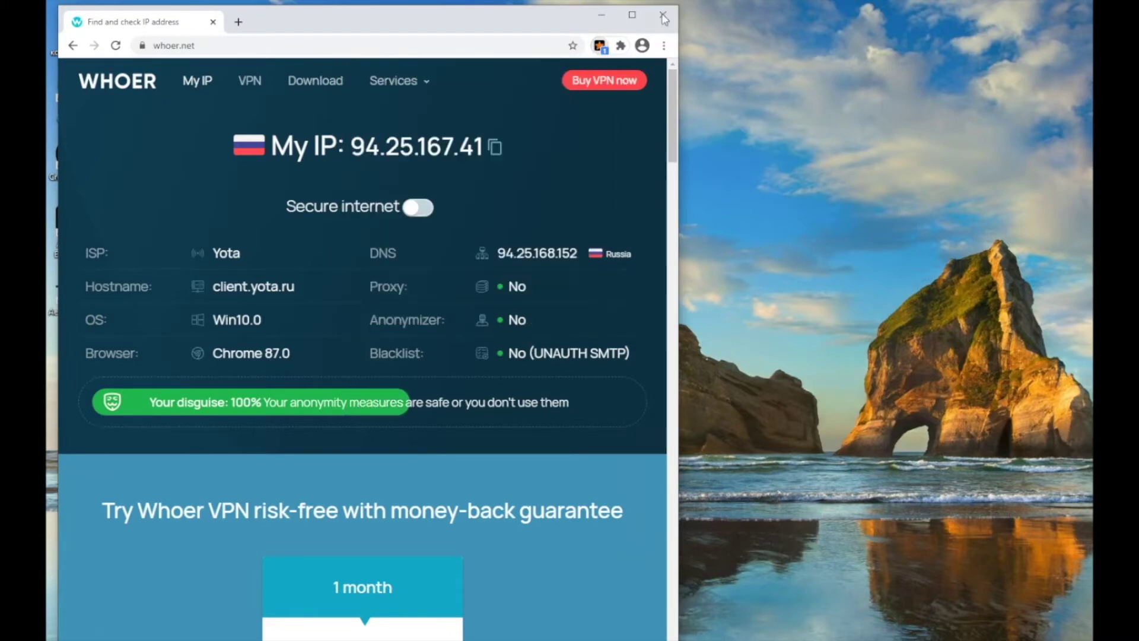
- Sign in with AEZAKMI Auto login, confirm 'Login successful', and close the tool
double_click(74, 289)
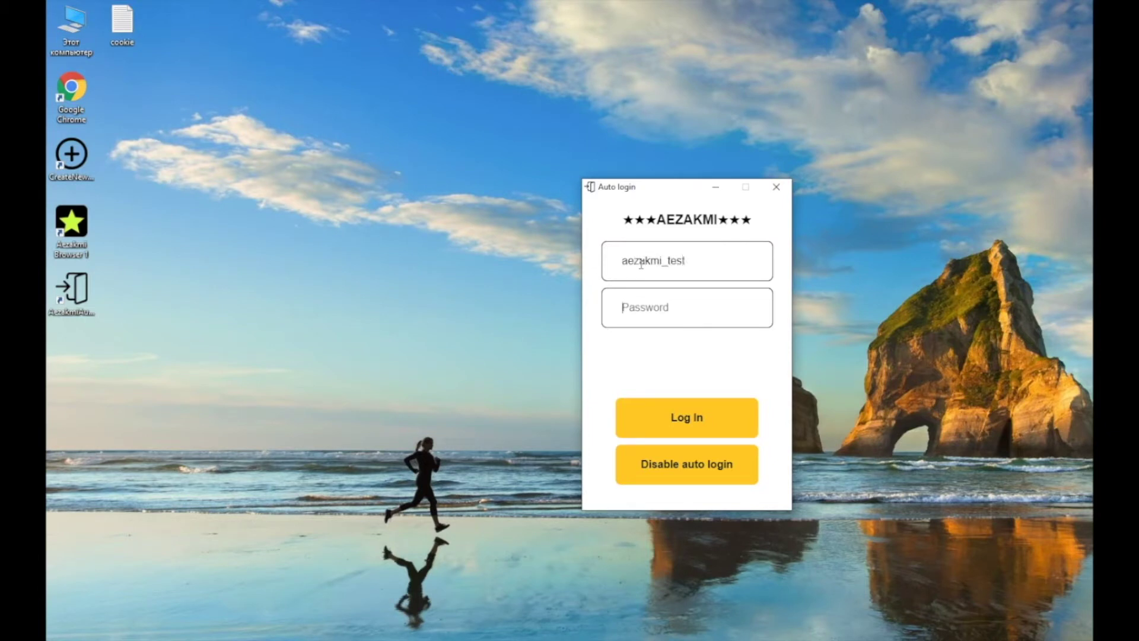
type("a")
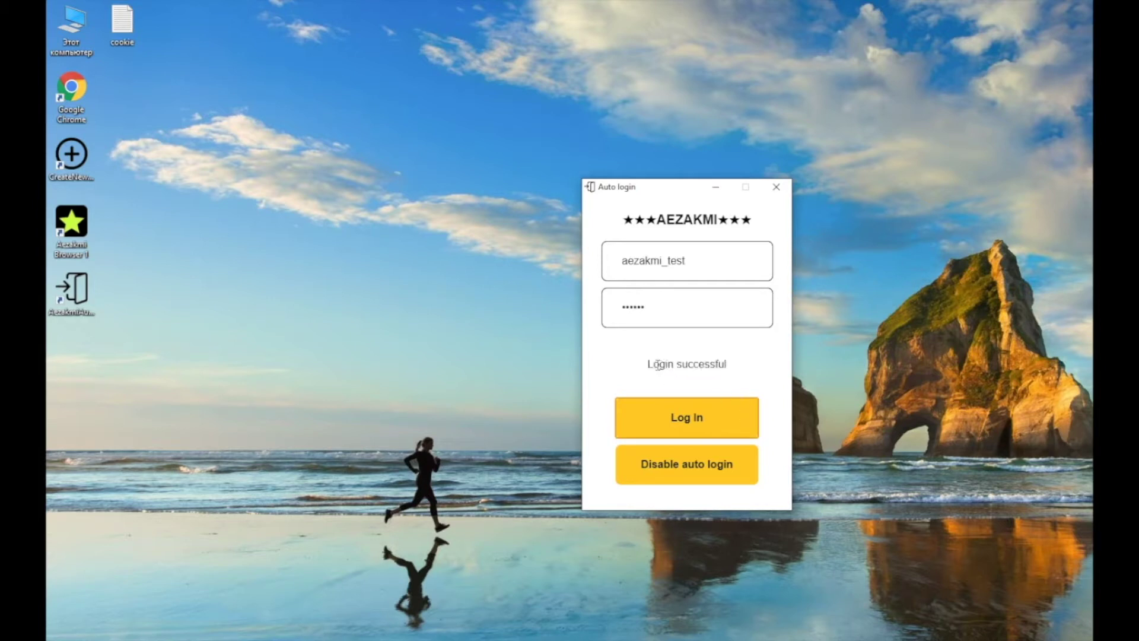
left_click_drag(647, 364, 735, 371)
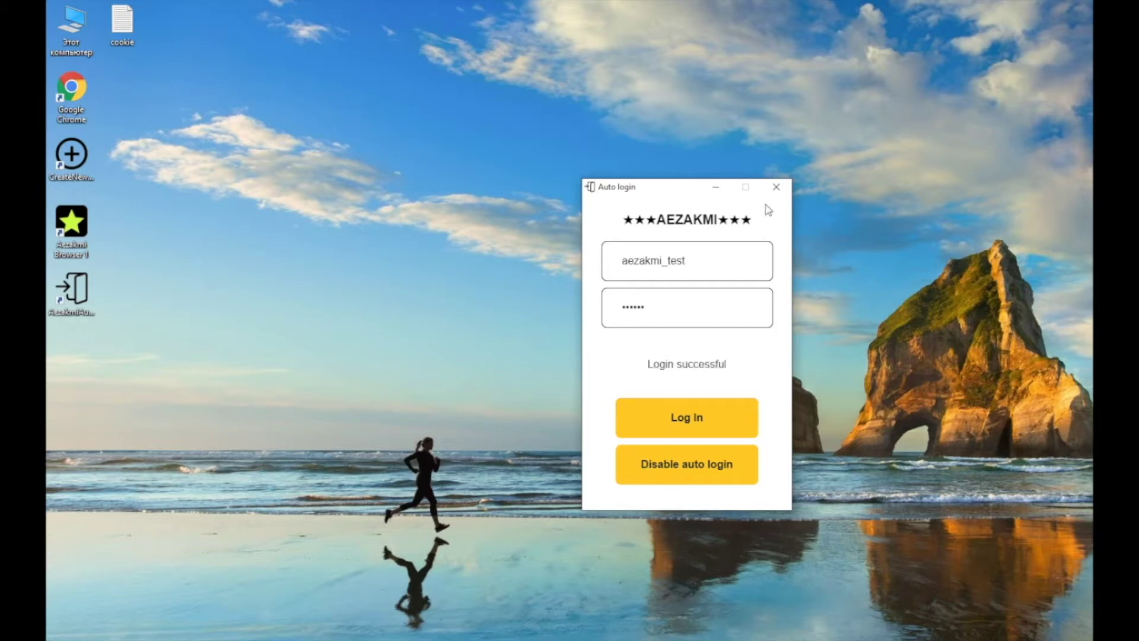
left_click(777, 186)
- Relaunch the browser, confirm the logged-in account in the extension, and close the window
double_click(83, 236)
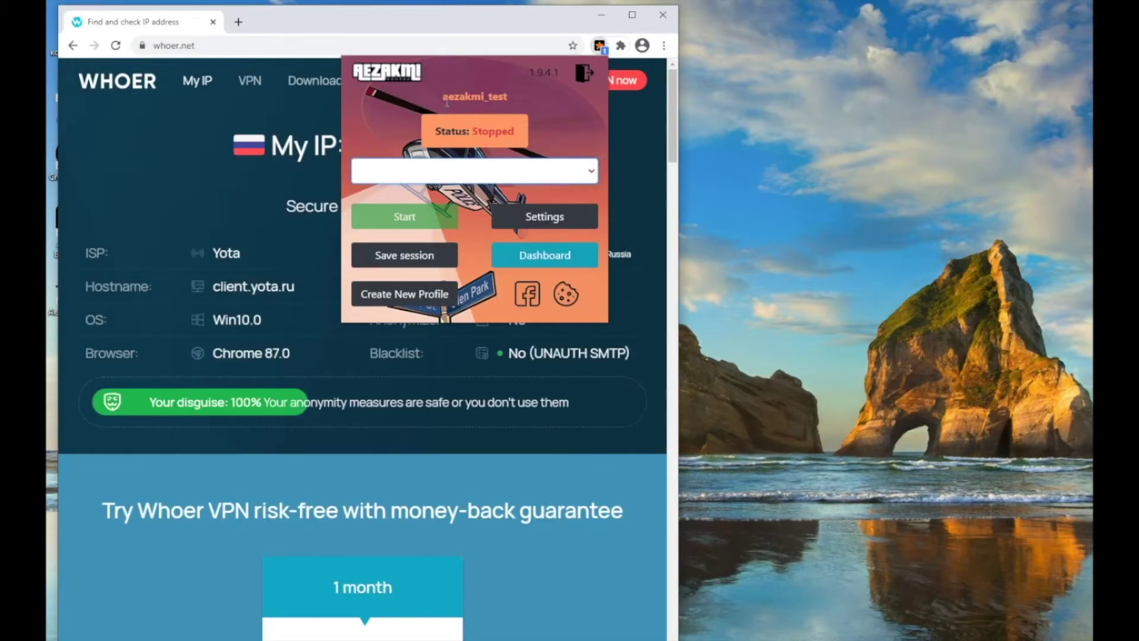
left_click_drag(442, 96, 536, 100)
left_click(670, 23)
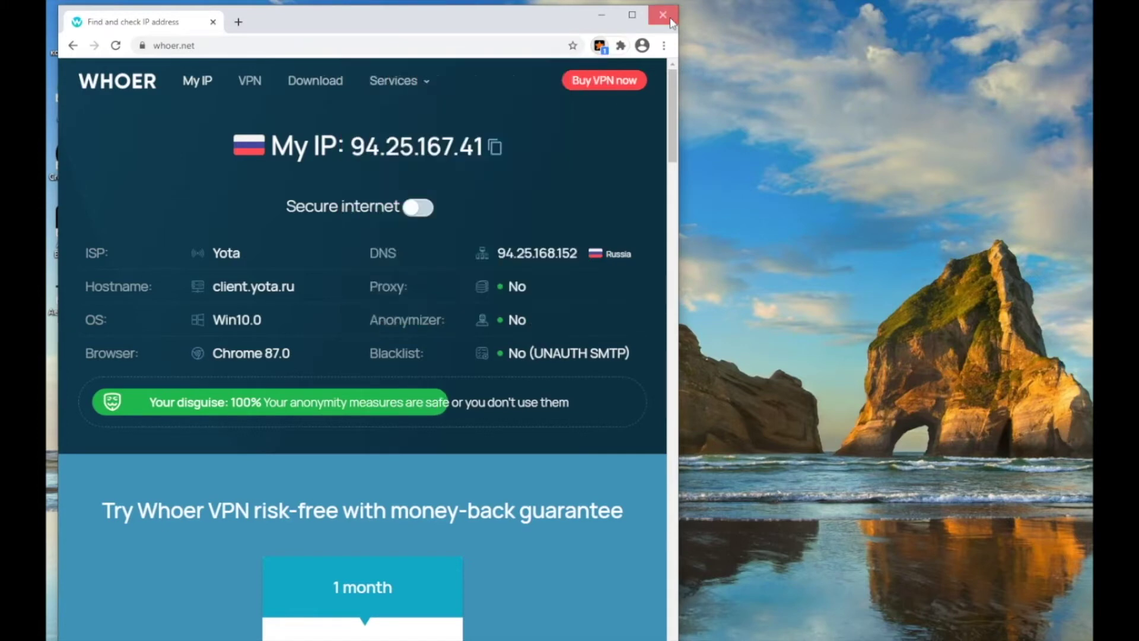
left_click(672, 21)
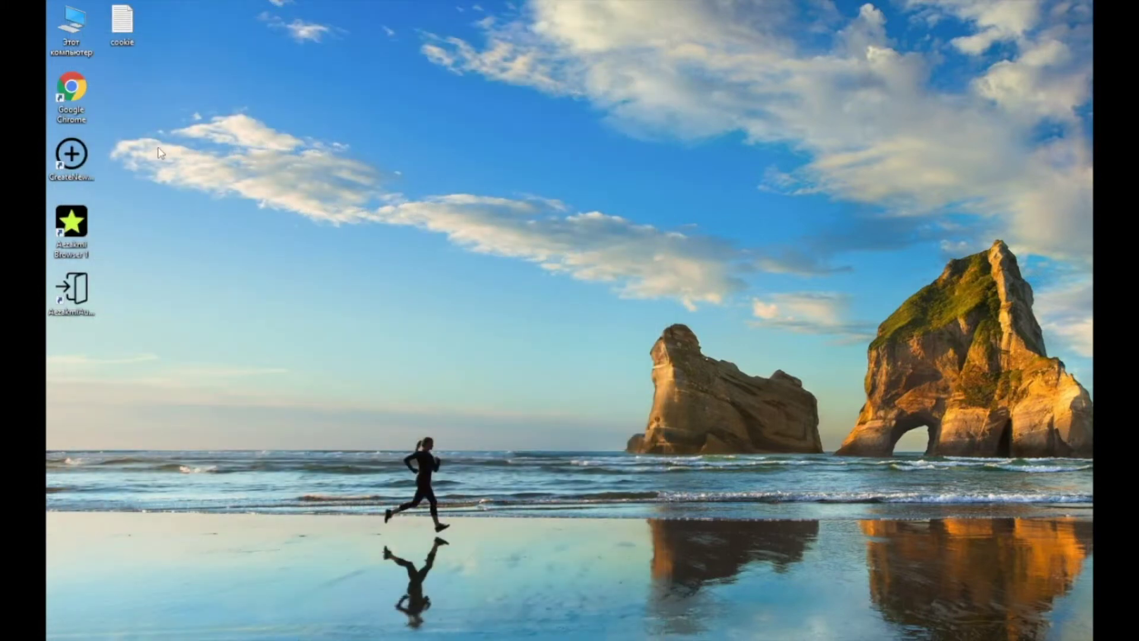
- Create a new AEZAKMI browser shortcut and rename it to 111
double_click(80, 153)
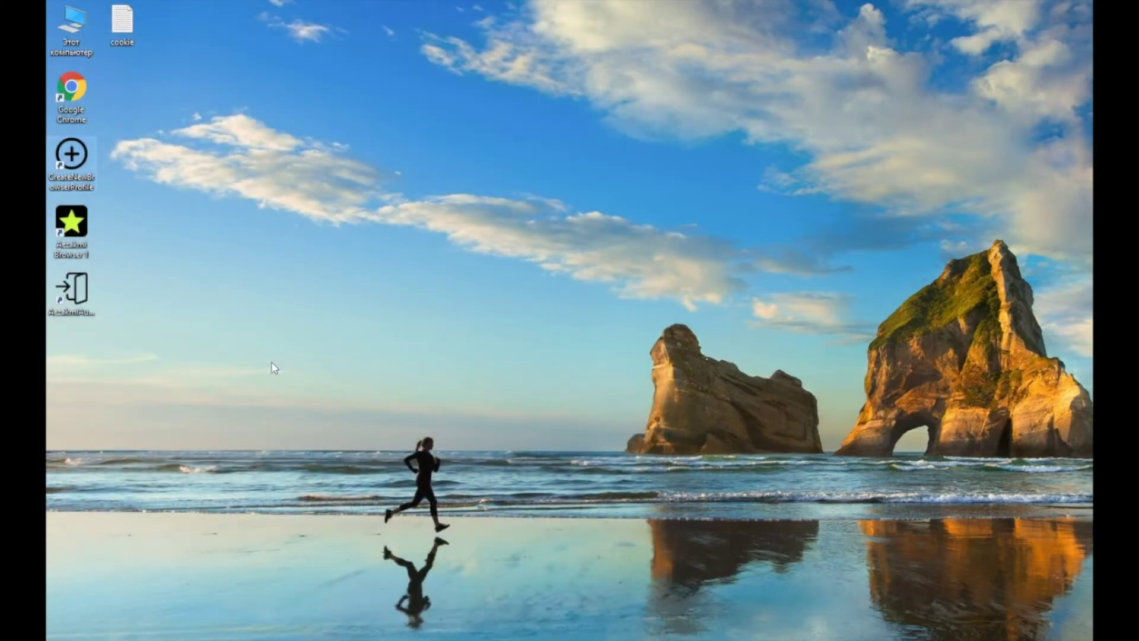
left_click(79, 369)
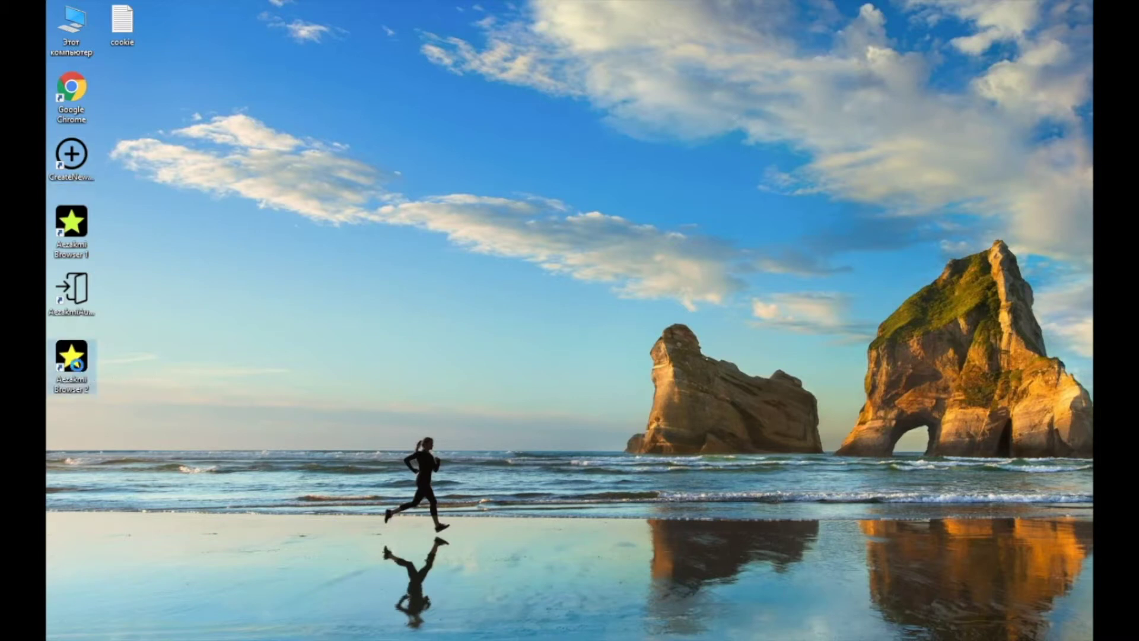
right_click(79, 374)
left_click(142, 336)
type("111")
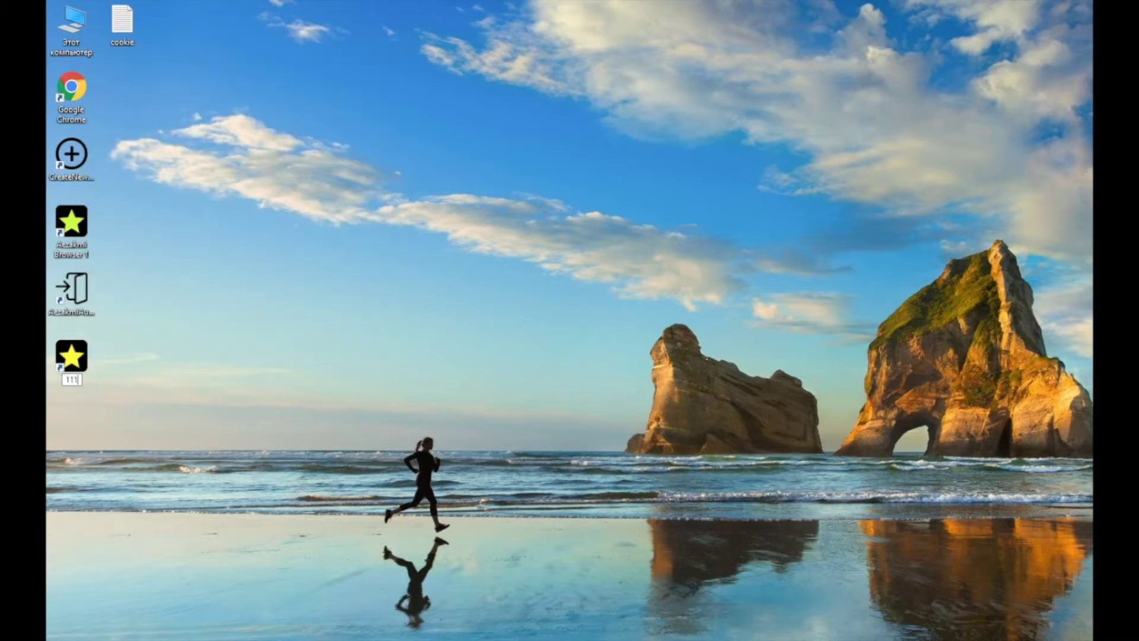
left_click(175, 398)
- Launch the 111 browser and choose Create New Profile from the AEZAKMI extension
double_click(71, 358)
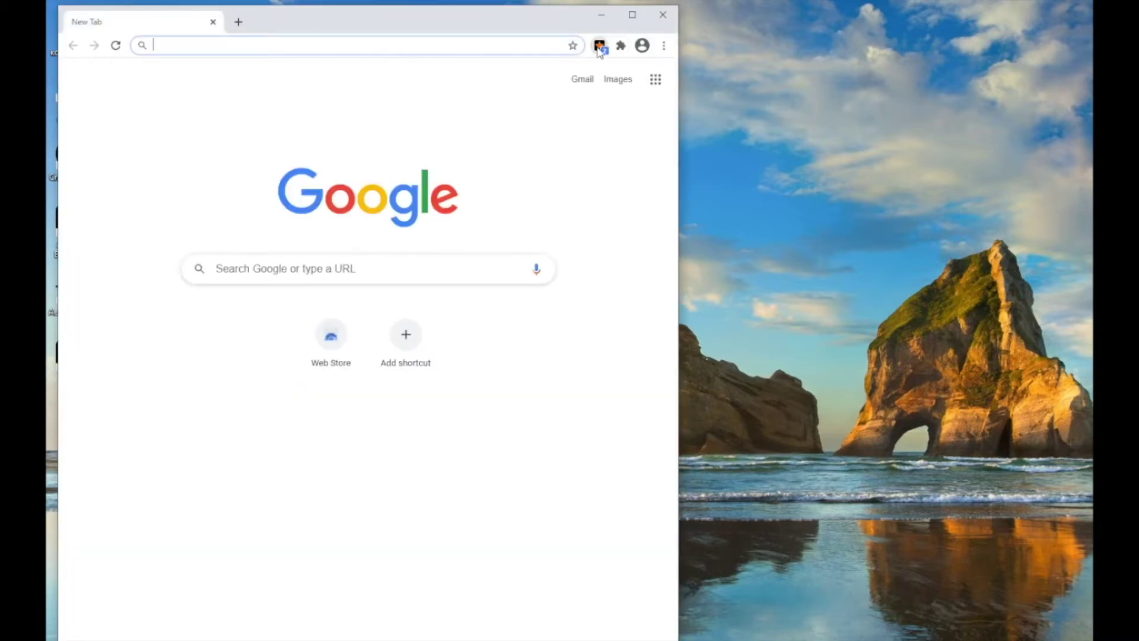
left_click(600, 47)
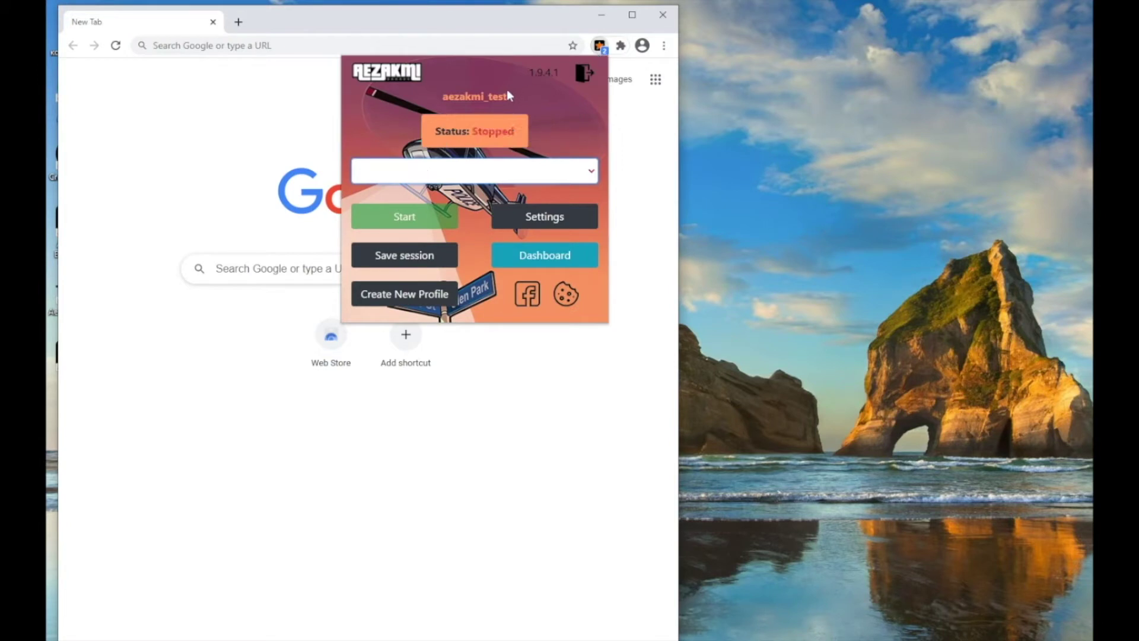
left_click_drag(507, 95, 465, 100)
left_click(466, 102)
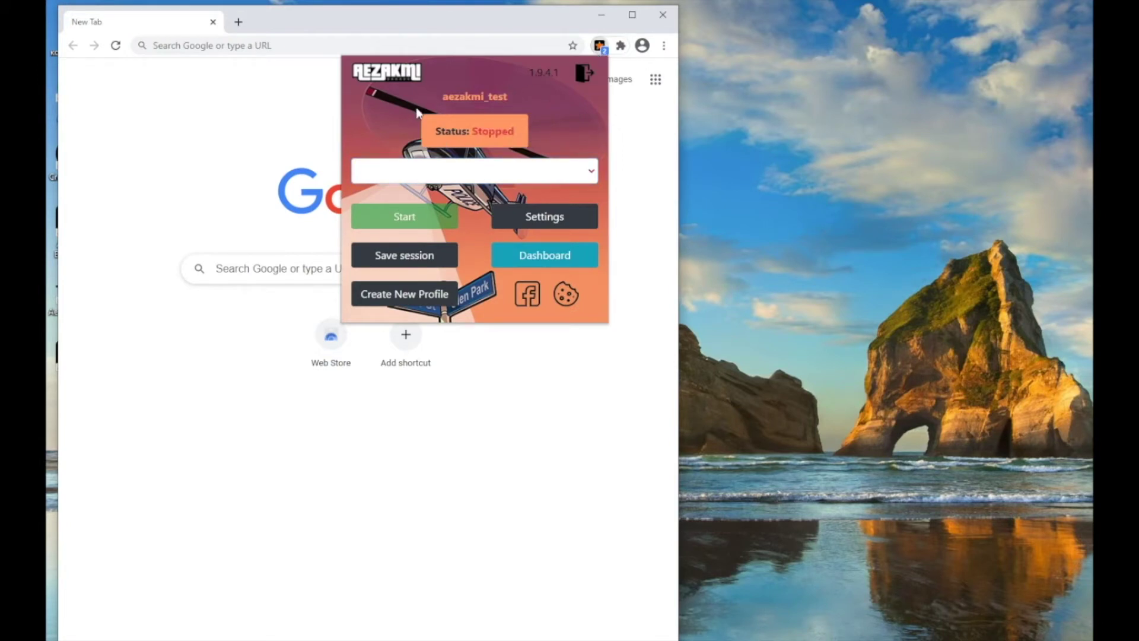
left_click(406, 298)
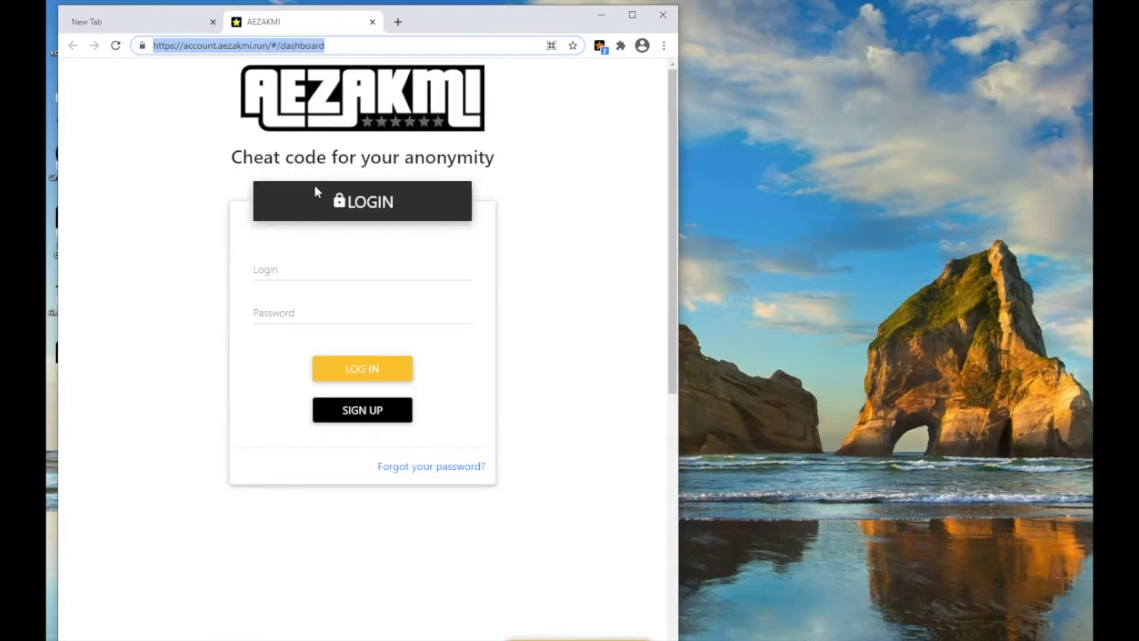
- Choose 1.Windows, 1.Chrome, 42.1440x900 and 15.ANGLE GTX 660, then generate the fingerprint
left_click(285, 256)
left_click(224, 290)
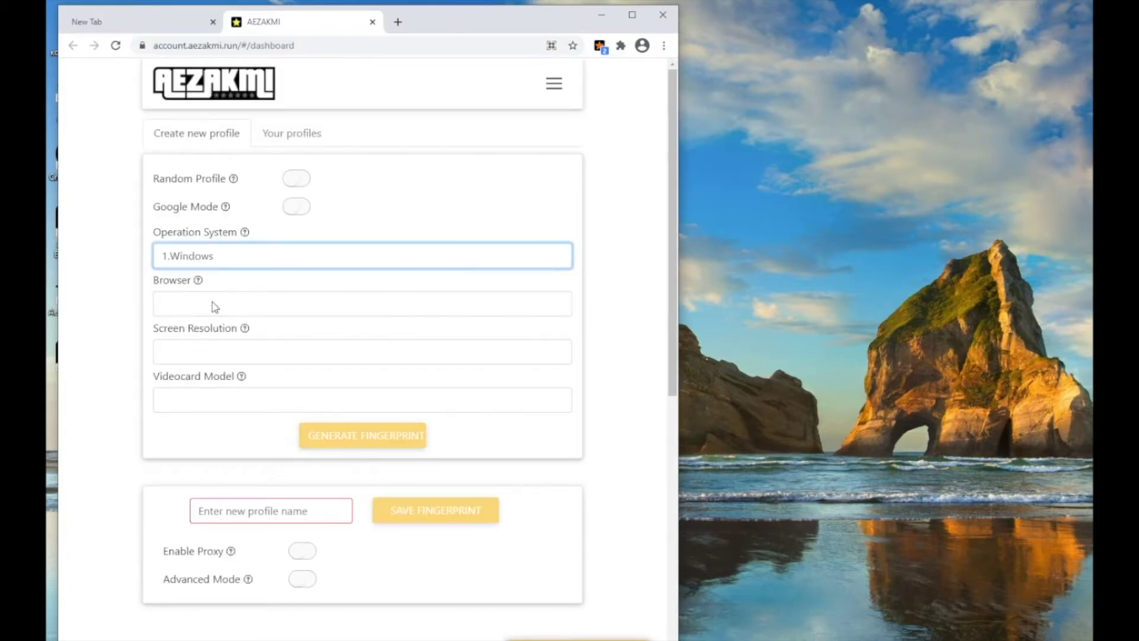
left_click(211, 304)
left_click(199, 343)
left_click(201, 354)
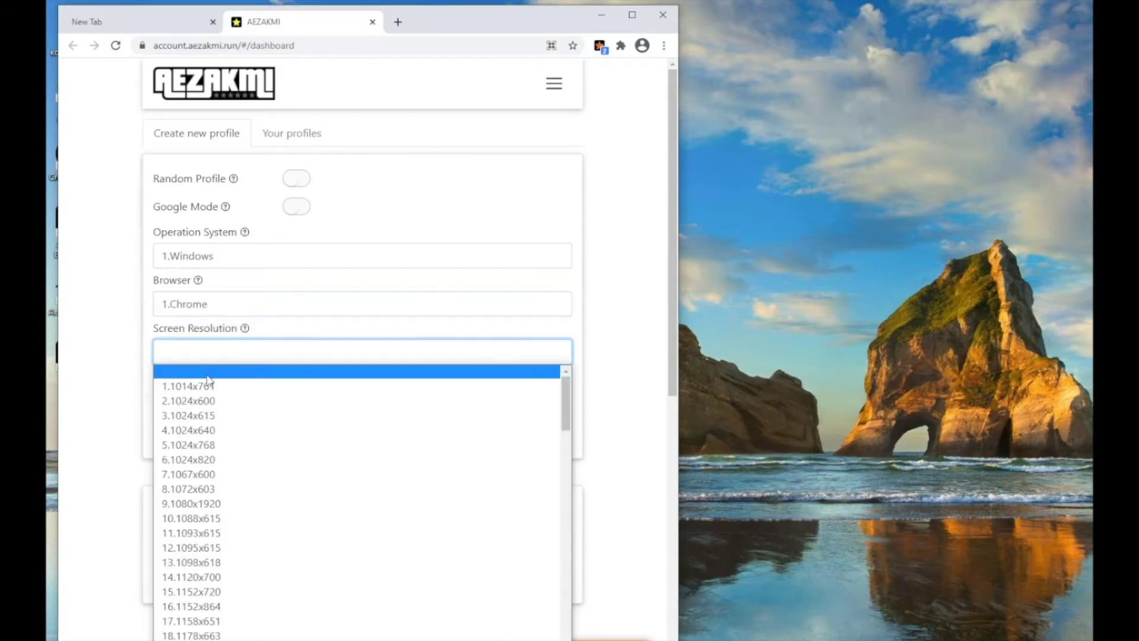
scroll(216, 549, "down", 4)
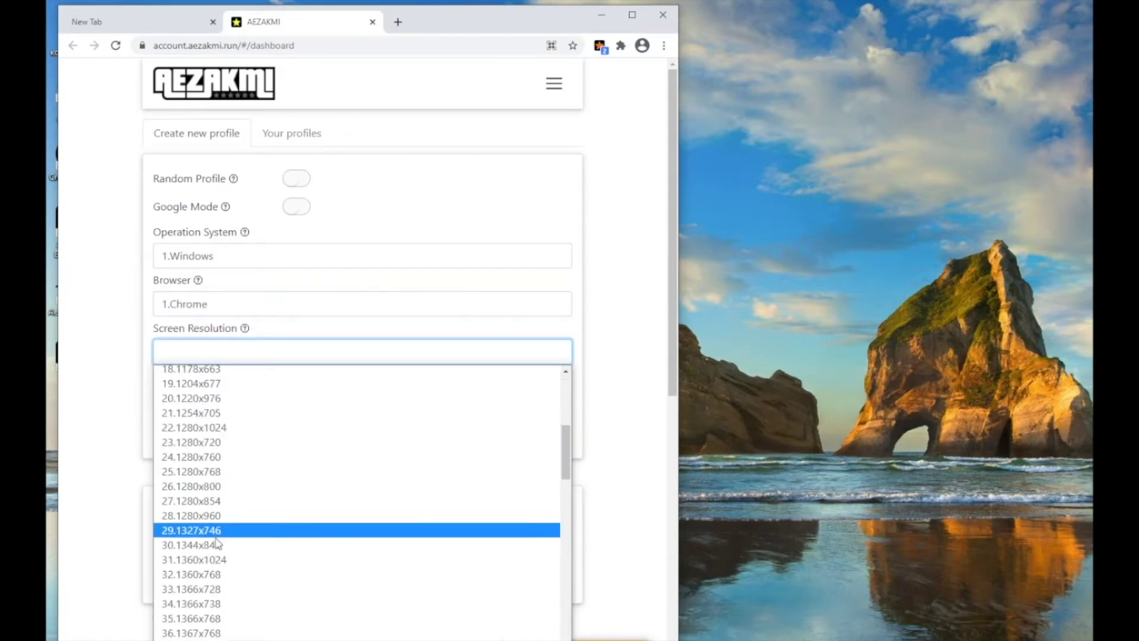
scroll(234, 503, "down", 3)
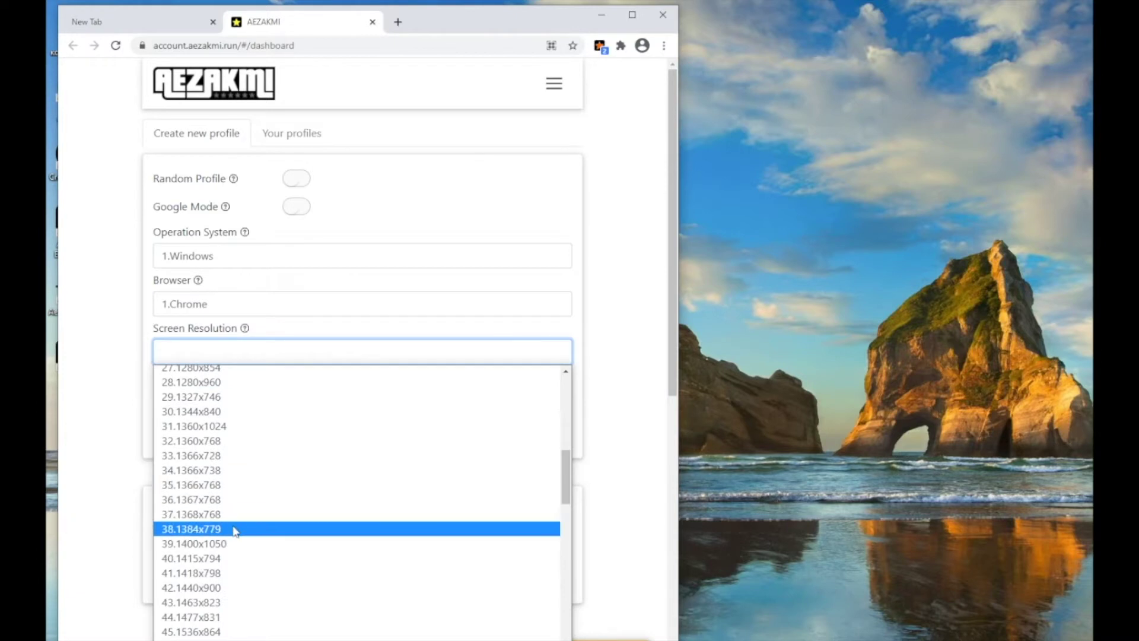
left_click(236, 588)
left_click(249, 401)
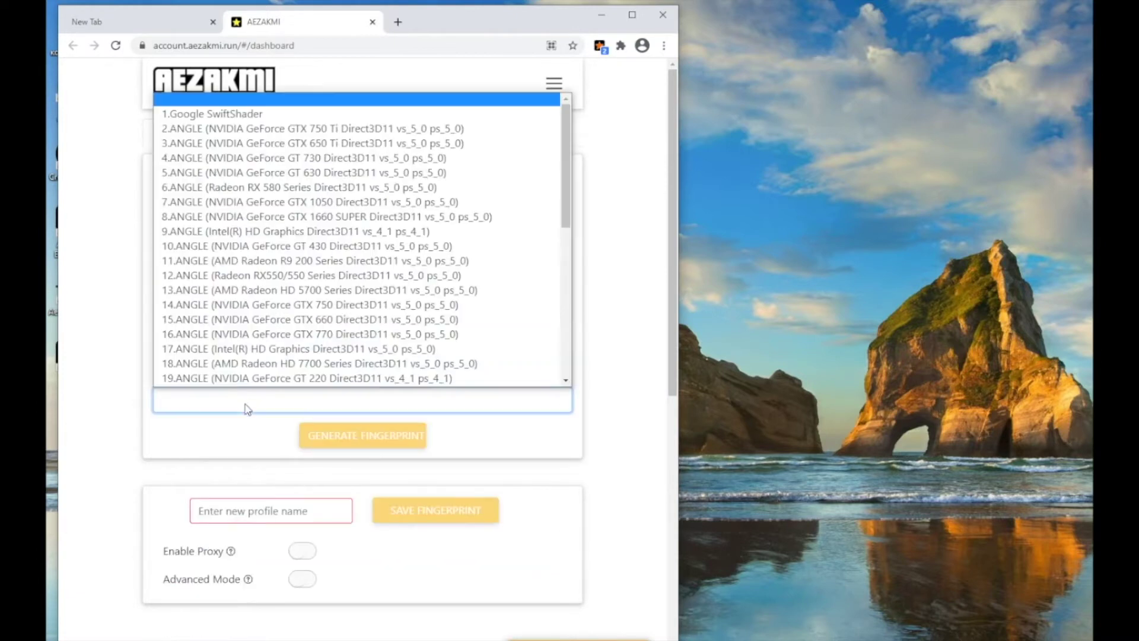
left_click(295, 320)
left_click(364, 437)
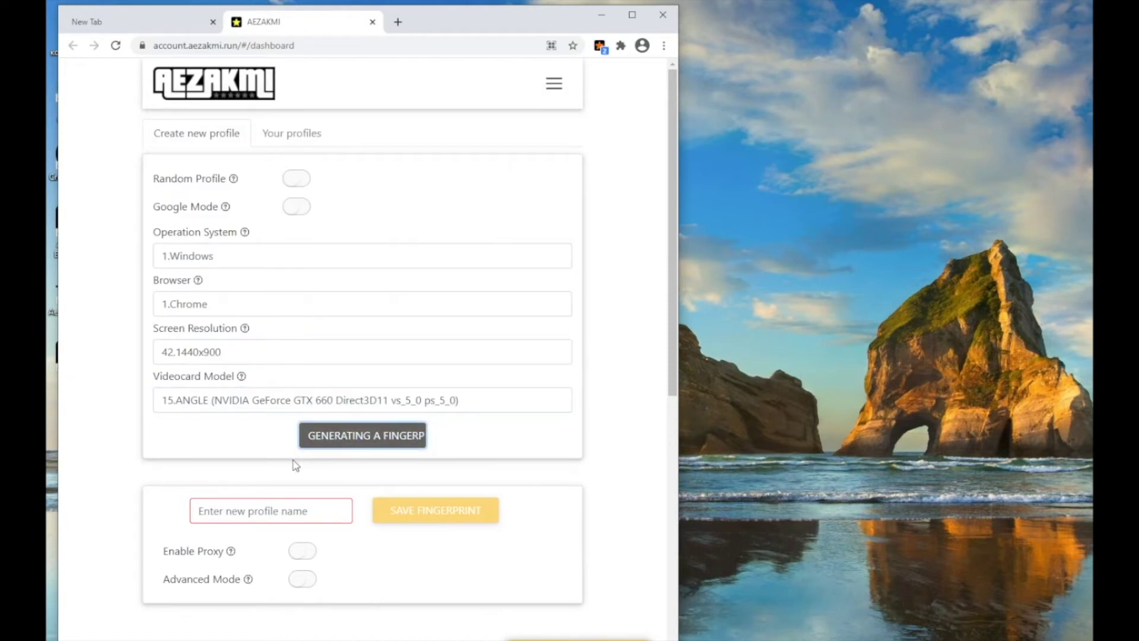
- Name the profile 111 and enable a proxy using the https protocol
left_click(283, 518)
type("111")
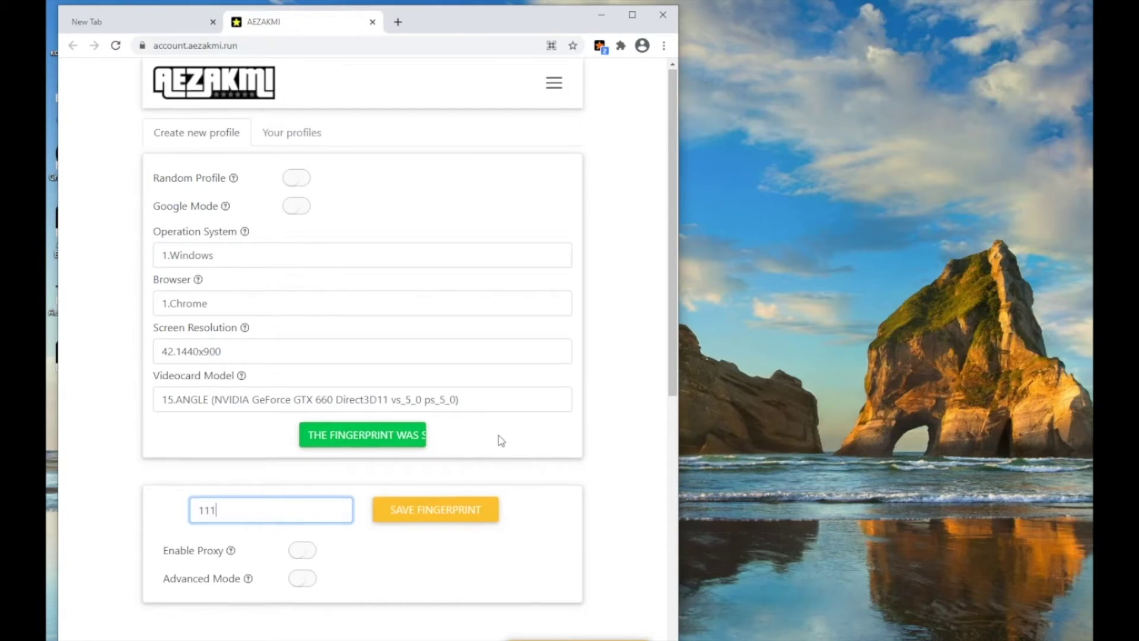
scroll(501, 440, "down", 5)
left_click(302, 218)
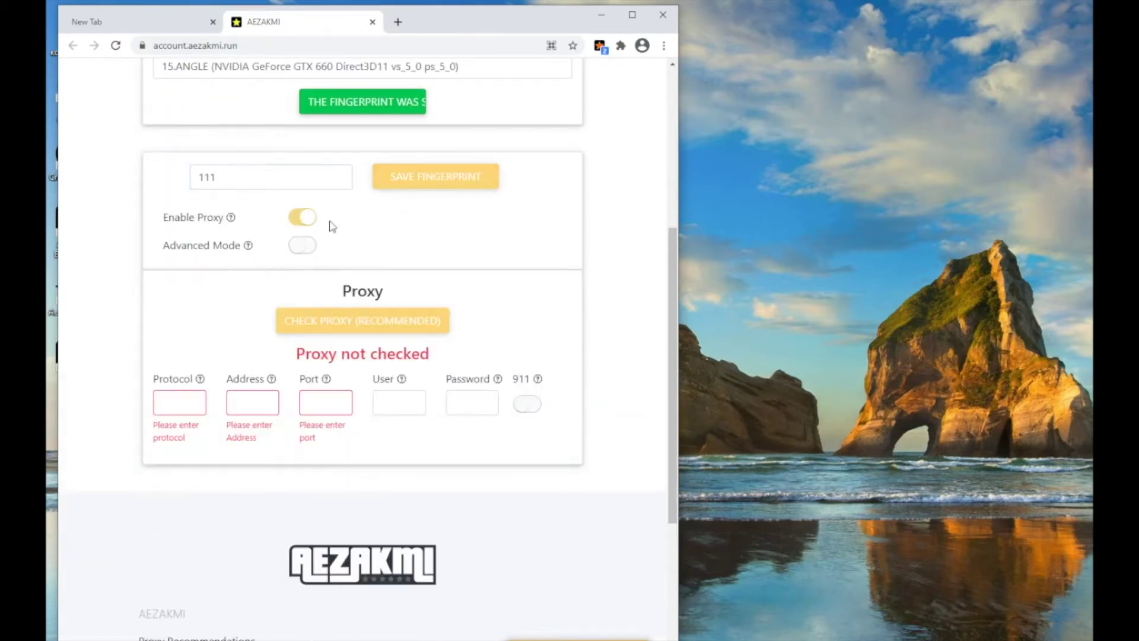
left_click(205, 411)
left_click(178, 452)
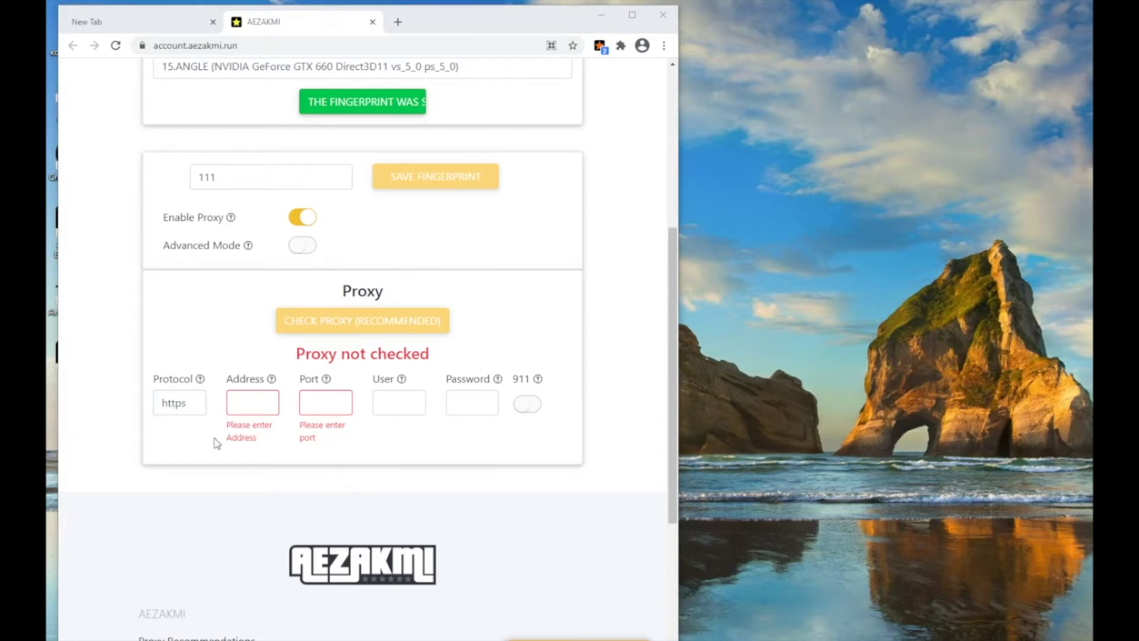
- Fill in the proxy address, port 11015, the proxy username and the proxy password
left_click(253, 402)
type("142.118")
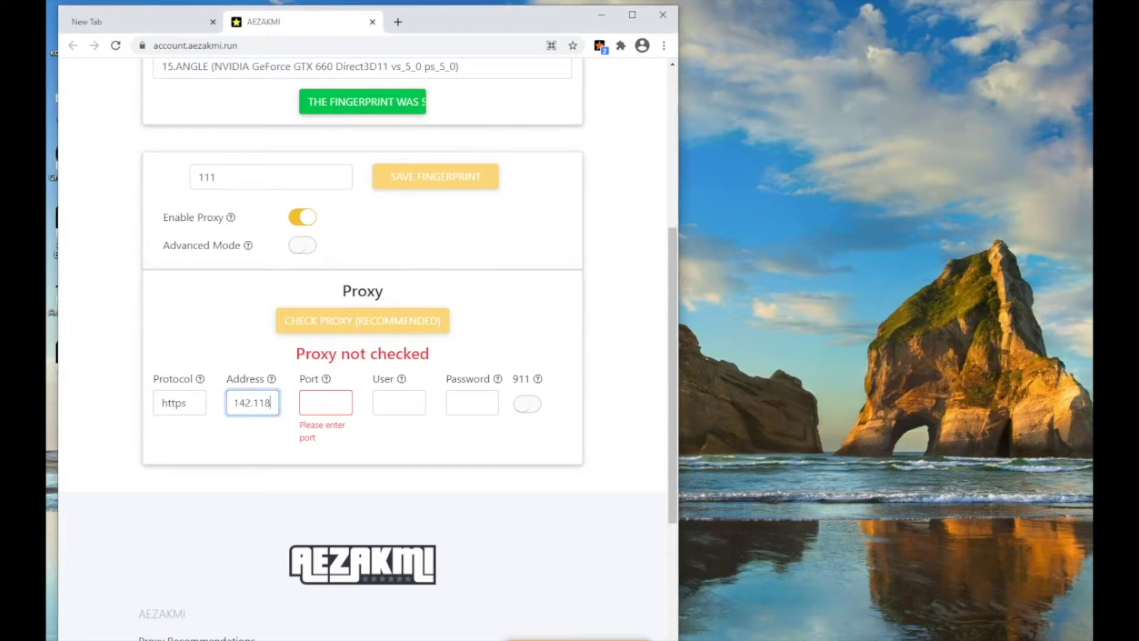
left_click(1014, 90)
left_click(310, 408)
type("11015")
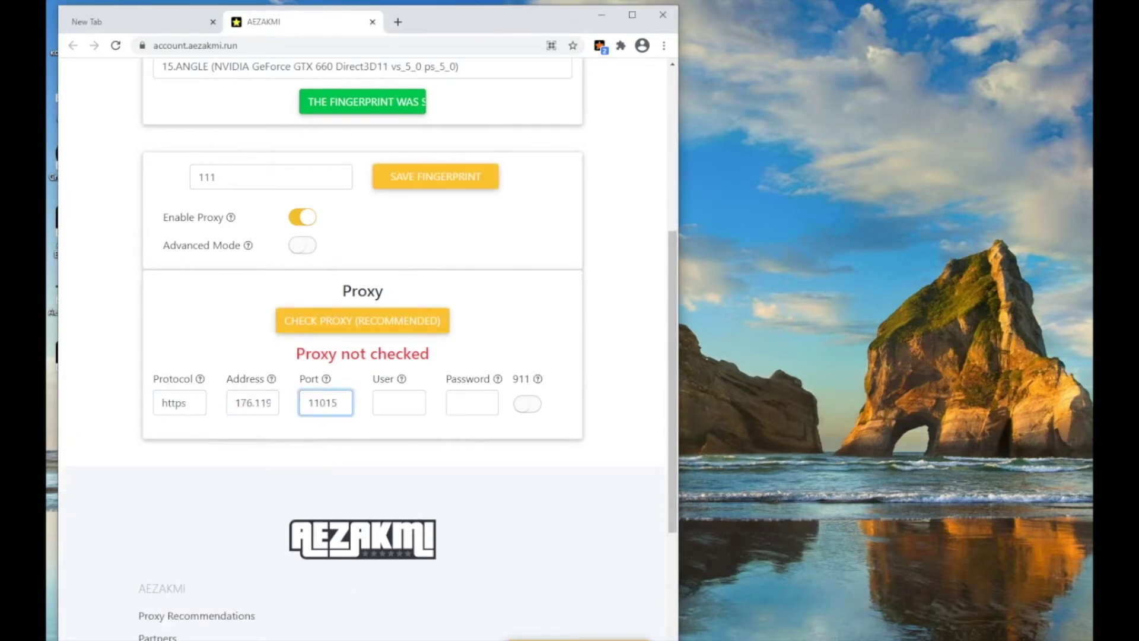
key("alt+Tab")
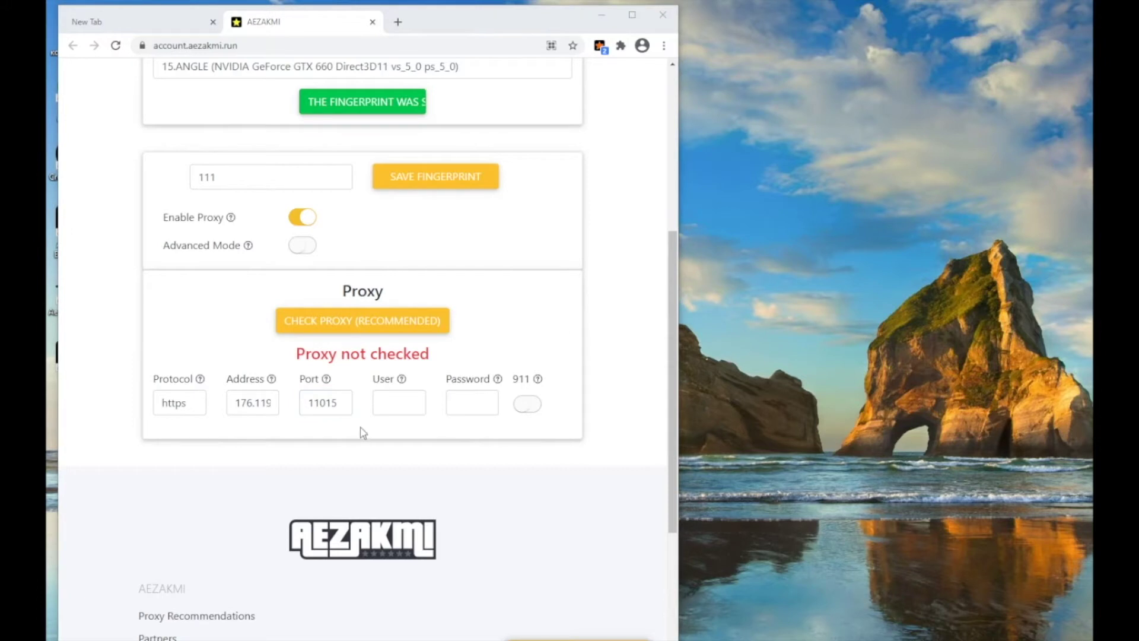
left_click(410, 401)
key("ctrl+v")
key("alt+Tab")
left_click(472, 402)
key("ctrl+v")
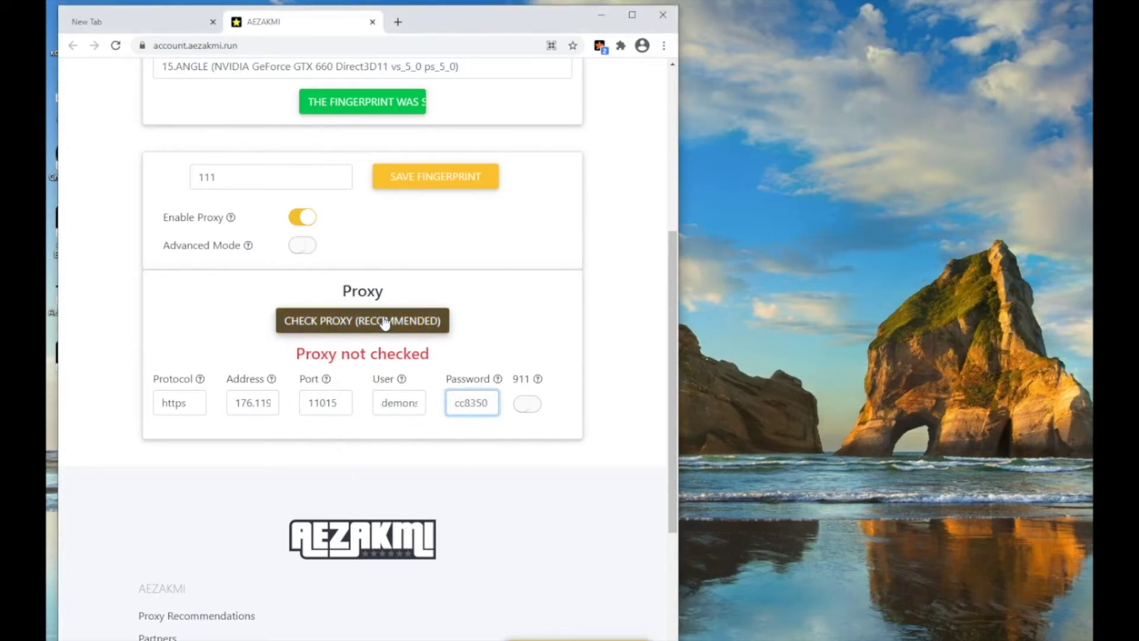
- Run CHECK PROXY and confirm the message 'Your proxy is working'
left_click(383, 321)
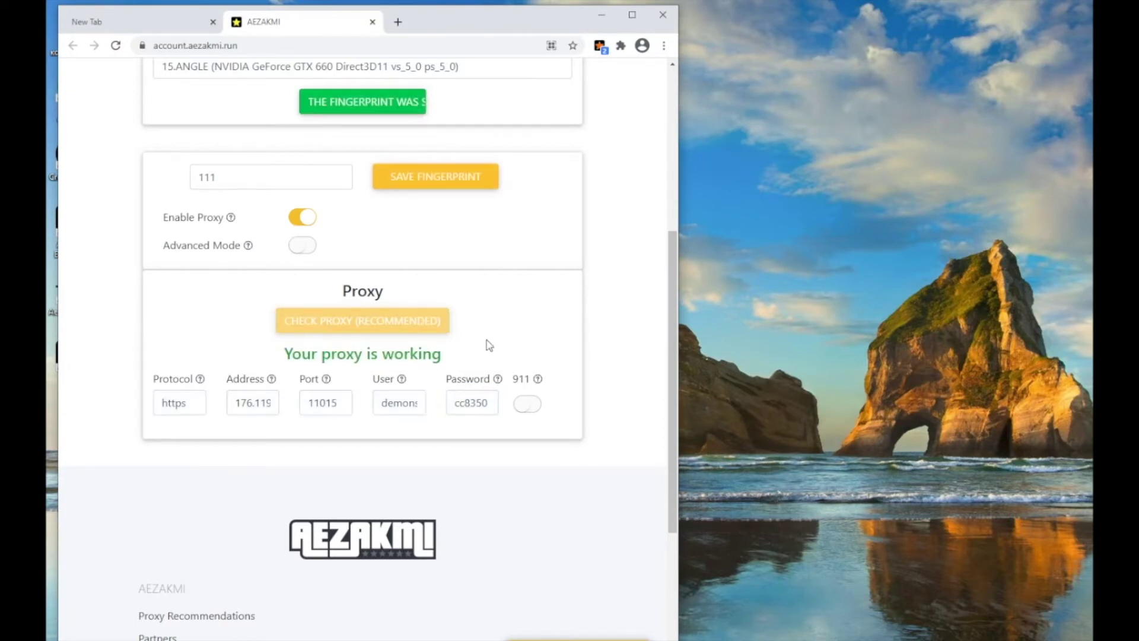
left_click_drag(287, 351, 460, 348)
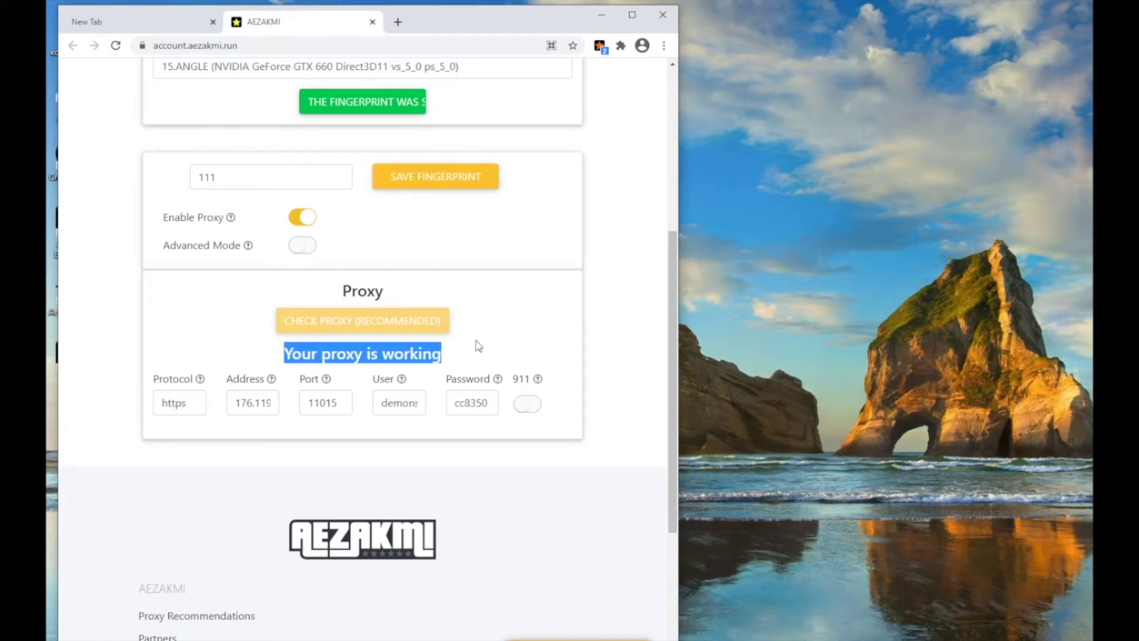
left_click(478, 346)
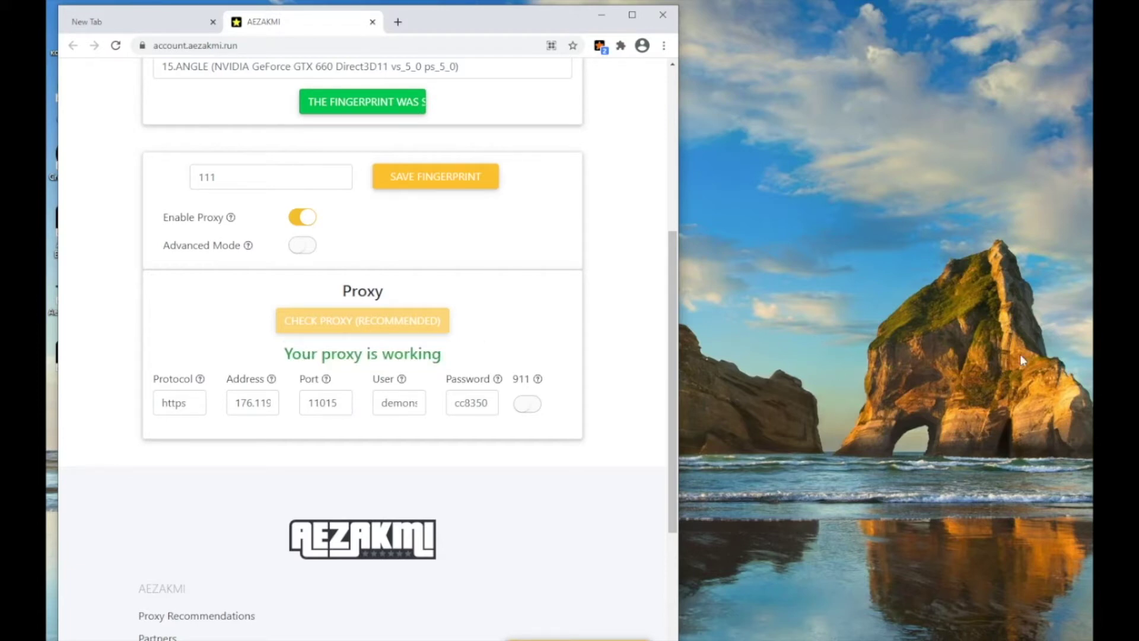
- Review the 1440x900 screen values and the WebGL & Canvas and Noise settings
scroll(363, 388, "down", 3)
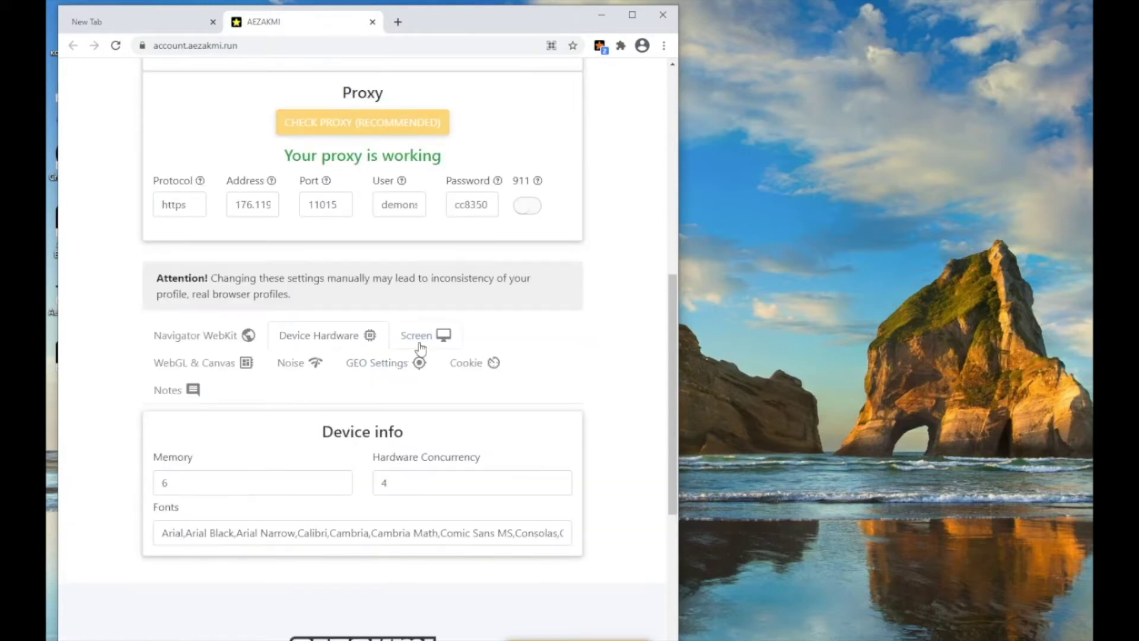
double_click(223, 486)
key("Tab")
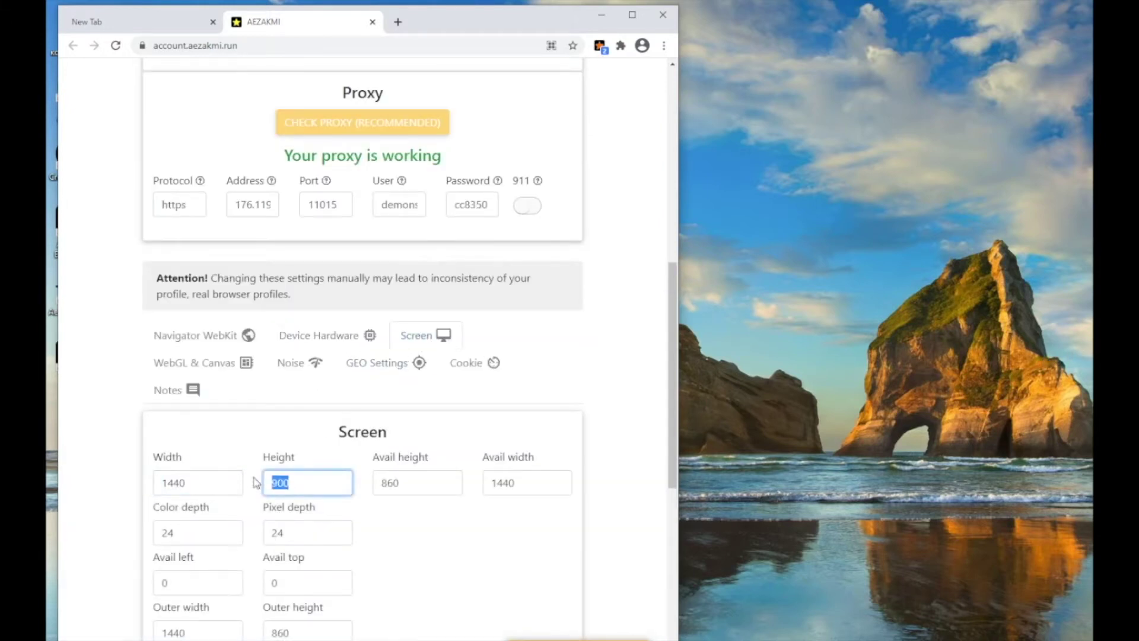
left_click(203, 363)
left_click(297, 366)
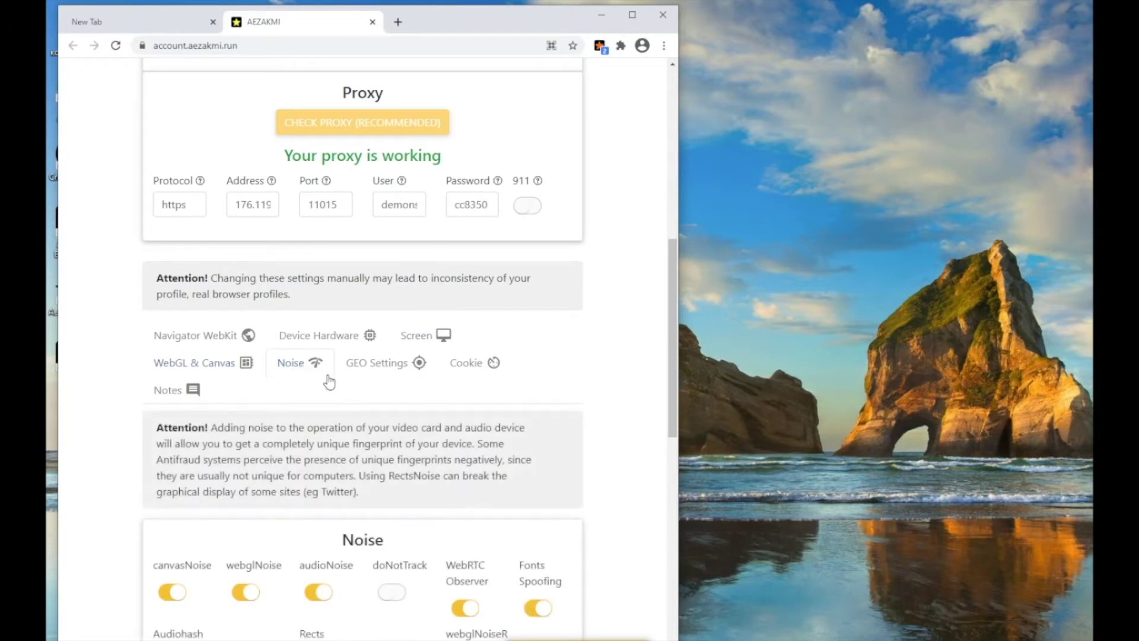
- Check the GEO Settings GPS coordinates, then toggle cookie import between NETSCAPE and JSON
scroll(378, 372, "down", 5)
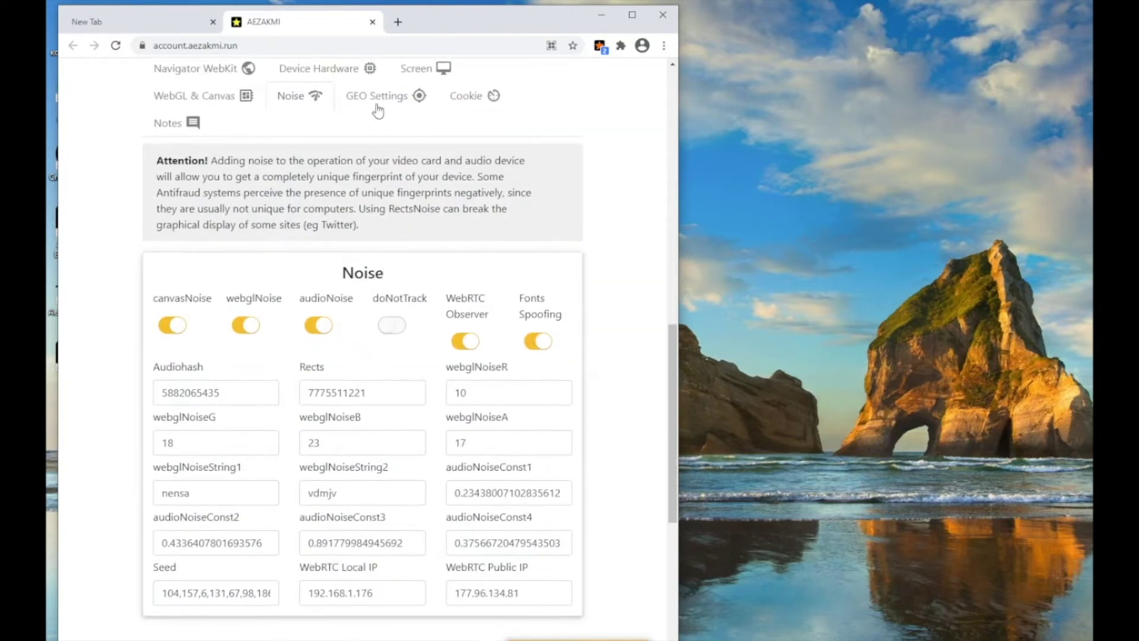
left_click(381, 112)
left_click_drag(241, 339, 97, 337)
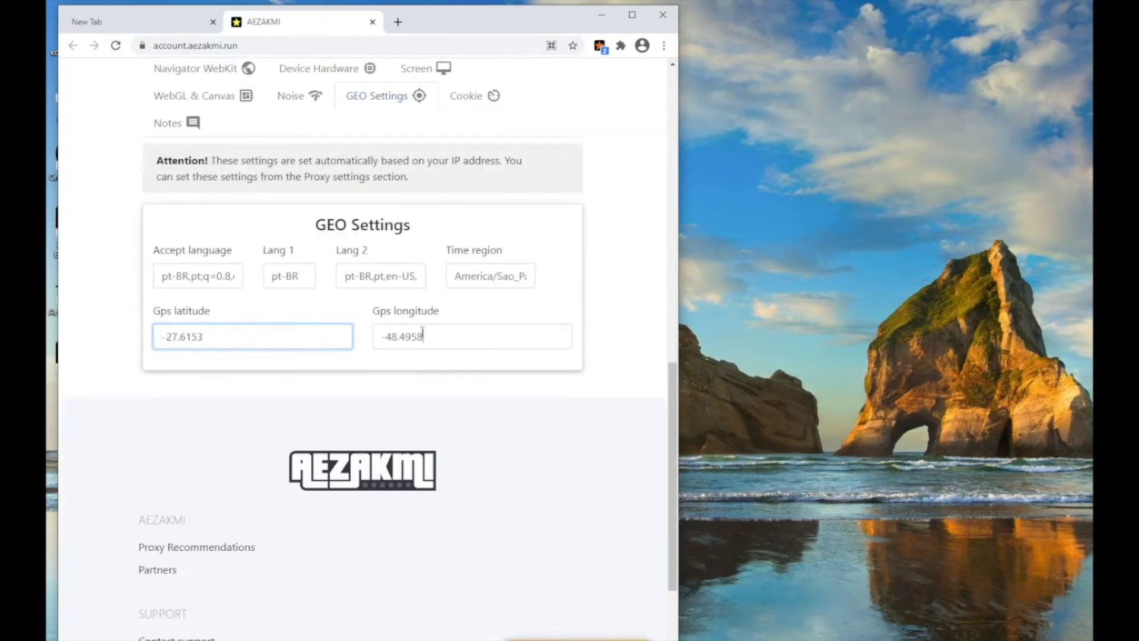
left_click_drag(440, 336, 327, 332)
left_click(465, 102)
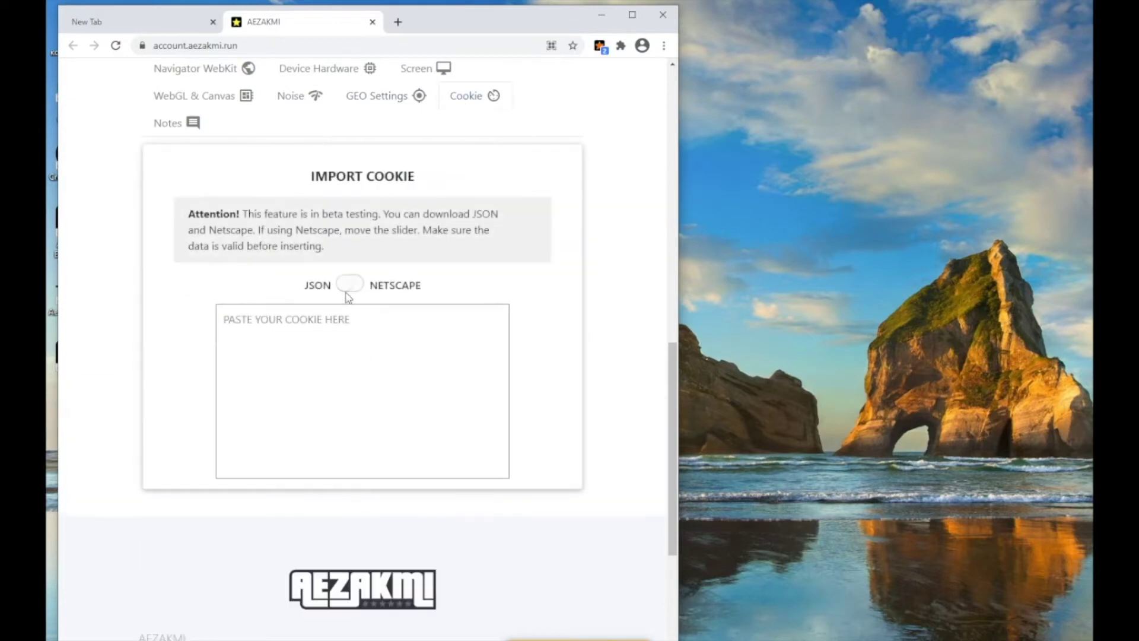
left_click(347, 291)
left_click(347, 290)
- Save the fingerprint as profile 111 and view it in the saved profiles list
scroll(350, 355, "up", 4)
scroll(344, 354, "up", 7)
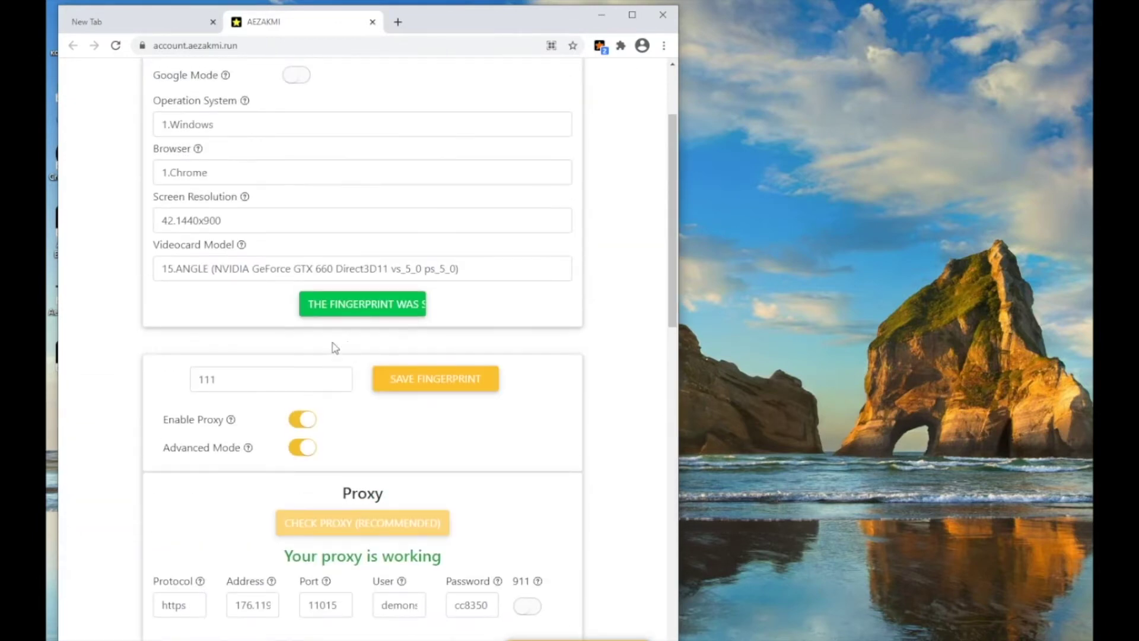
left_click(278, 378)
left_click(411, 381)
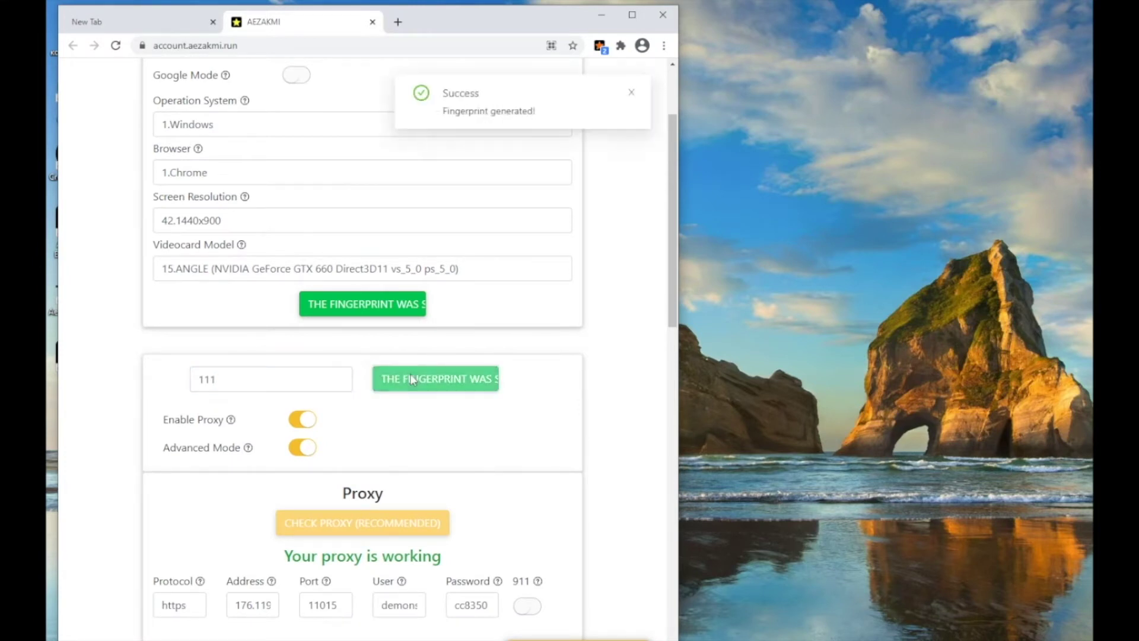
left_click_drag(444, 116, 549, 116)
left_click(611, 221)
scroll(350, 240, "up", 2)
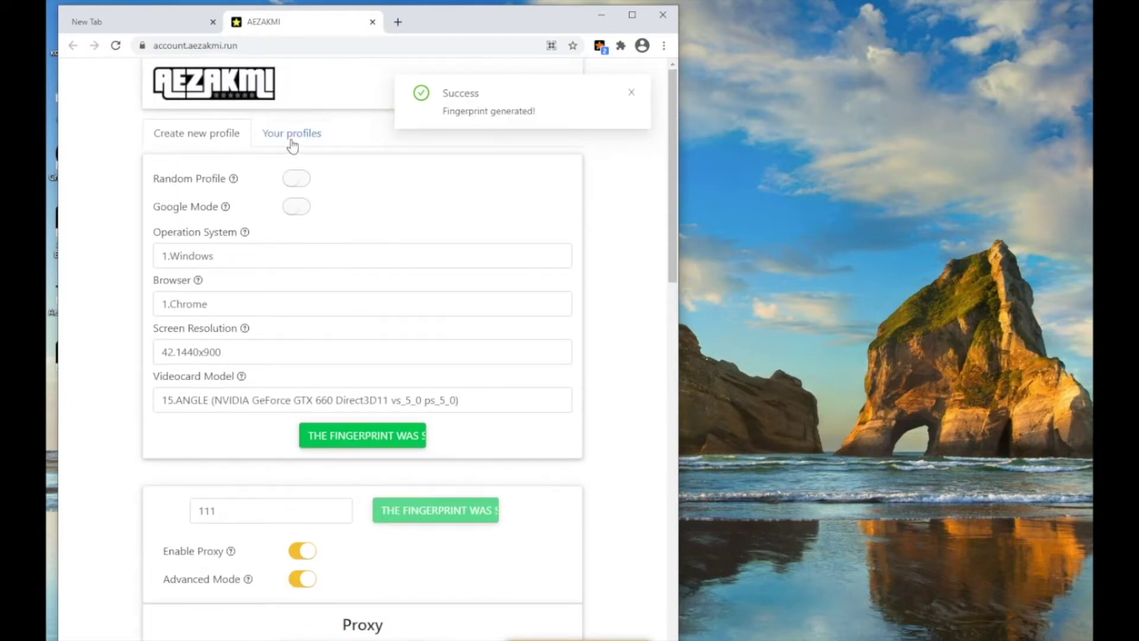
left_click(291, 134)
- Load the saved profile 3.111 for editing
left_click(289, 188)
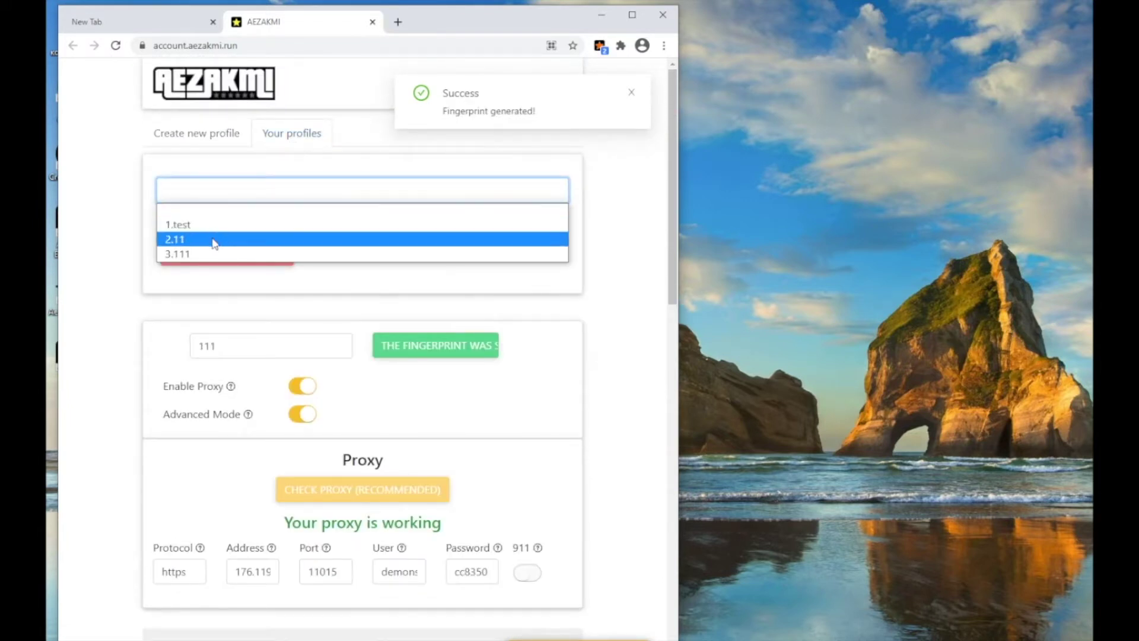
left_click(199, 254)
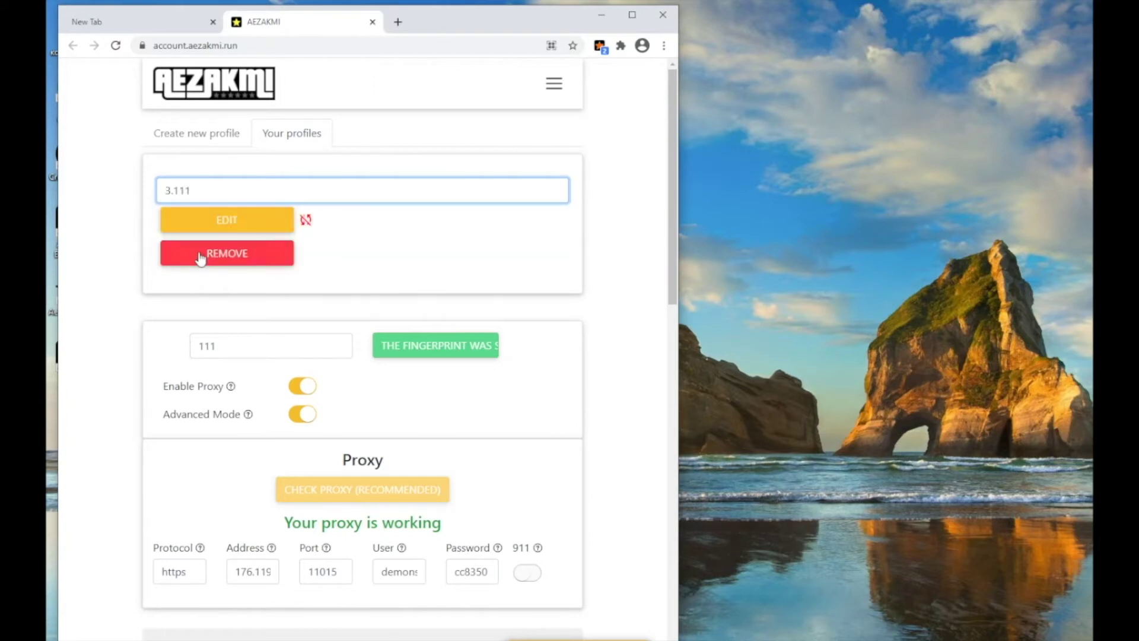
left_click(231, 224)
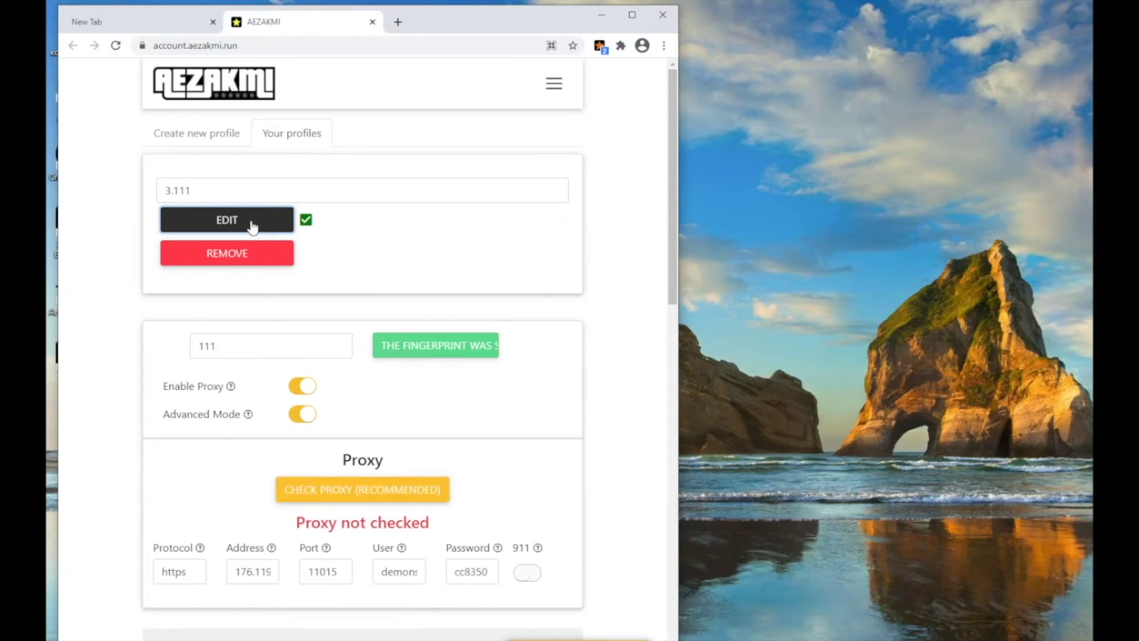
- Turn off Enable Proxy and save the fingerprint again
scroll(291, 384, "down", 5)
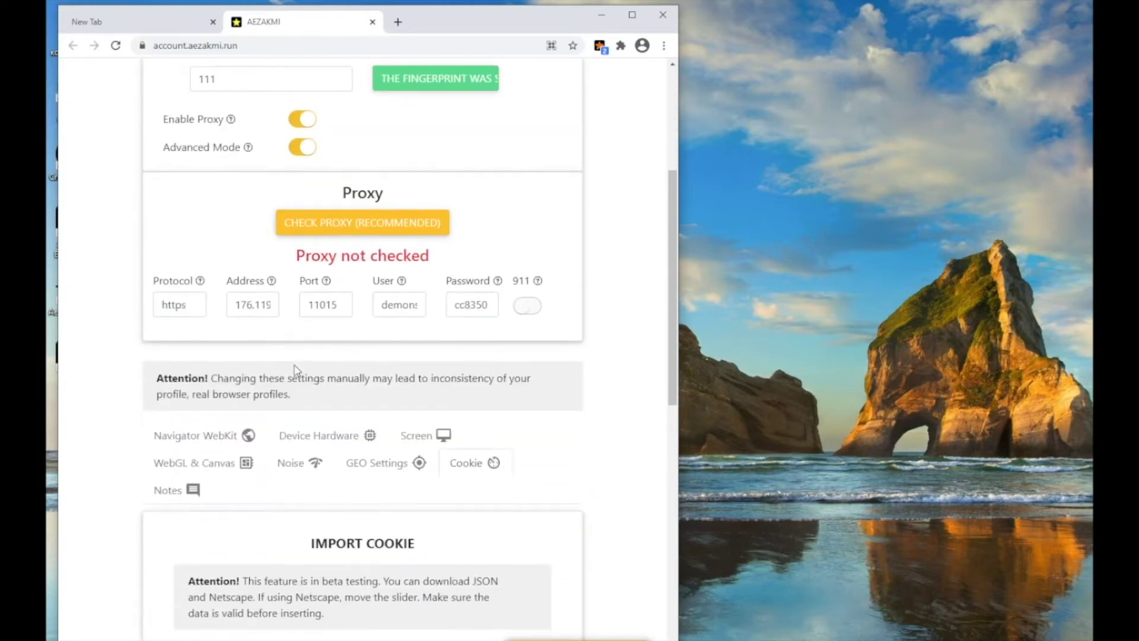
left_click(305, 120)
left_click(427, 283)
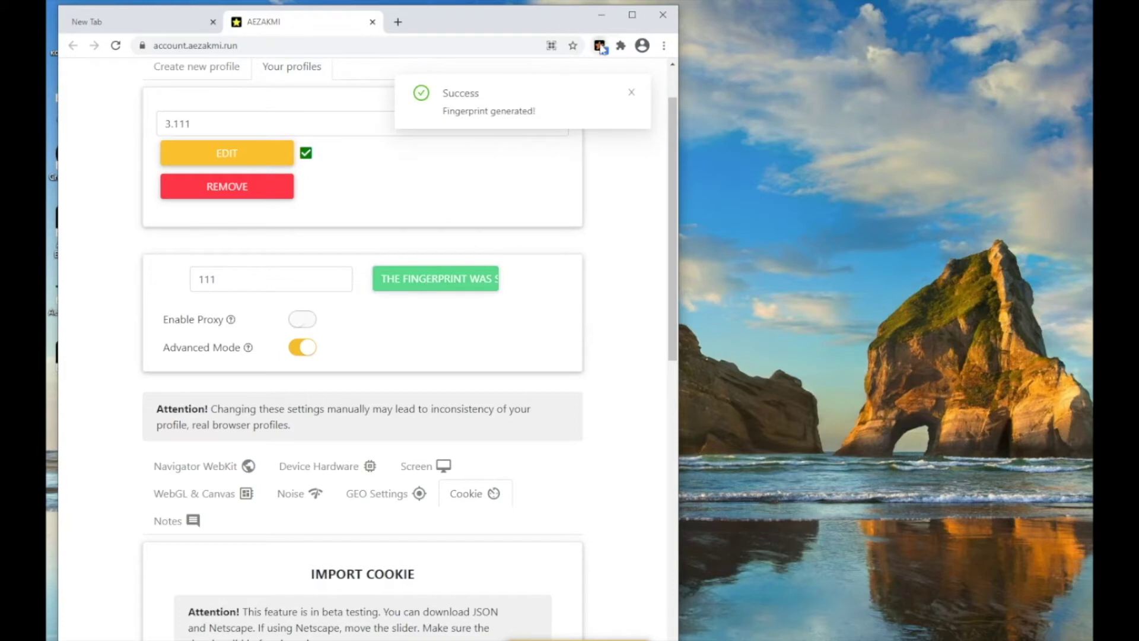
left_click(601, 46)
- Start a session with profile 11 from the extension and check the detected IP on whoer.net
left_click(488, 171)
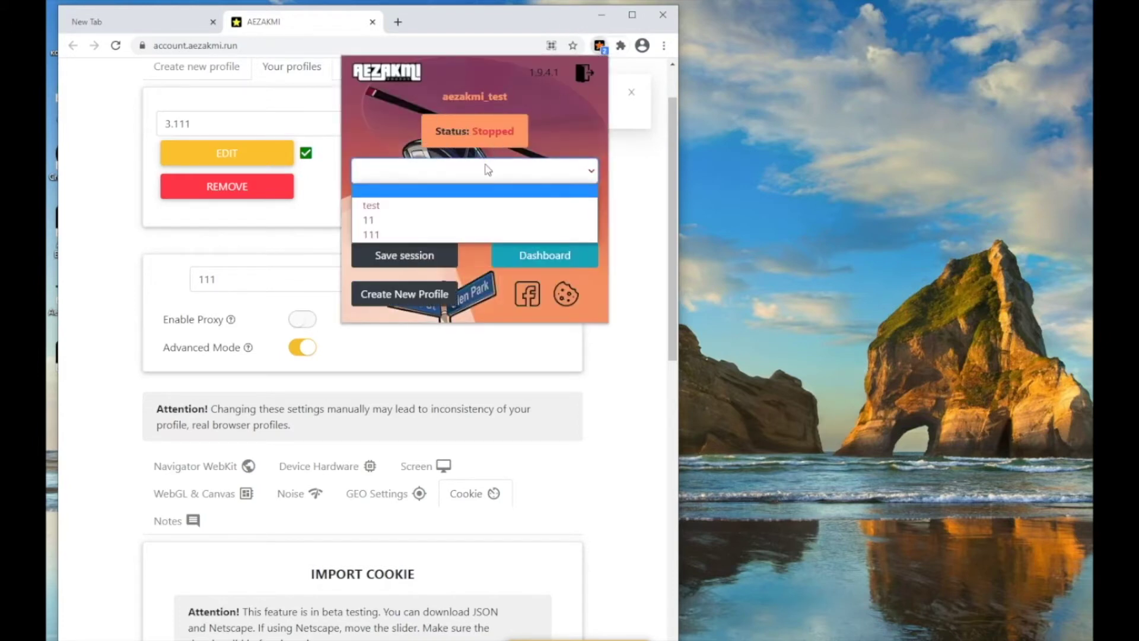
left_click(418, 215)
left_click(400, 216)
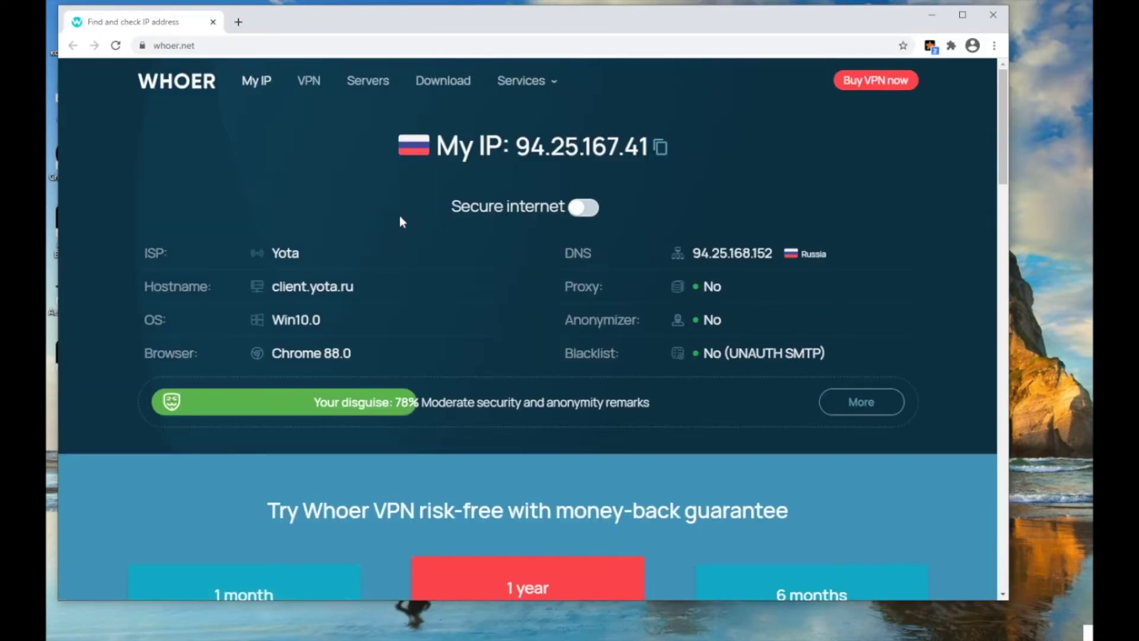
left_click_drag(511, 149, 658, 155)
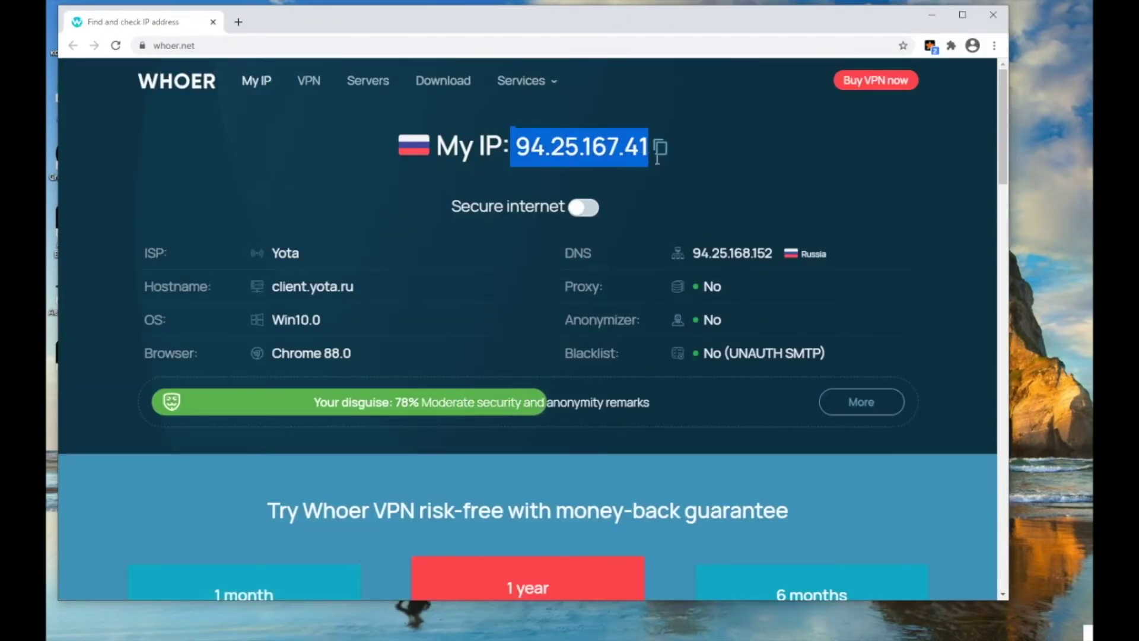
left_click(784, 164)
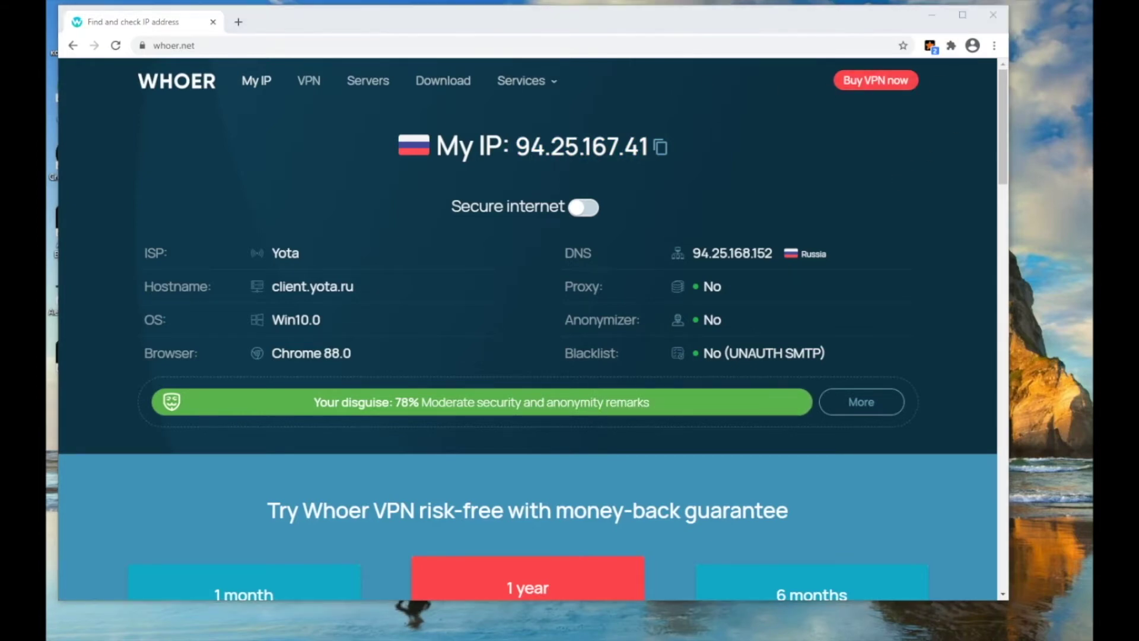
- Inspect the Time card's mismatched Brasilia Standard Time system time zone
scroll(639, 338, "down", 15)
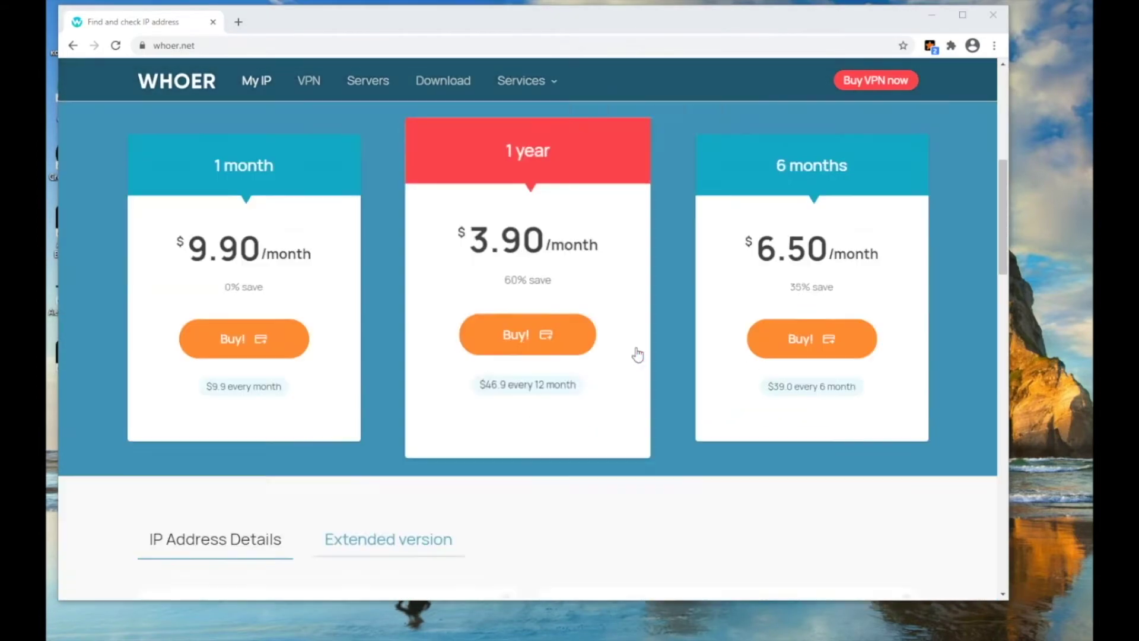
scroll(733, 301, "up", 2)
left_click_drag(834, 289, 701, 292)
left_click(699, 292)
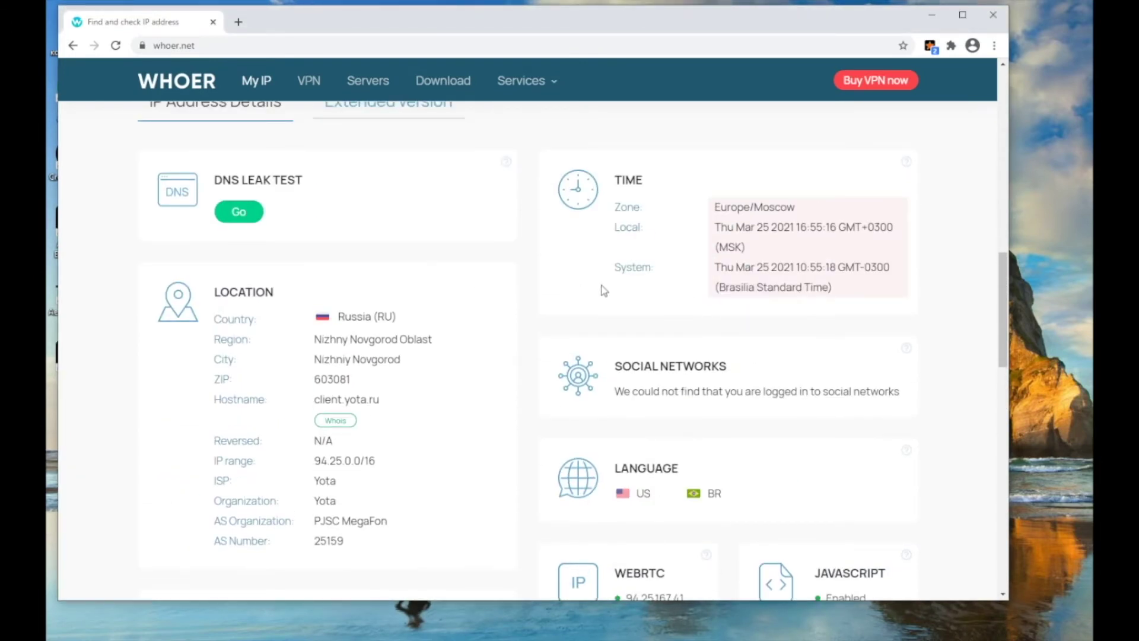
- In the extension's Geo Settings, set the country to Russia
left_click(930, 46)
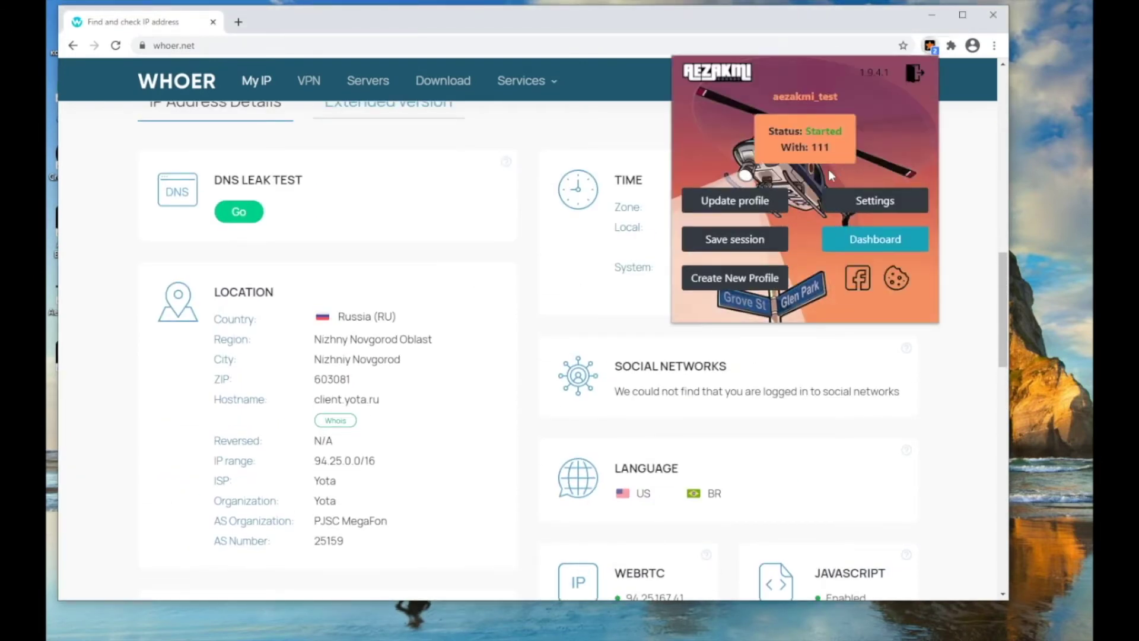
left_click(872, 202)
left_click(858, 204)
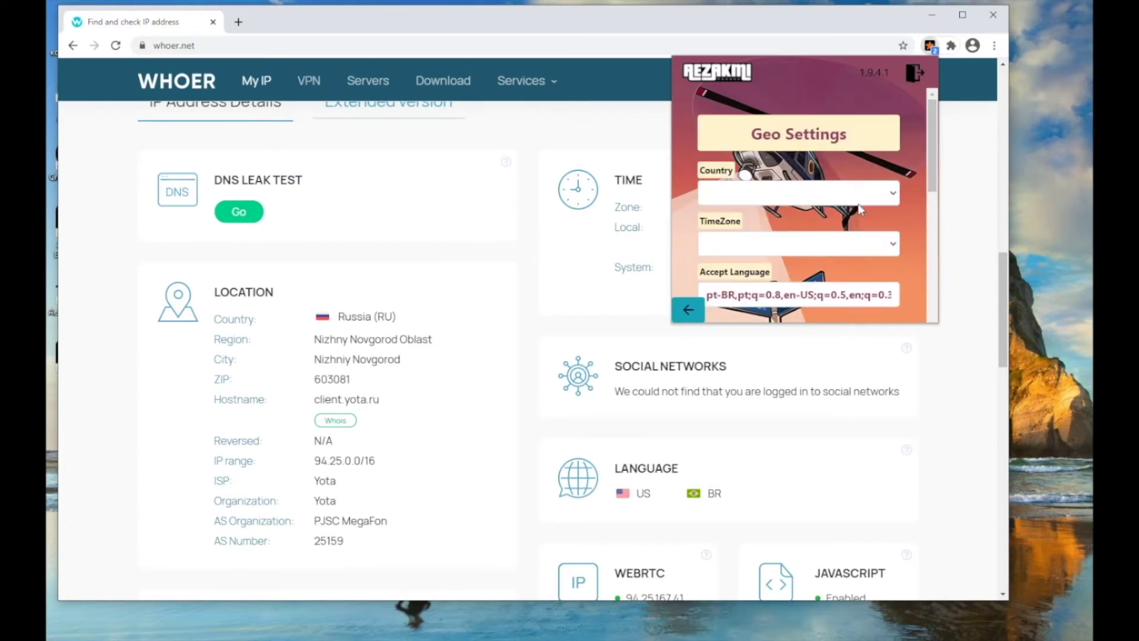
left_click(800, 197)
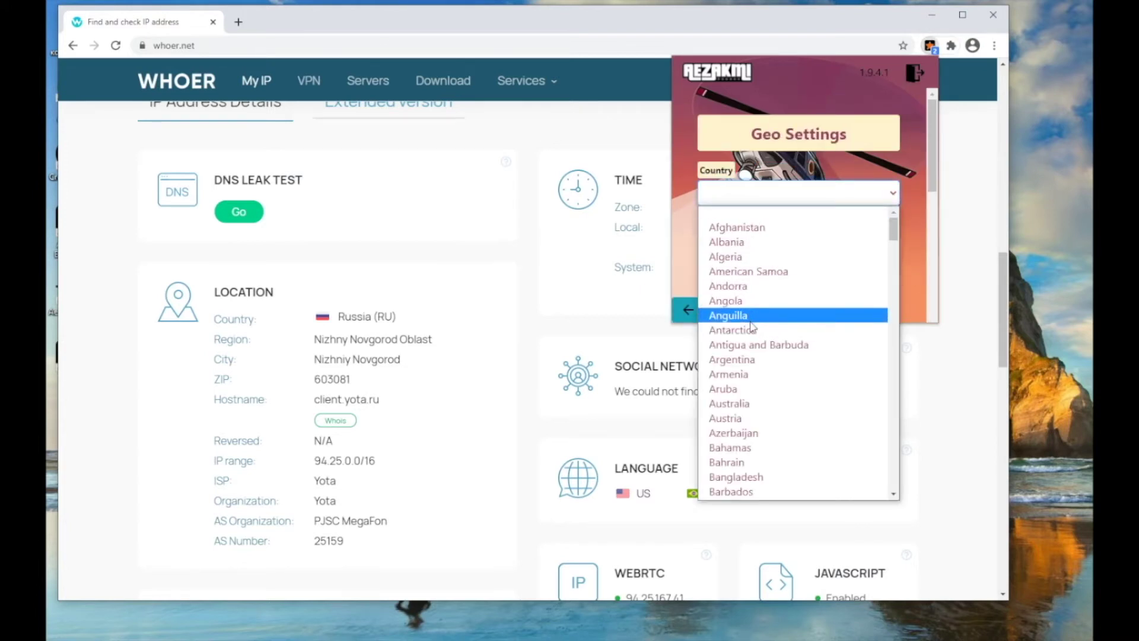
key("r")
scroll(740, 449, "down", 3)
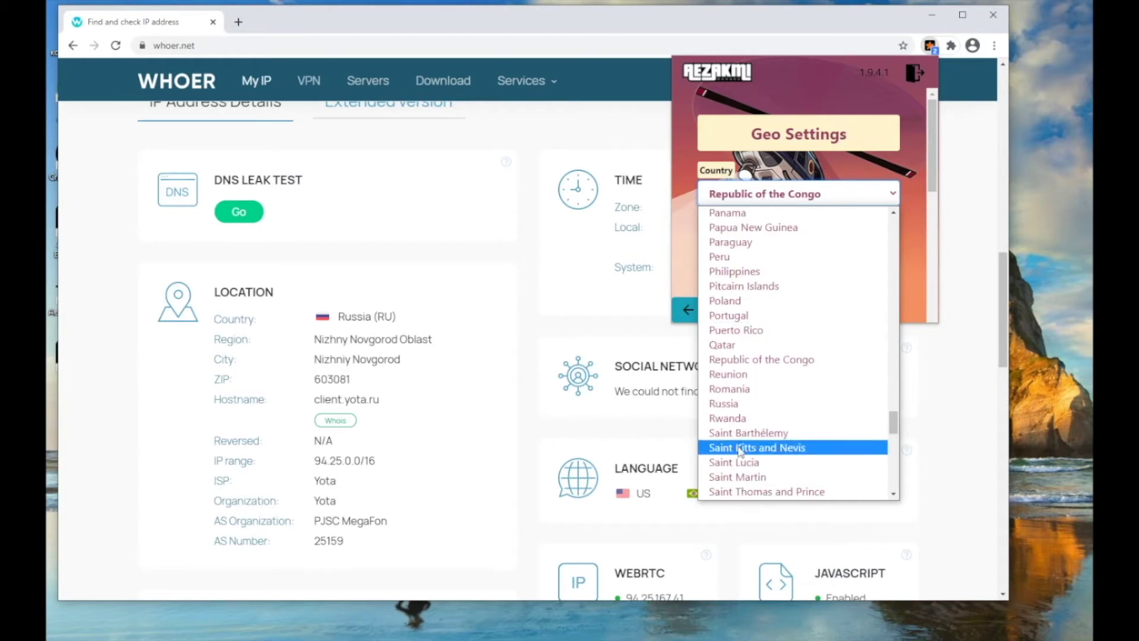
left_click(740, 406)
- Set the time zone to Europe/Moscow and apply Get New Geo Settings
left_click(775, 236)
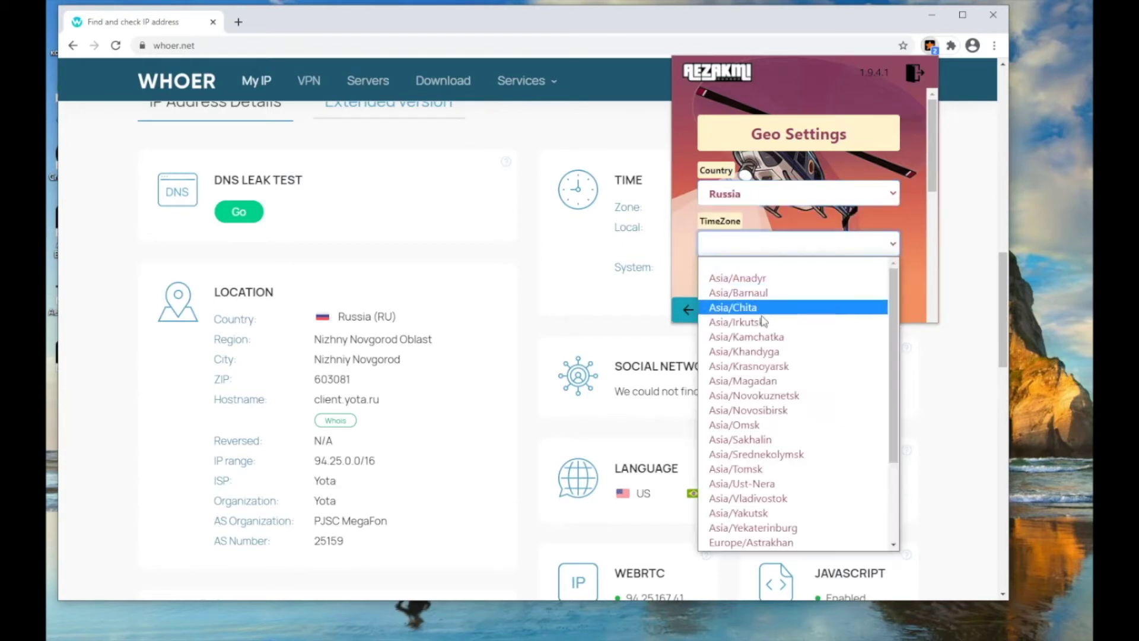
scroll(772, 380, "down", 5)
left_click(772, 472)
scroll(769, 283, "down", 5)
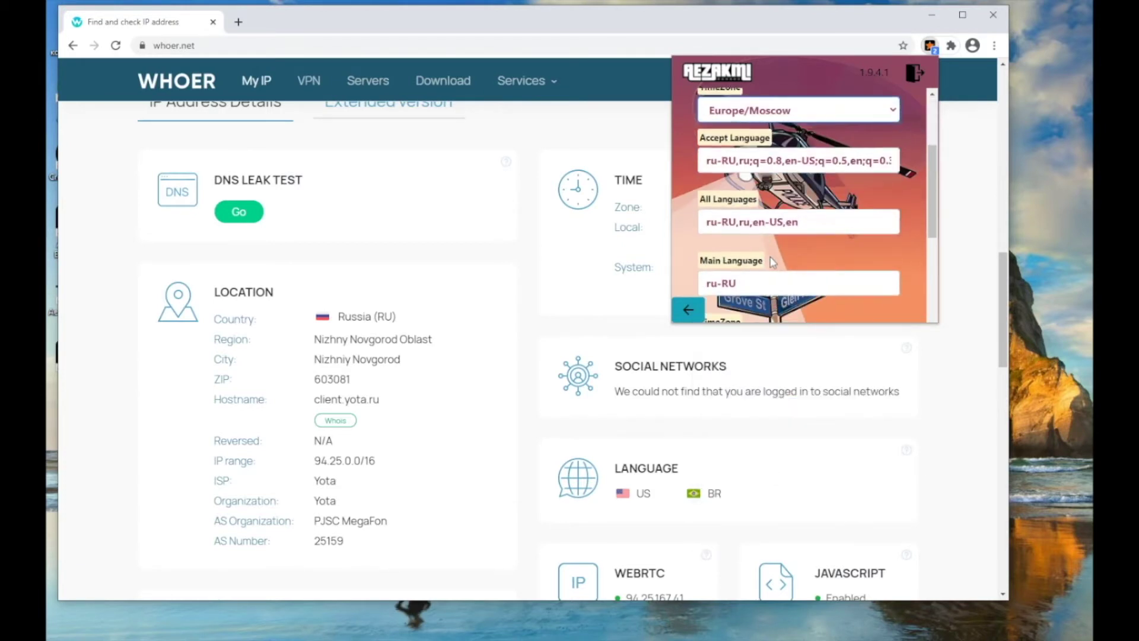
left_click(770, 258)
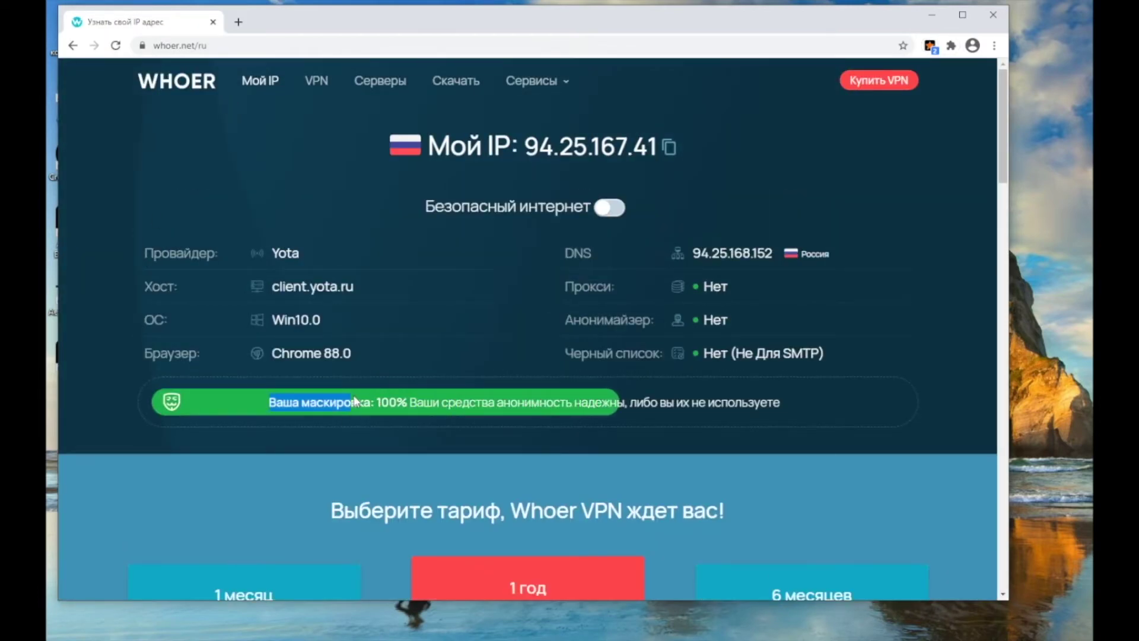
- Confirm whoer.net now shows Moscow Standard Time, then close the browser
scroll(571, 434, "down", 15)
left_click_drag(836, 291, 780, 305)
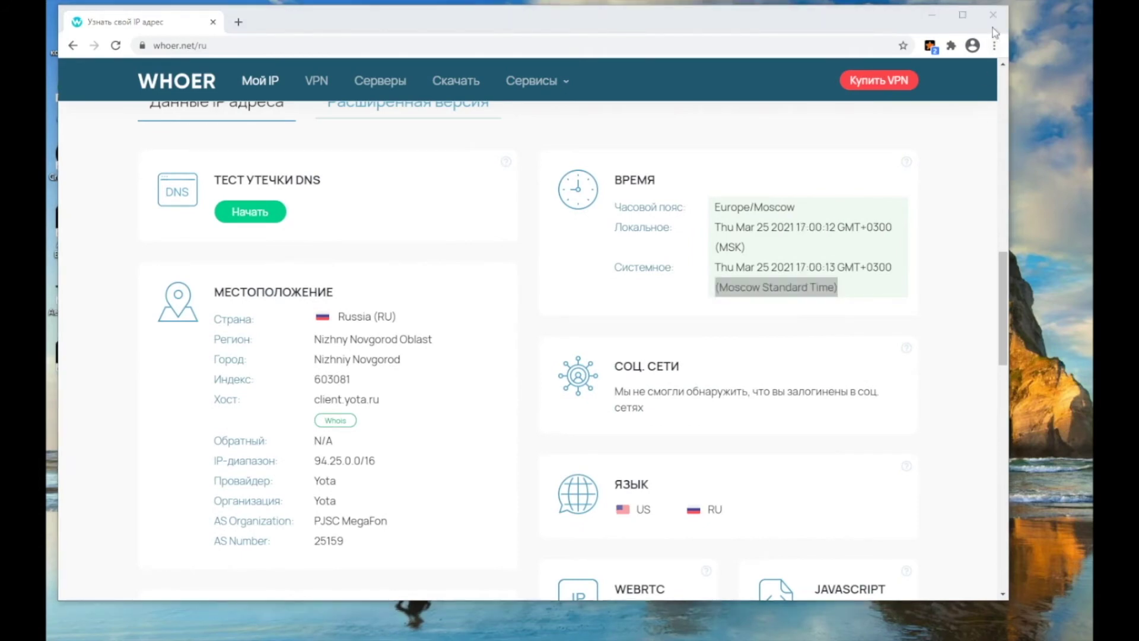
left_click(992, 15)
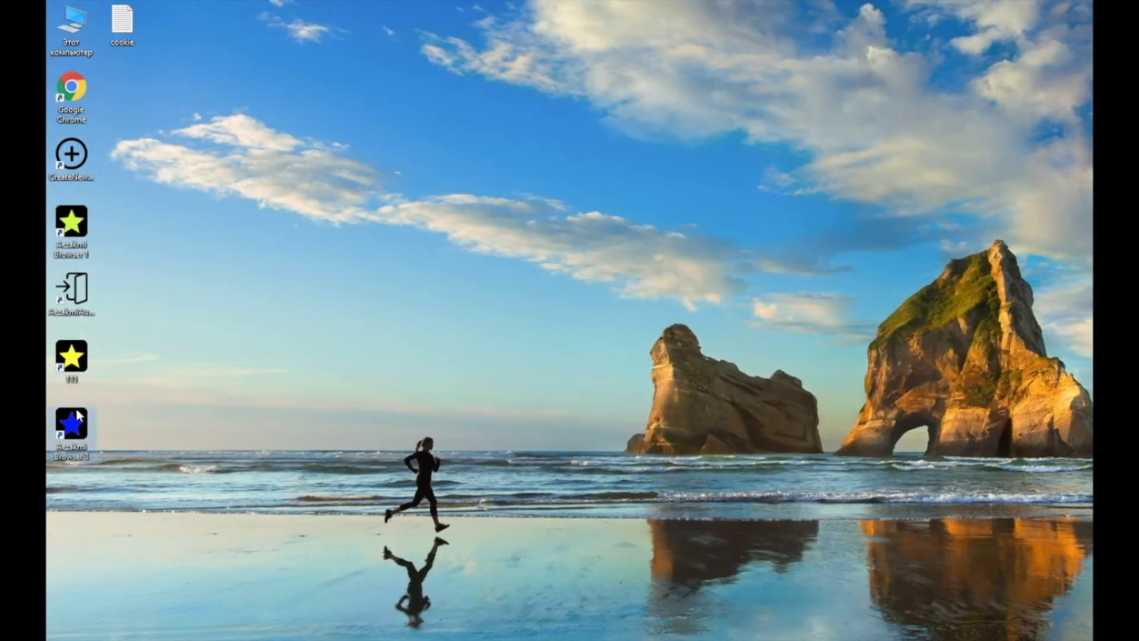
- Launch the browser, start a new profile from the extension, and enable Random Profile
double_click(72, 423)
left_click(600, 45)
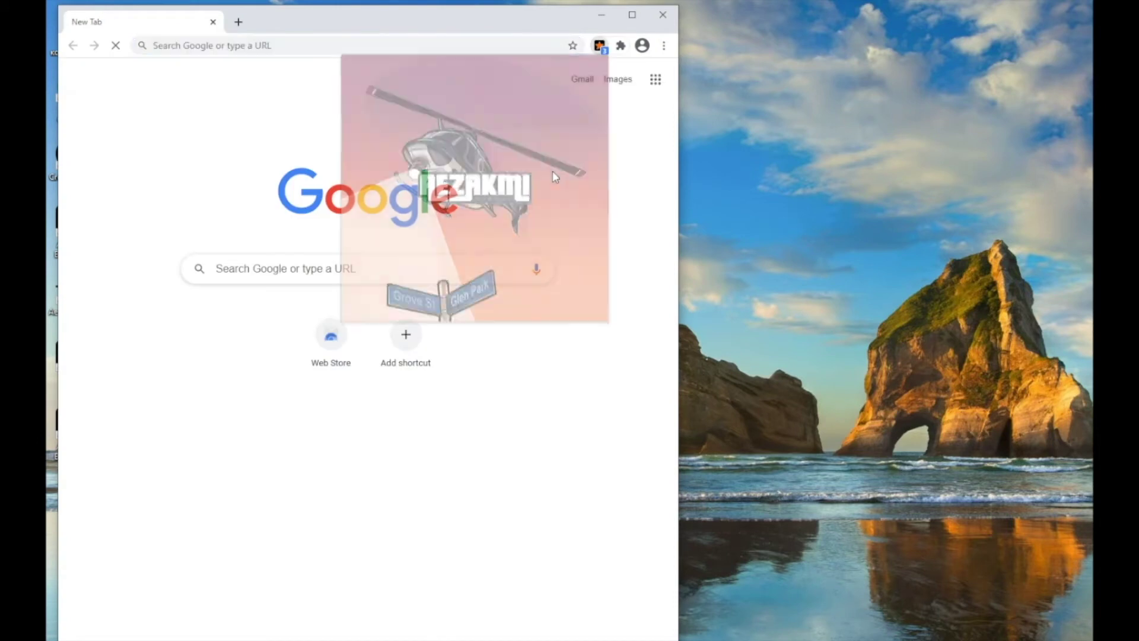
left_click(403, 298)
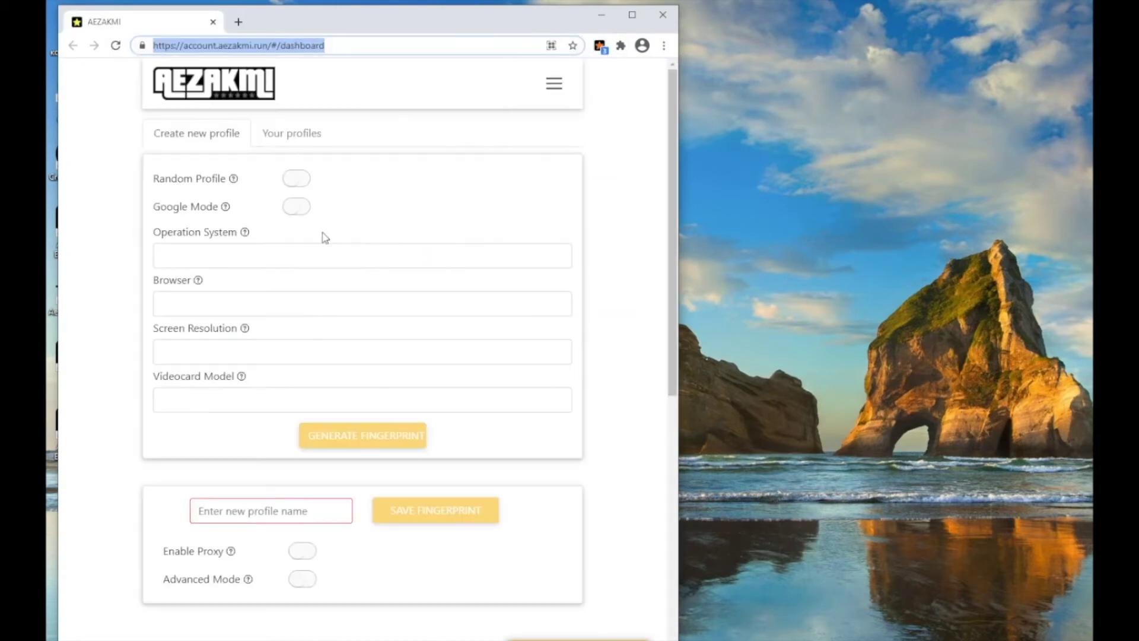
left_click(295, 178)
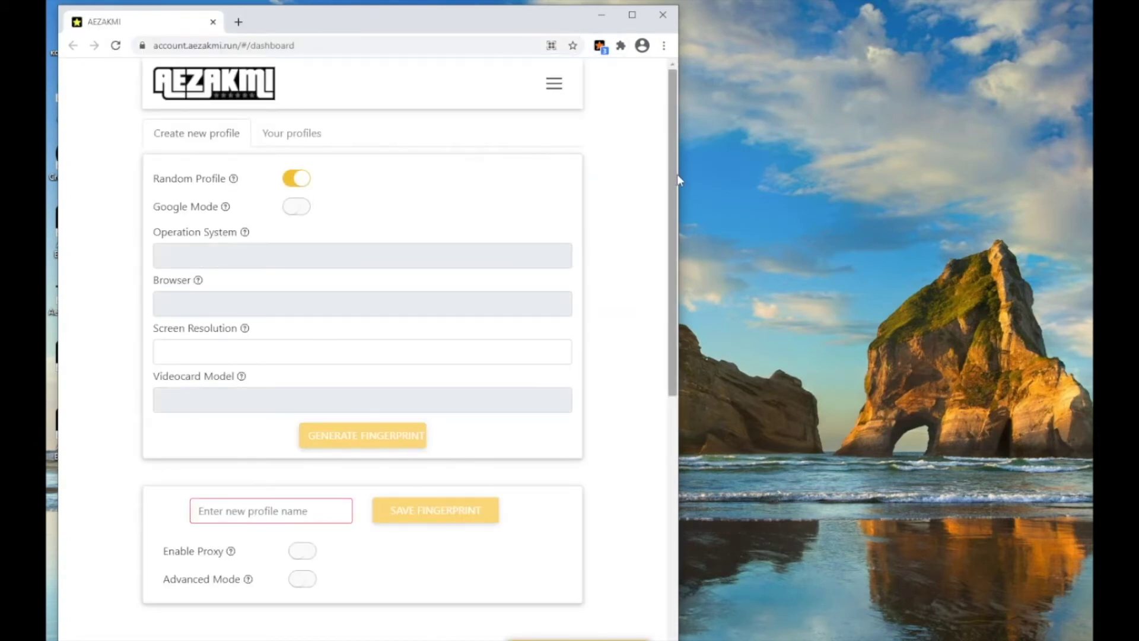
left_click_drag(679, 178, 905, 178)
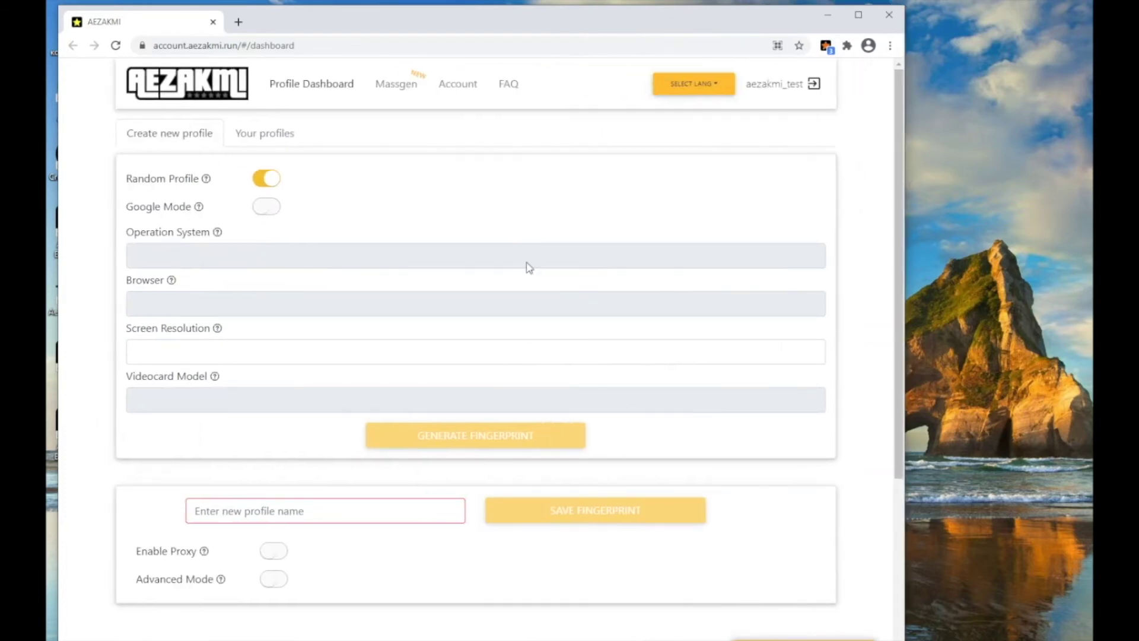
- Pick 13.1280x720, generate the random fingerprint, and go to the Massgen page
left_click(192, 350)
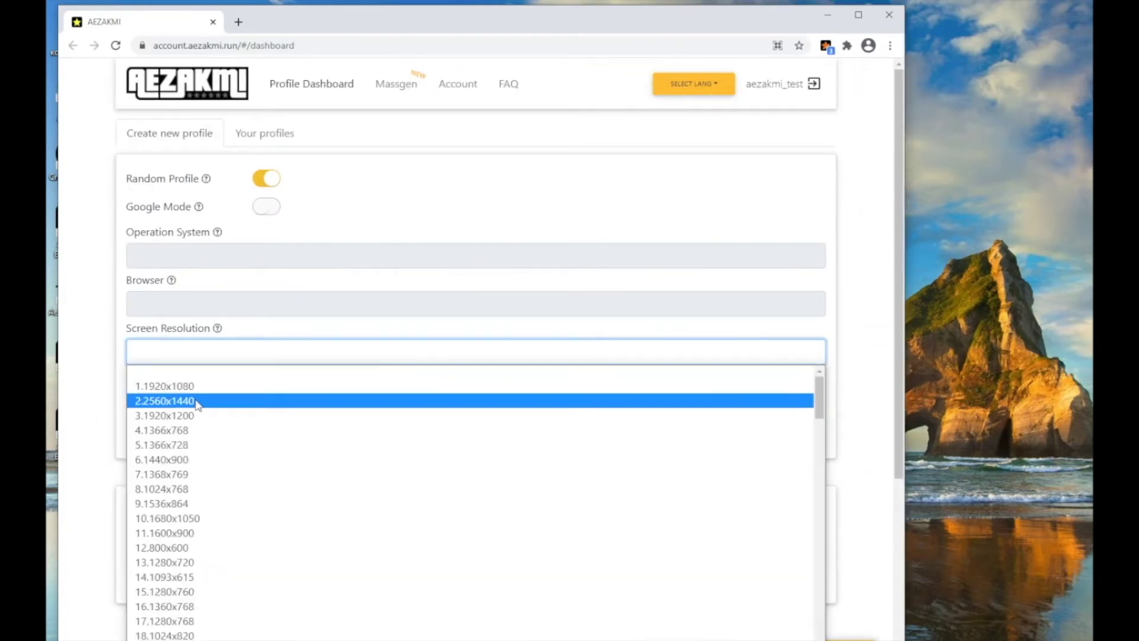
left_click(211, 563)
left_click(544, 435)
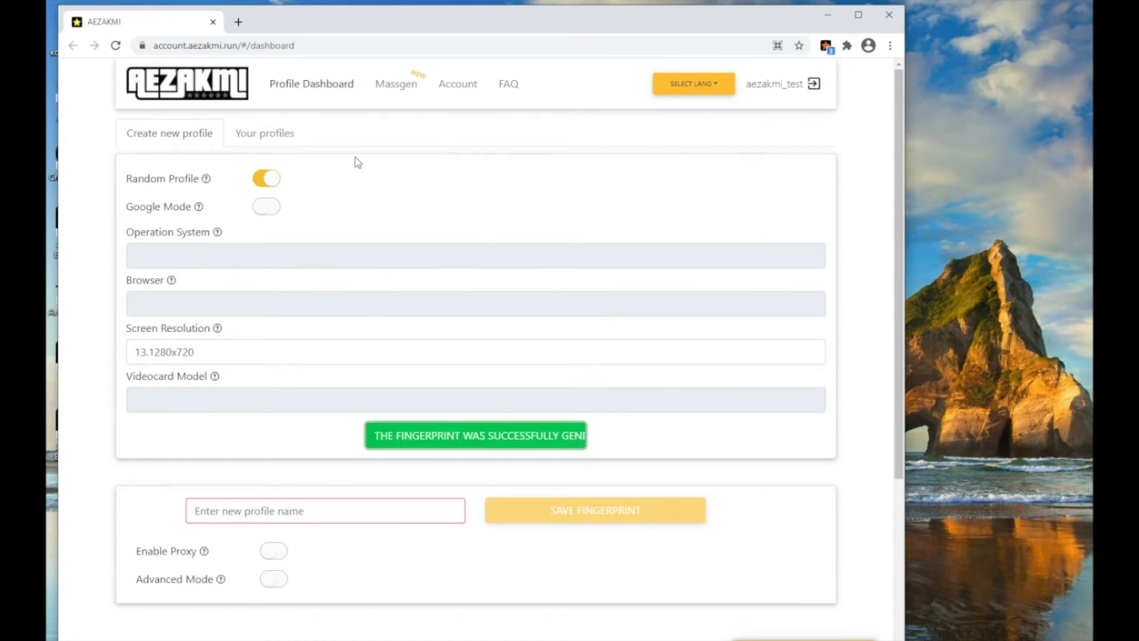
left_click(383, 92)
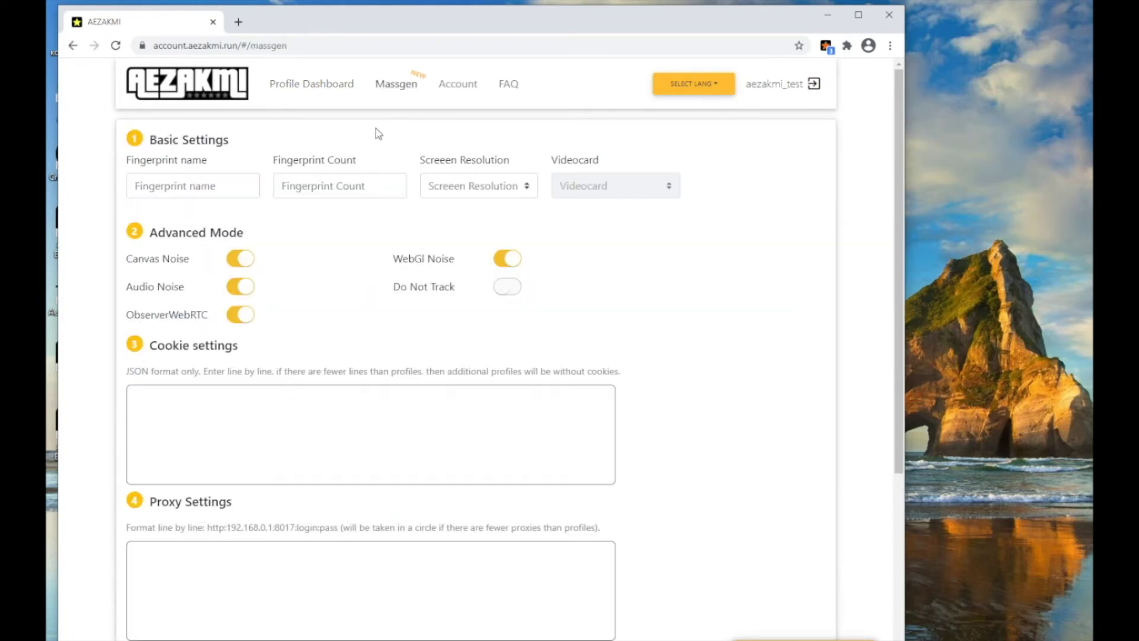
- Name the mass generation 'massgen' and set it to 5 fingerprints
left_click(220, 193)
type("ma")
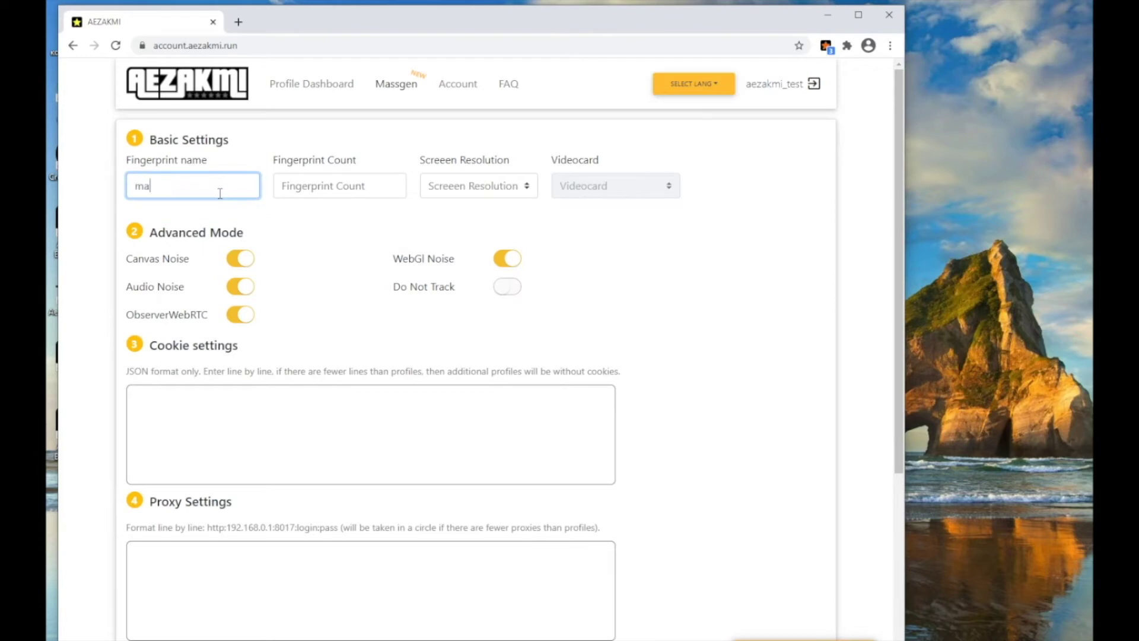
type("ssgen")
left_click(350, 193)
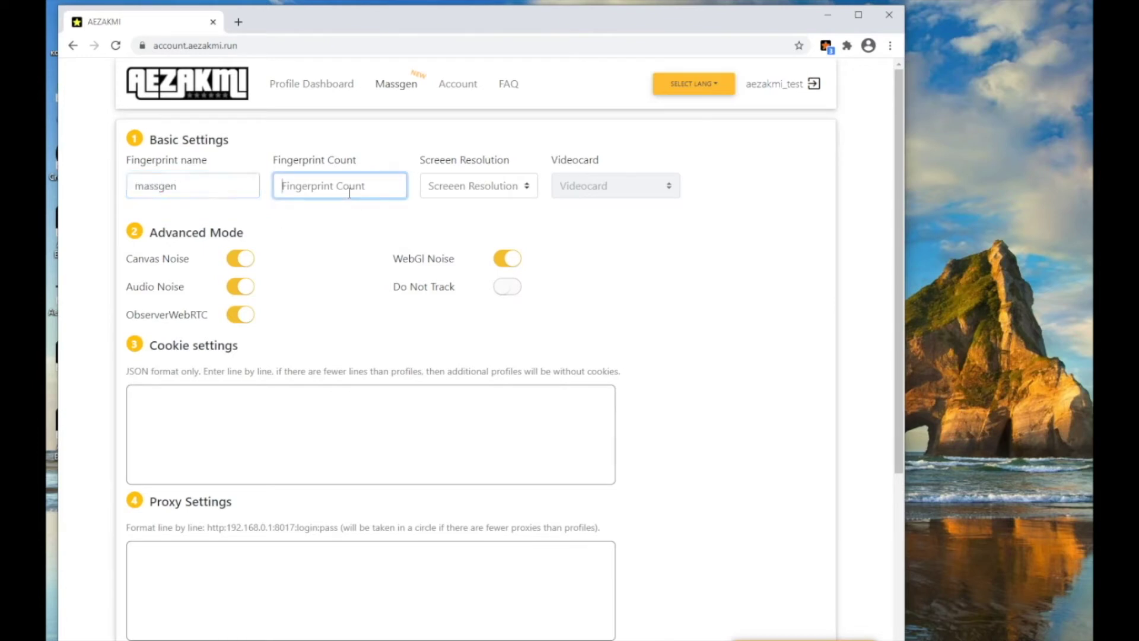
type("5")
- Choose 1440x900 screen resolution and an NVIDIA ANGLE videocard
left_click(465, 185)
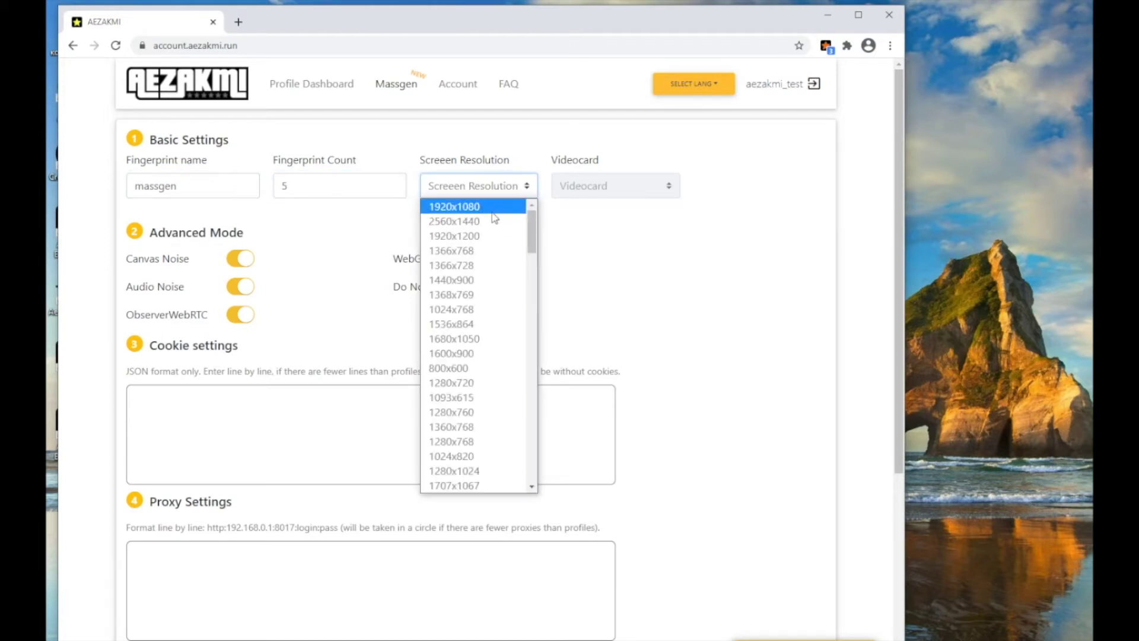
left_click(493, 282)
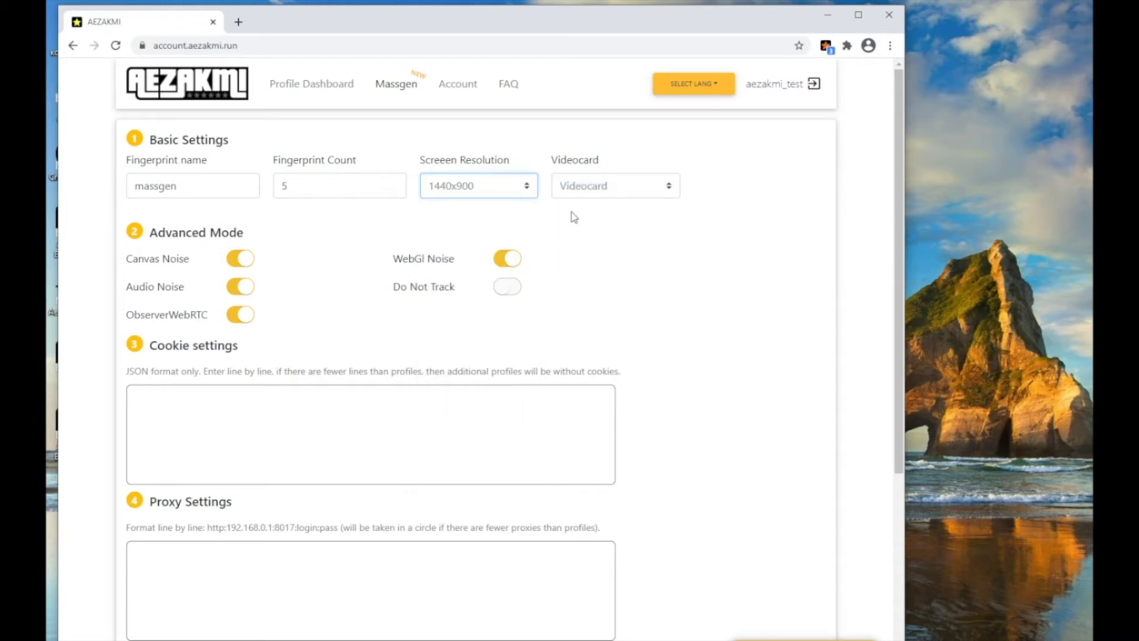
left_click(606, 192)
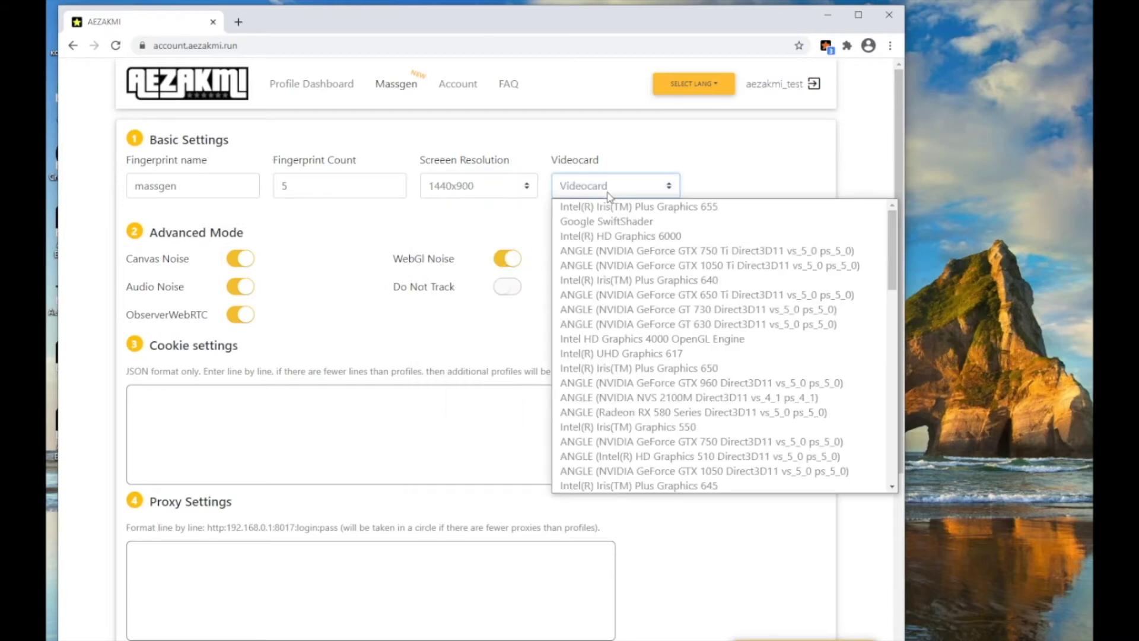
left_click(634, 250)
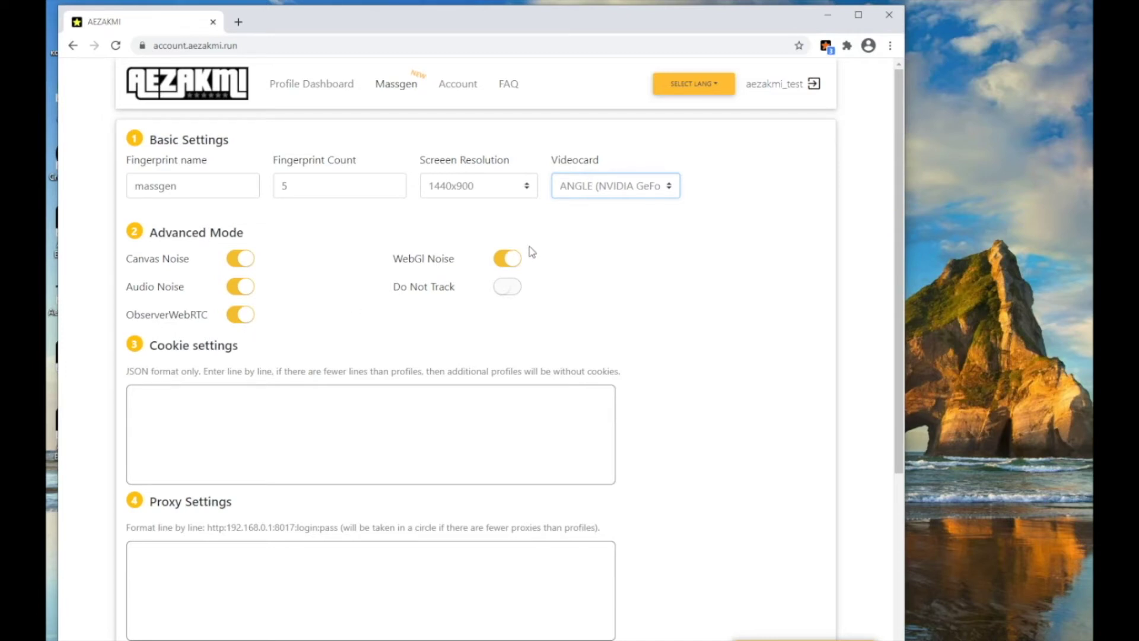
left_click(225, 406)
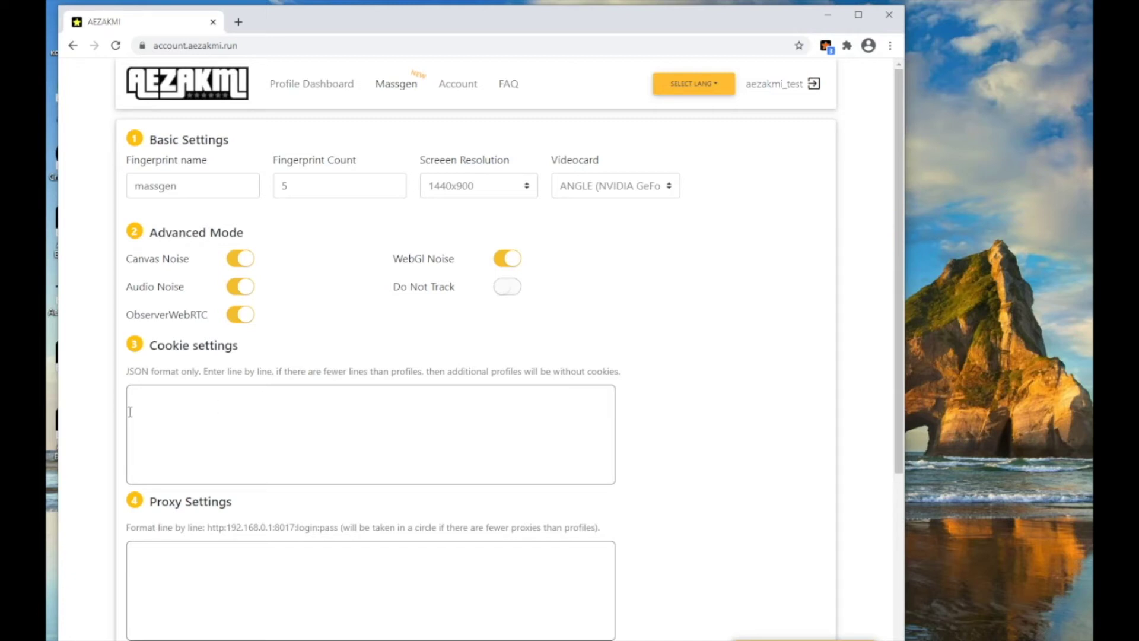
left_click_drag(125, 371, 648, 364)
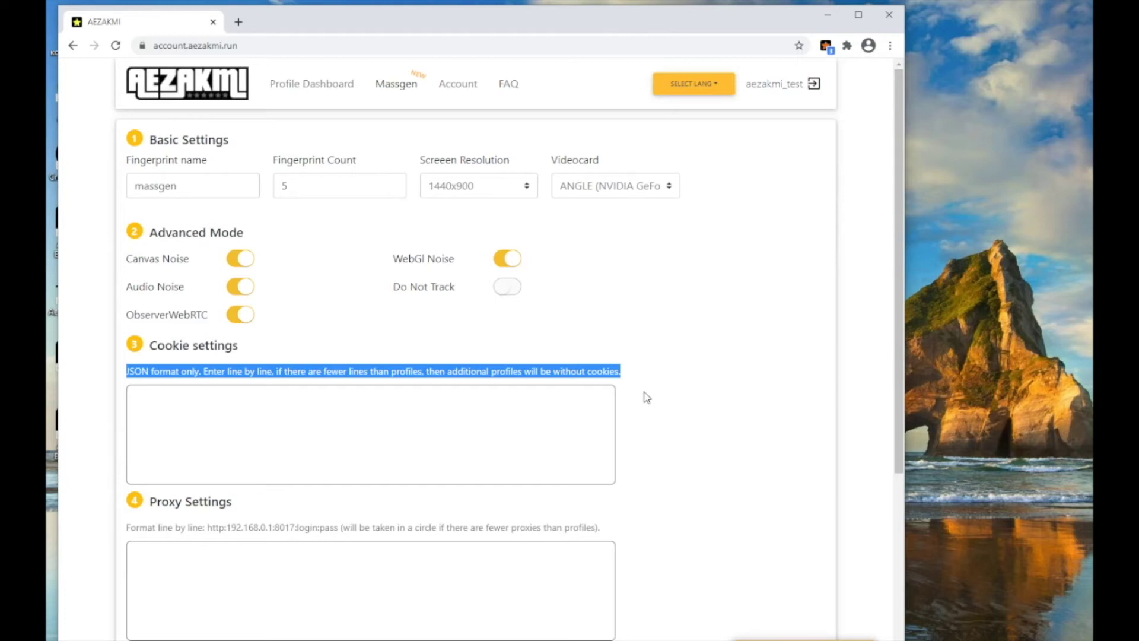
left_click(644, 416)
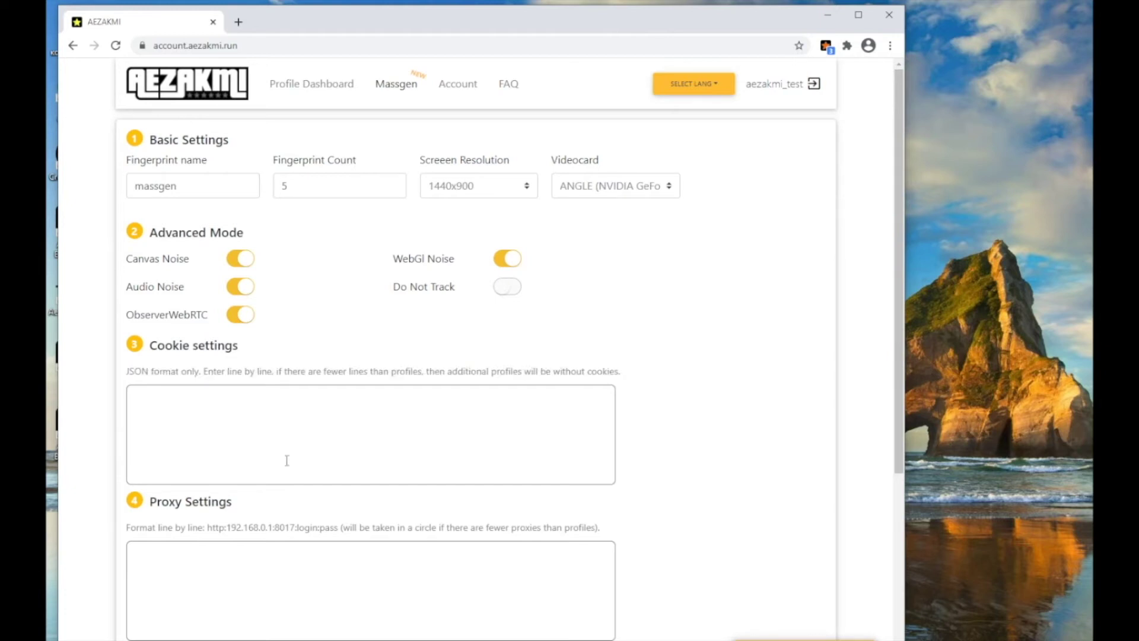
scroll(163, 554, "down", 1)
scroll(166, 552, "down", 1)
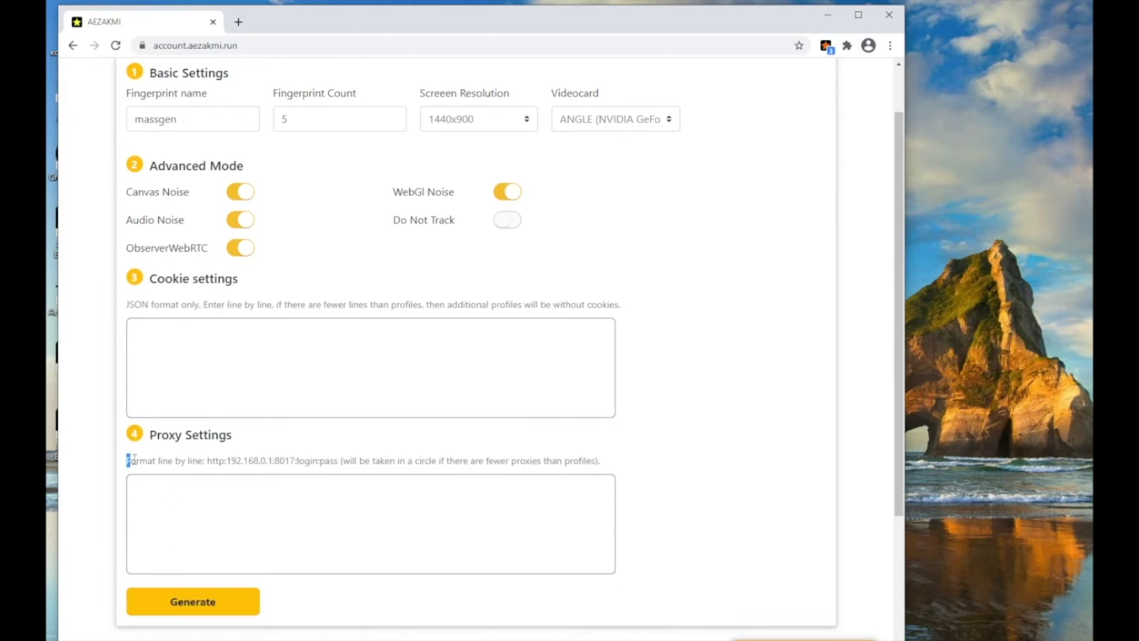
left_click_drag(127, 460, 339, 460)
left_click(218, 459)
left_click_drag(208, 460, 339, 460)
key("ctrl+c")
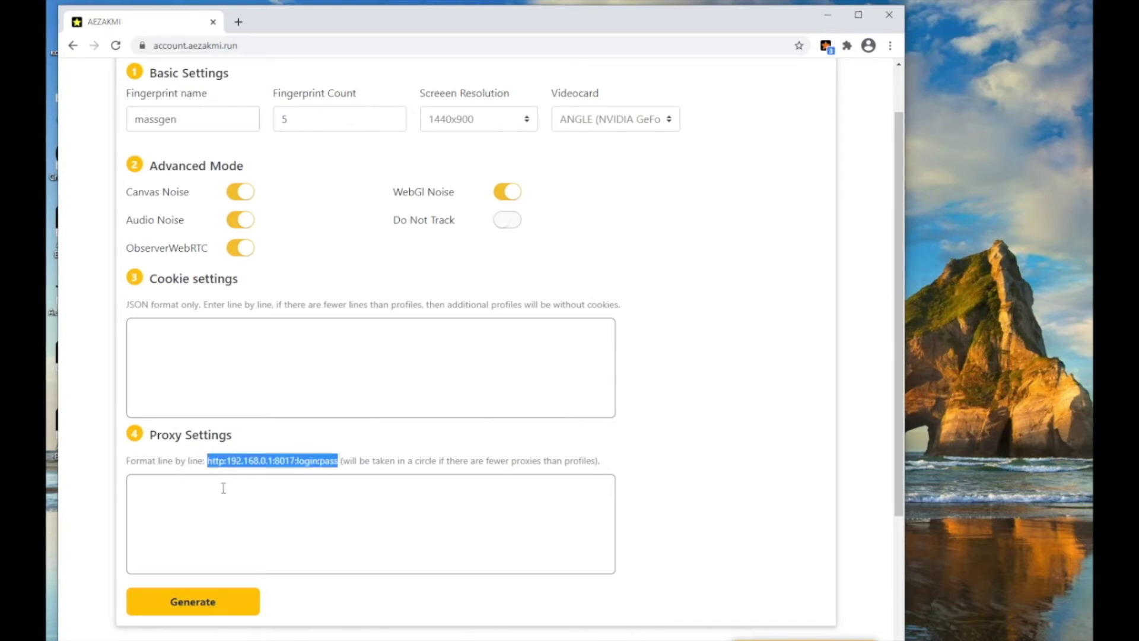
left_click(223, 488)
key("ctrl+v")
key("ctrl+v")
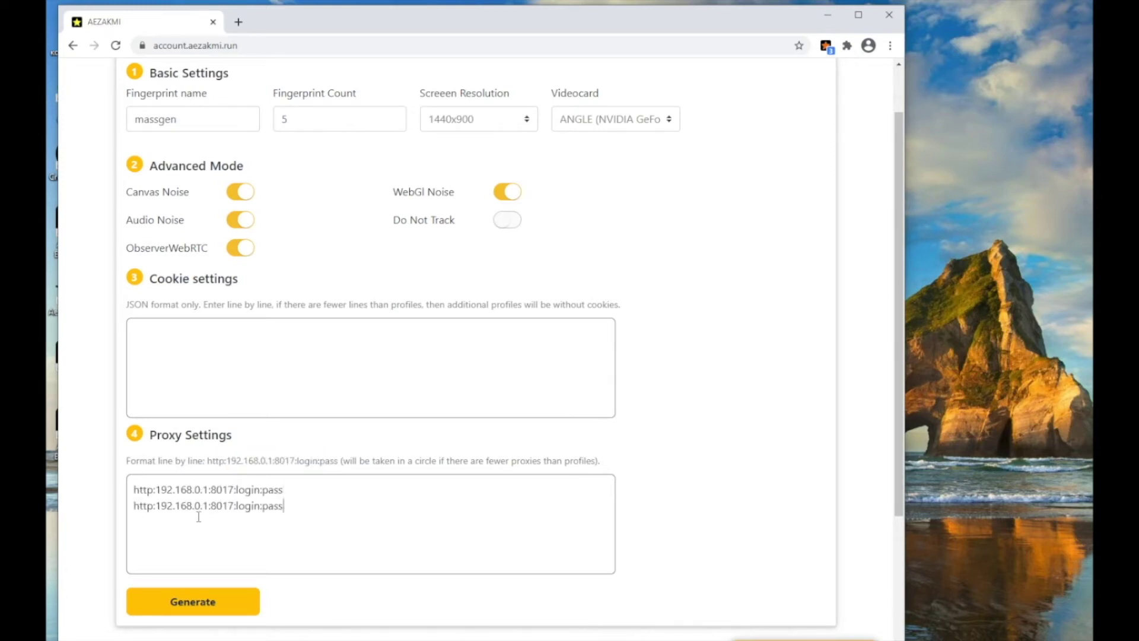
key("ctrl+v")
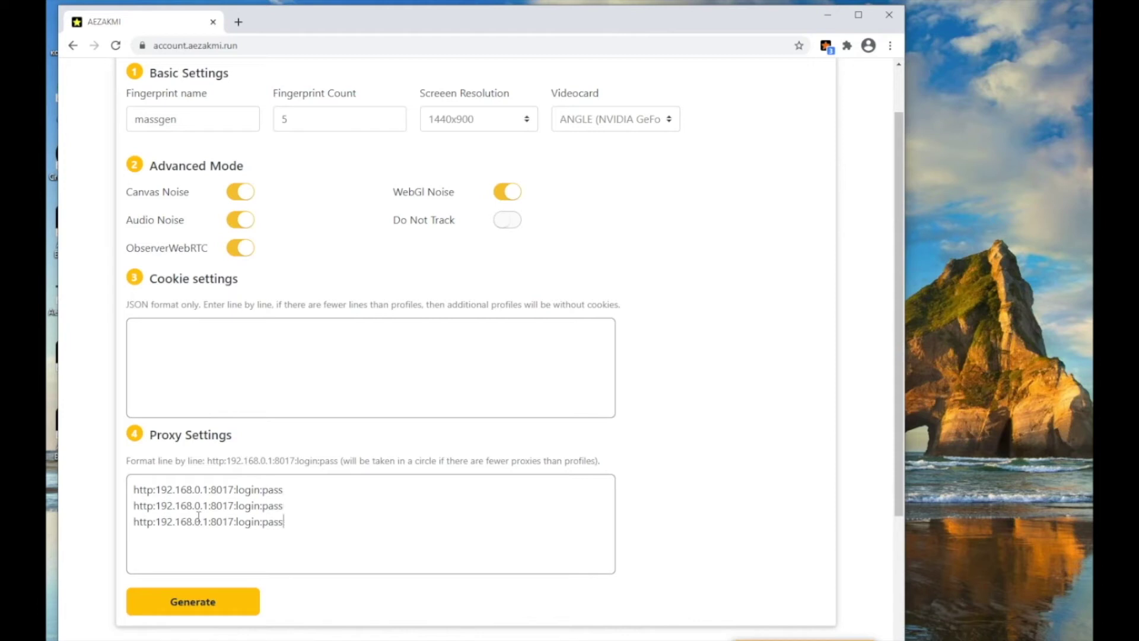
left_click_drag(318, 518, 76, 476)
key("BackSpace")
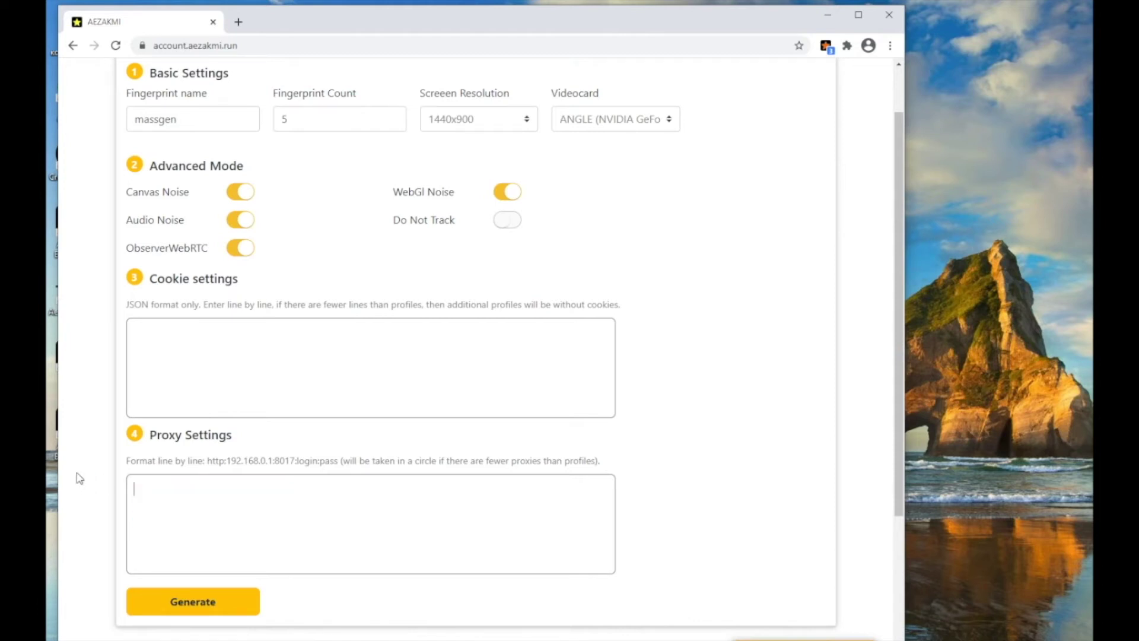
left_click(178, 606)
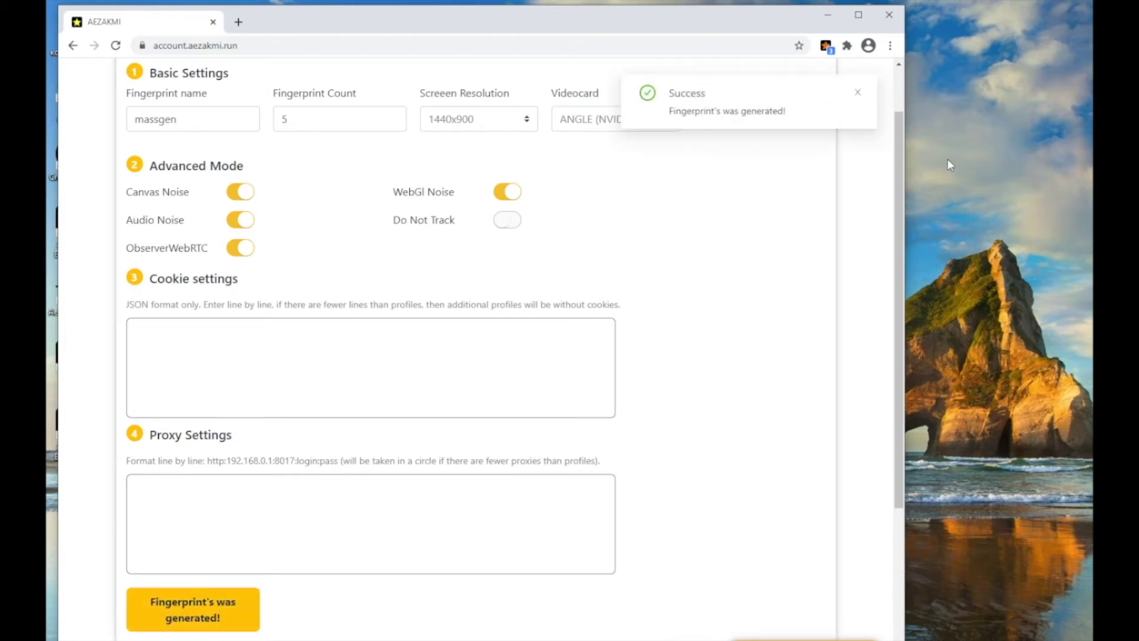
- Check that 1_massgen_ to 5_massgen_ appear in the extension's profile list, then return to Profile Dashboard
left_click_drag(772, 111, 655, 116)
left_click(831, 120)
left_click(825, 46)
left_click(721, 170)
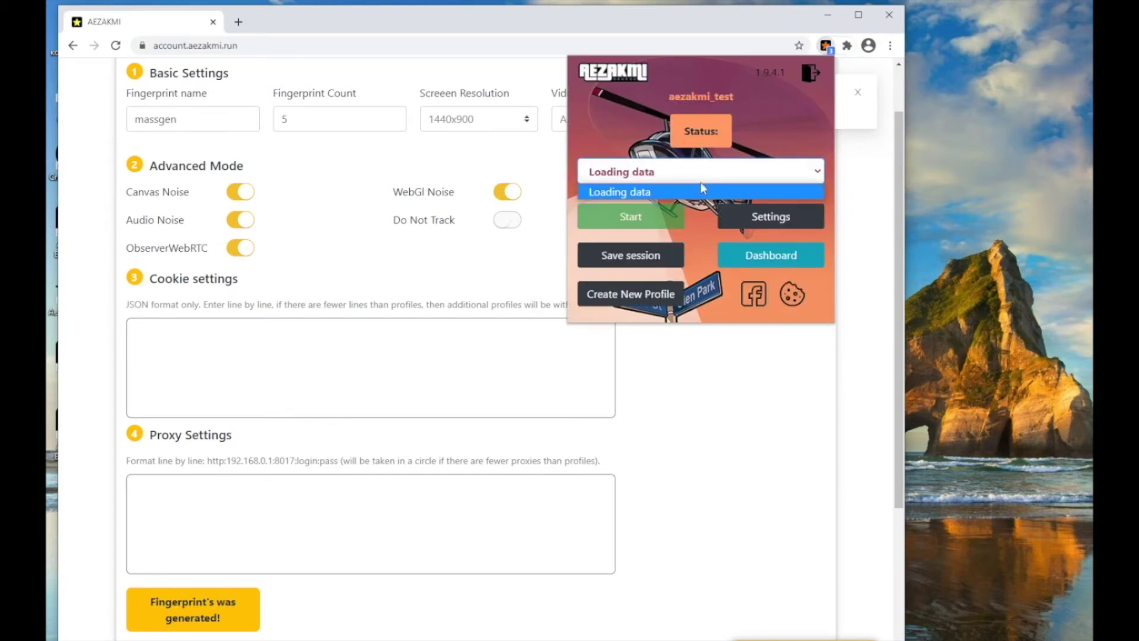
left_click(775, 190)
left_click(785, 177)
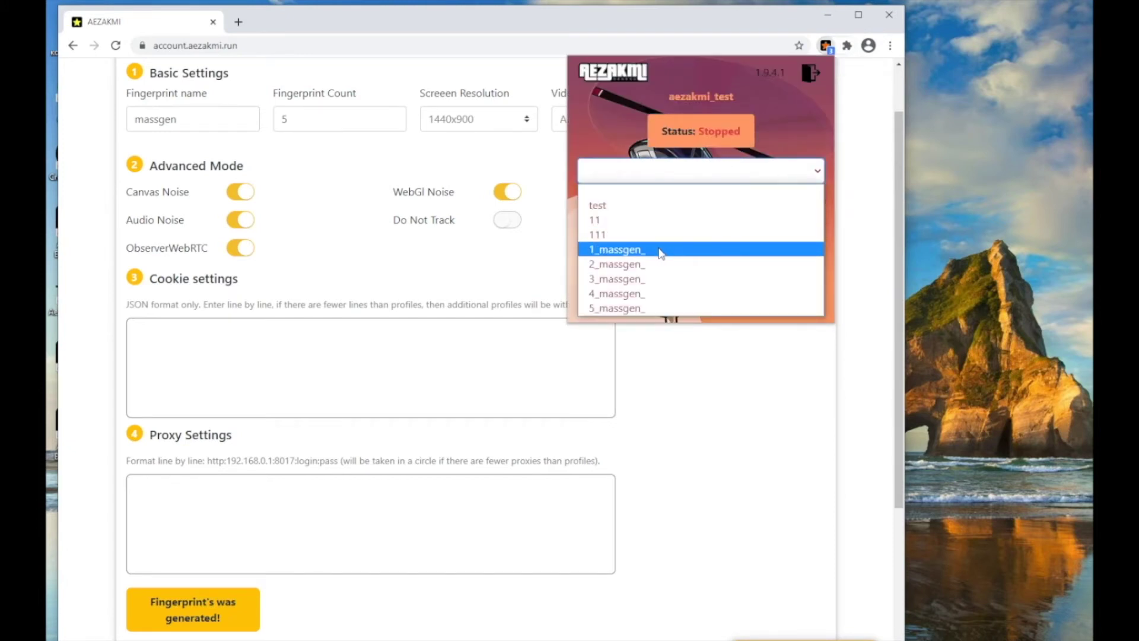
left_click(682, 247)
left_click(314, 90)
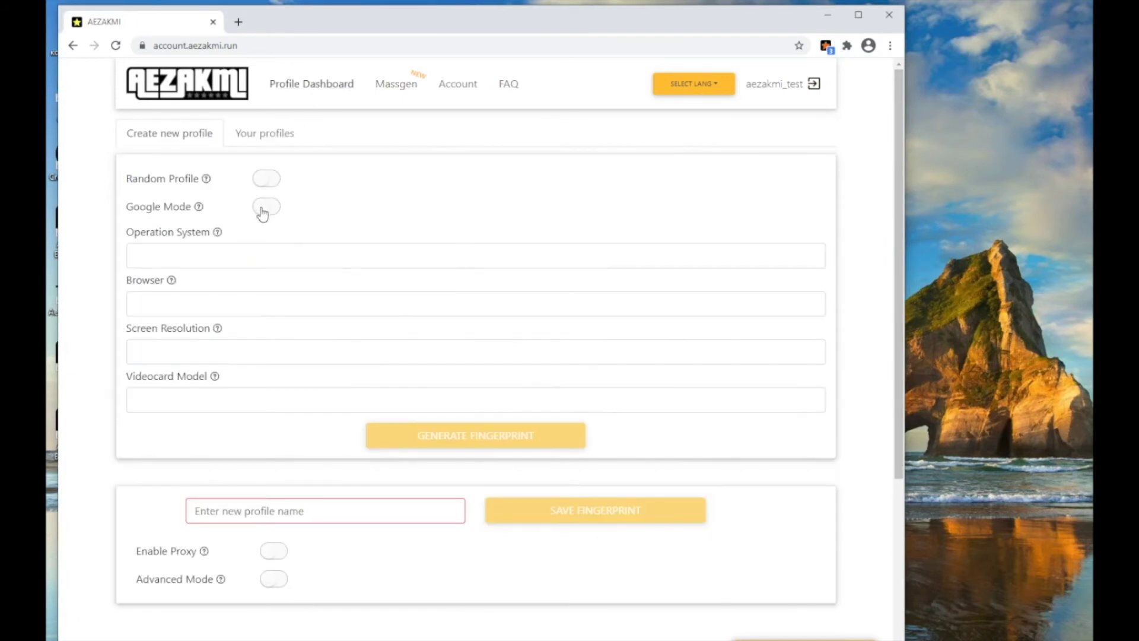
- Enable Google Mode for the new profile and set the dashboard language to Русский
left_click(263, 210)
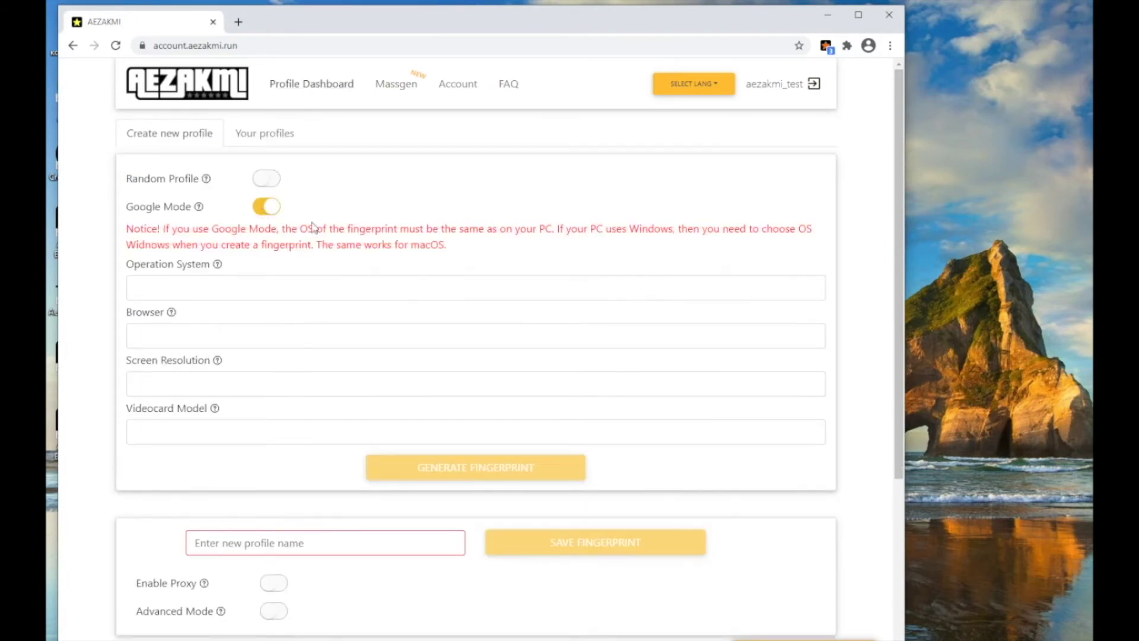
left_click(719, 87)
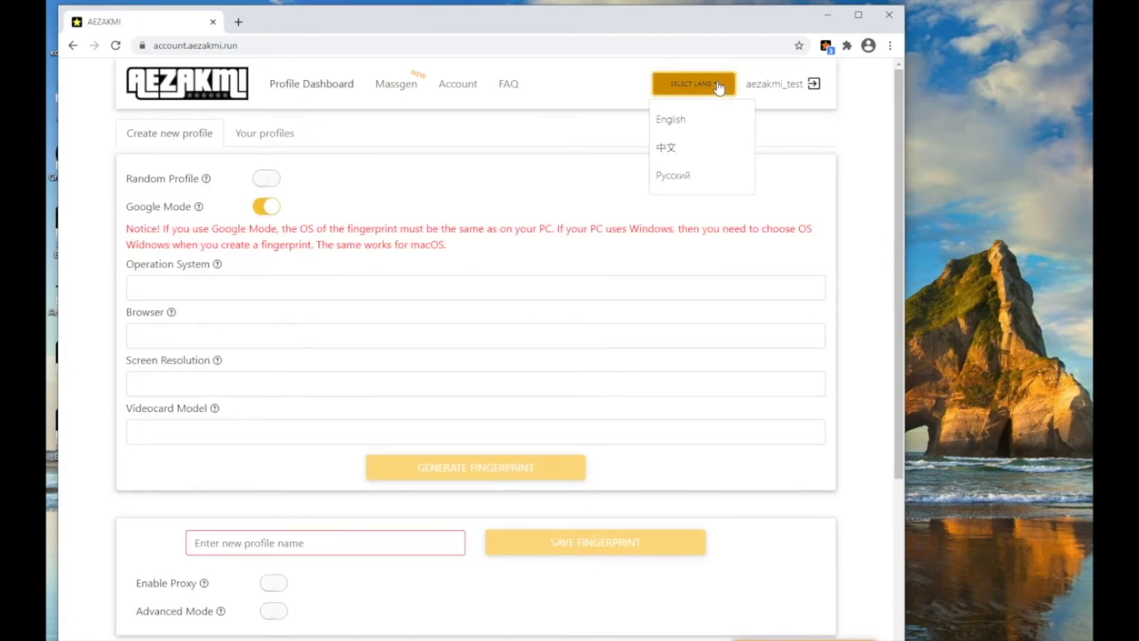
left_click(676, 176)
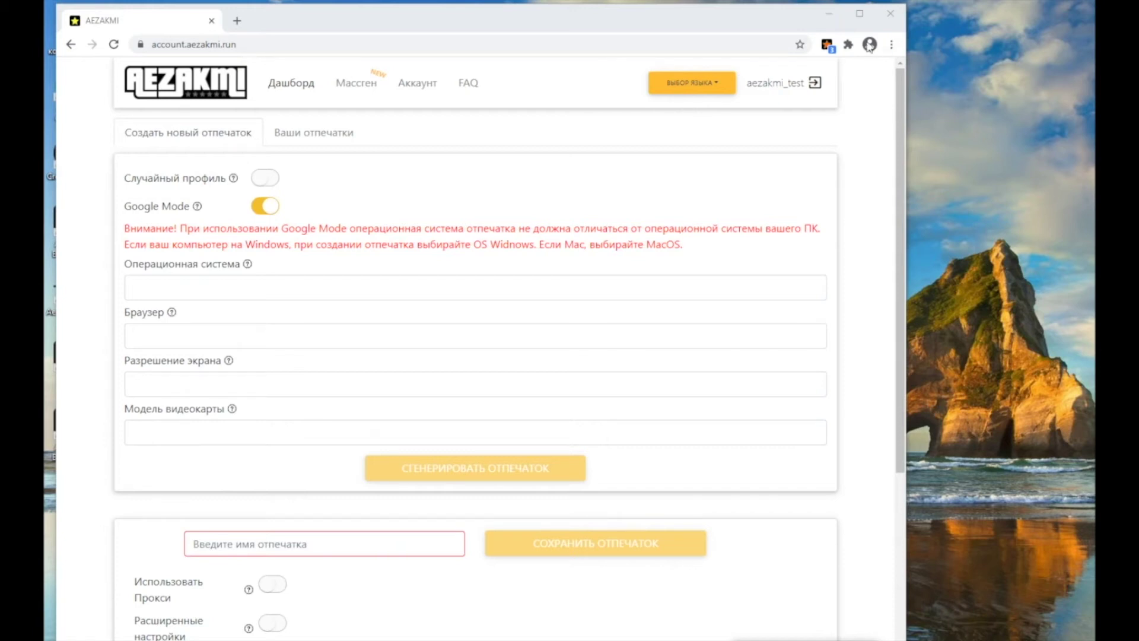
- Select the 1_massgen_ profile in the AEZAKMI extension and start it
left_click(829, 45)
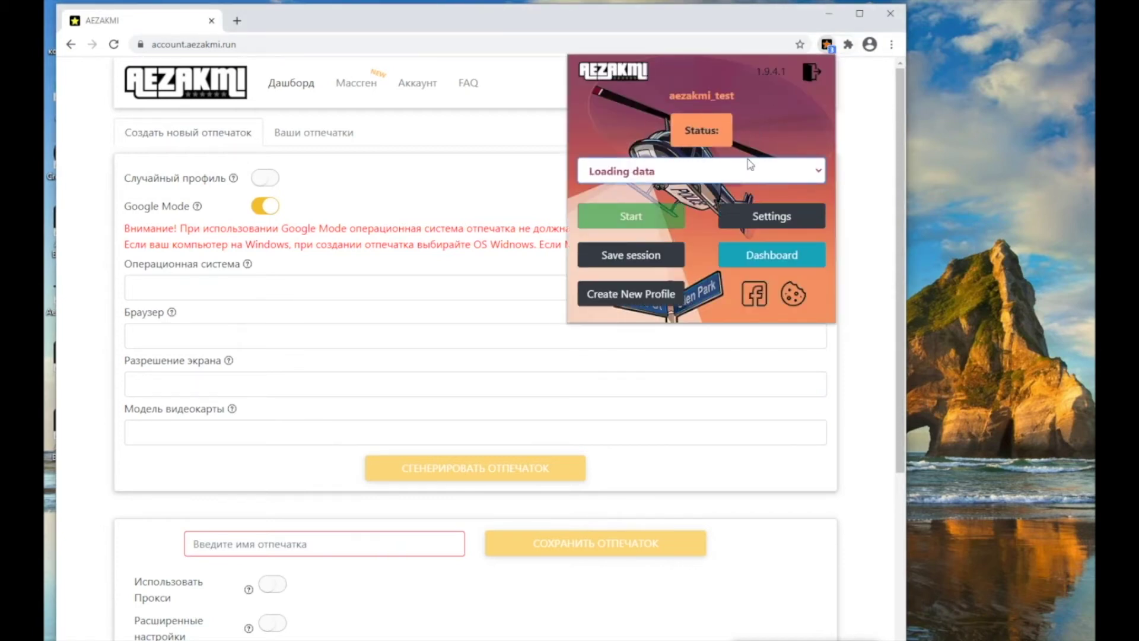
left_click(750, 169)
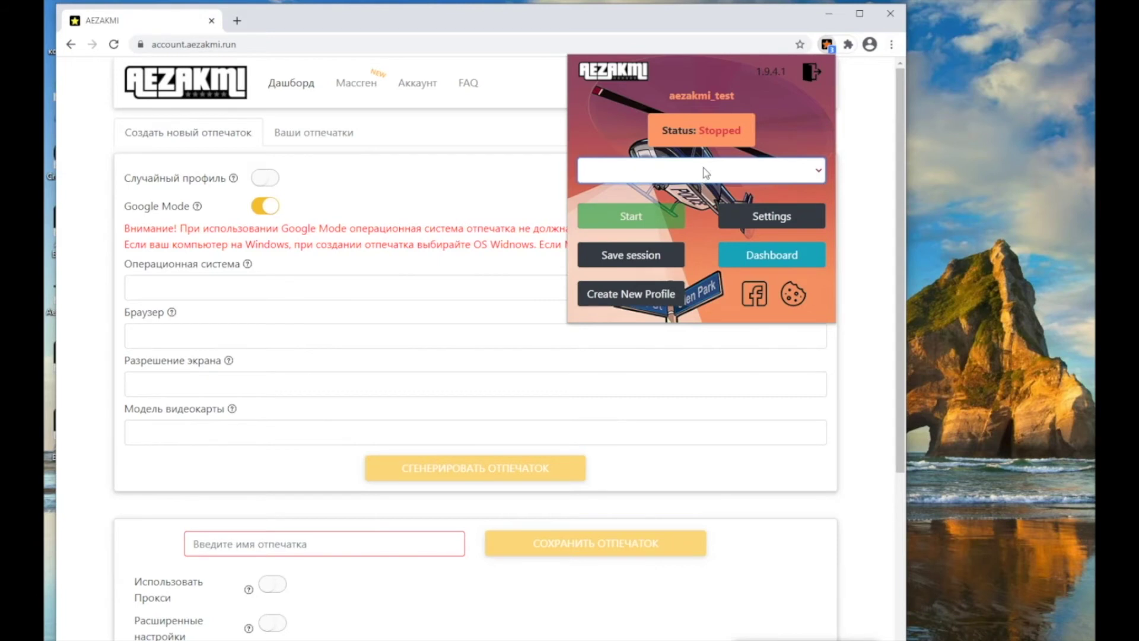
left_click(703, 174)
left_click(664, 248)
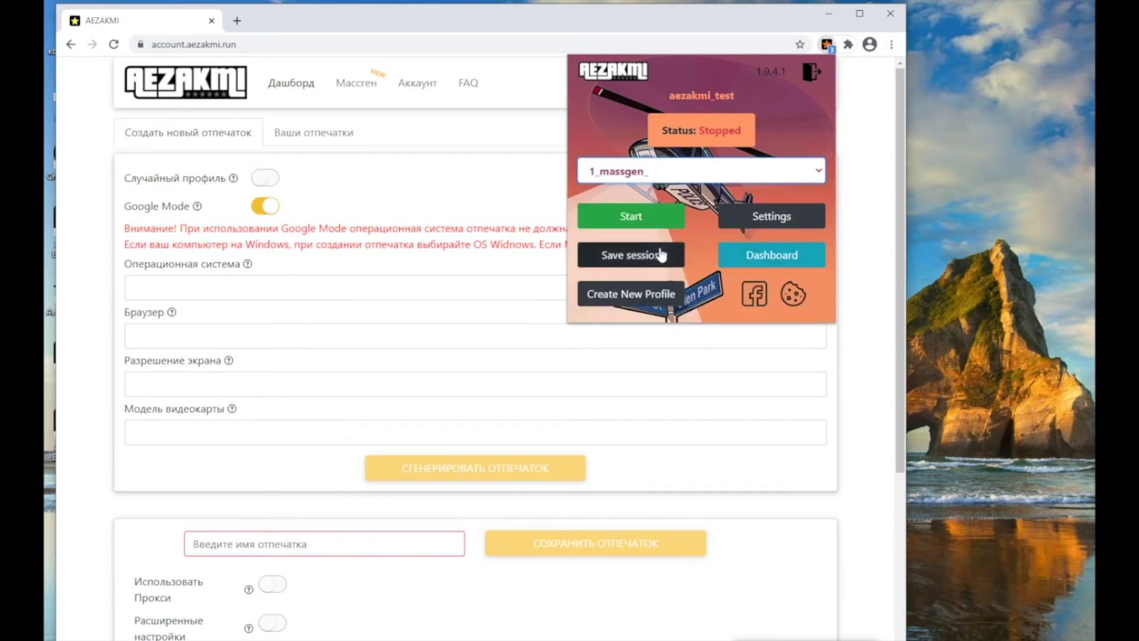
left_click(650, 220)
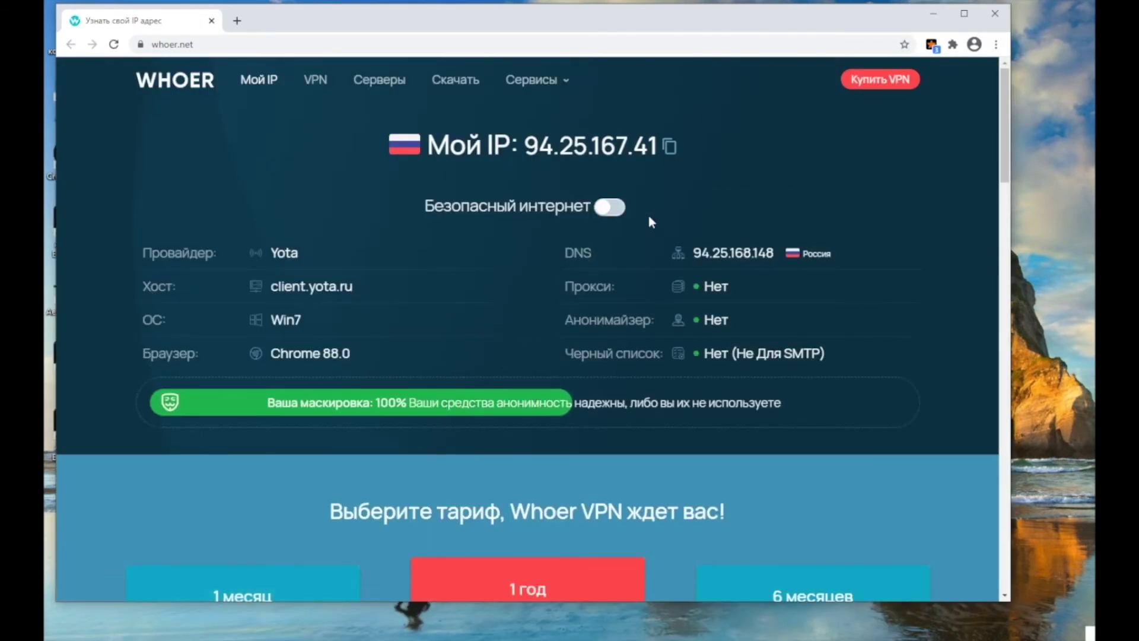
- Confirm the extension shows the profile as Started, then close the whoer.net browser window
left_click(929, 46)
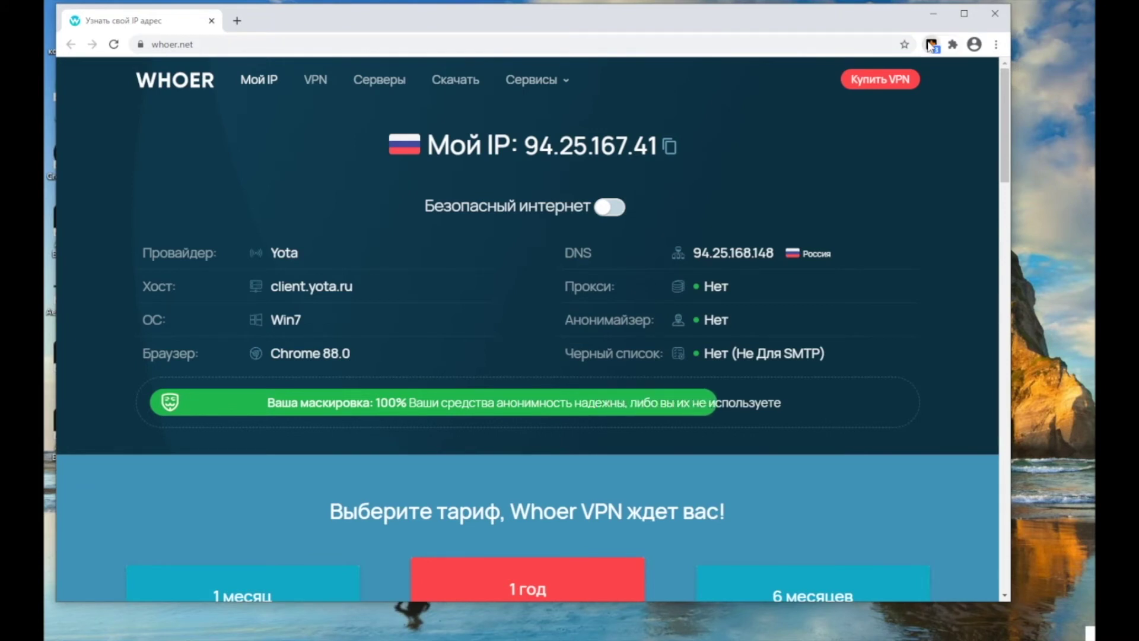
left_click_drag(844, 130, 789, 130)
left_click(882, 125)
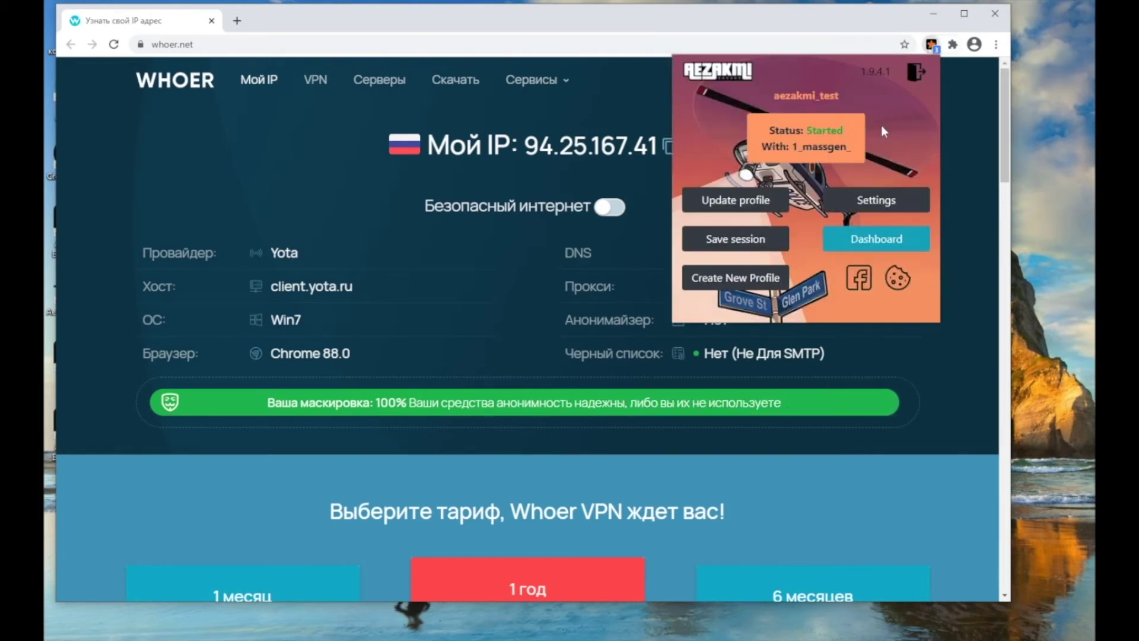
left_click(993, 12)
- Relaunch Aezakmi Browser from the desktop and open the extension's cookie upload page
double_click(70, 424)
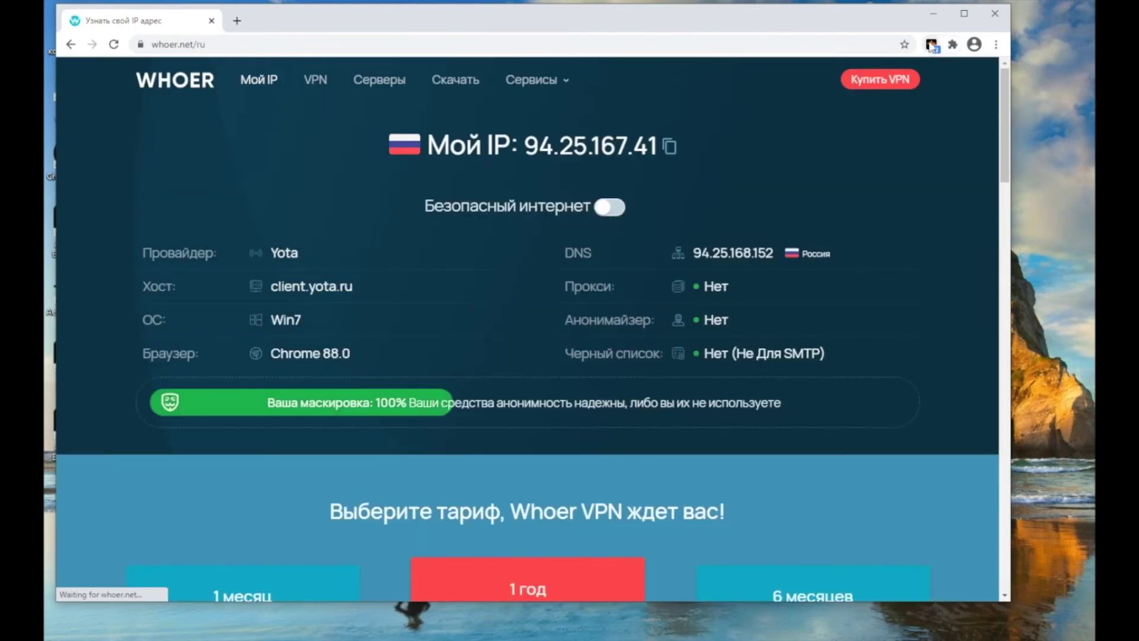
left_click(931, 45)
left_click(906, 196)
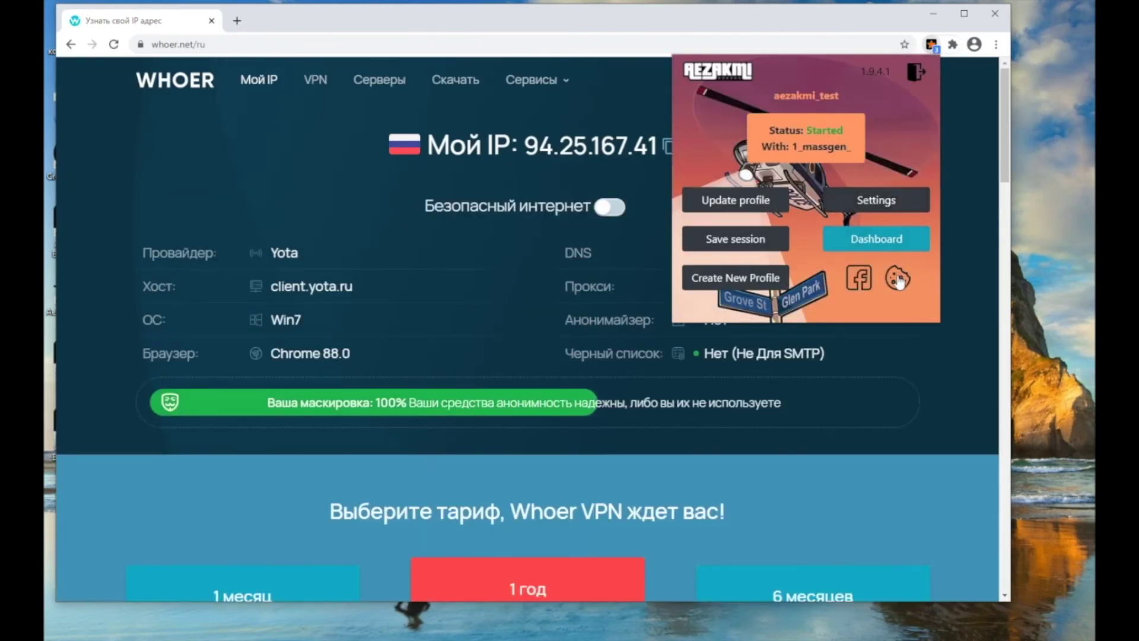
left_click(897, 277)
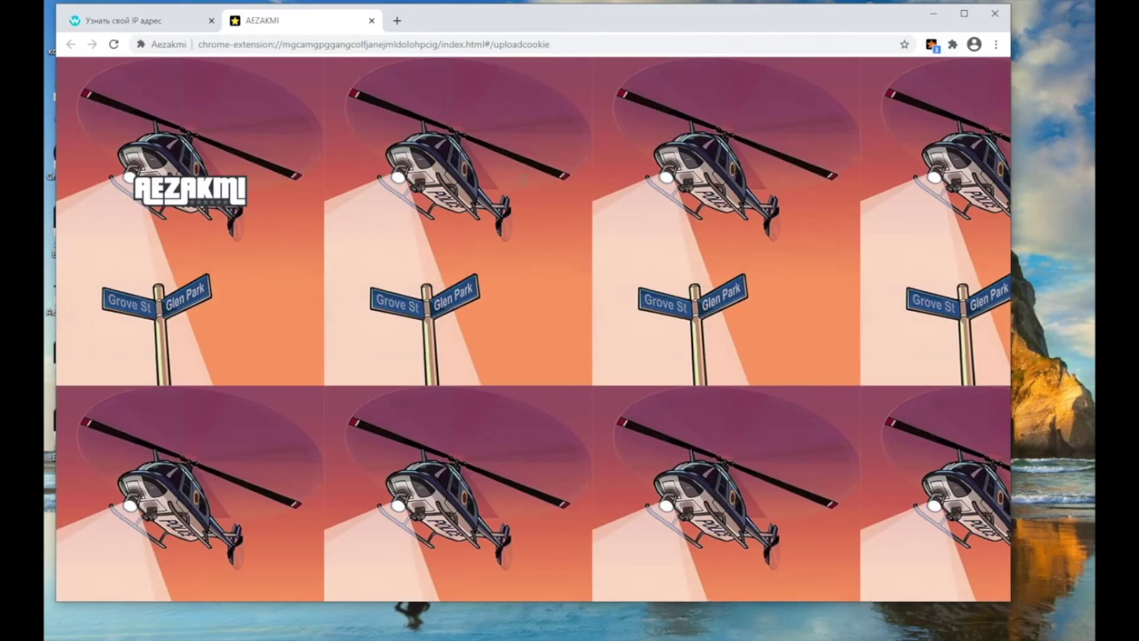
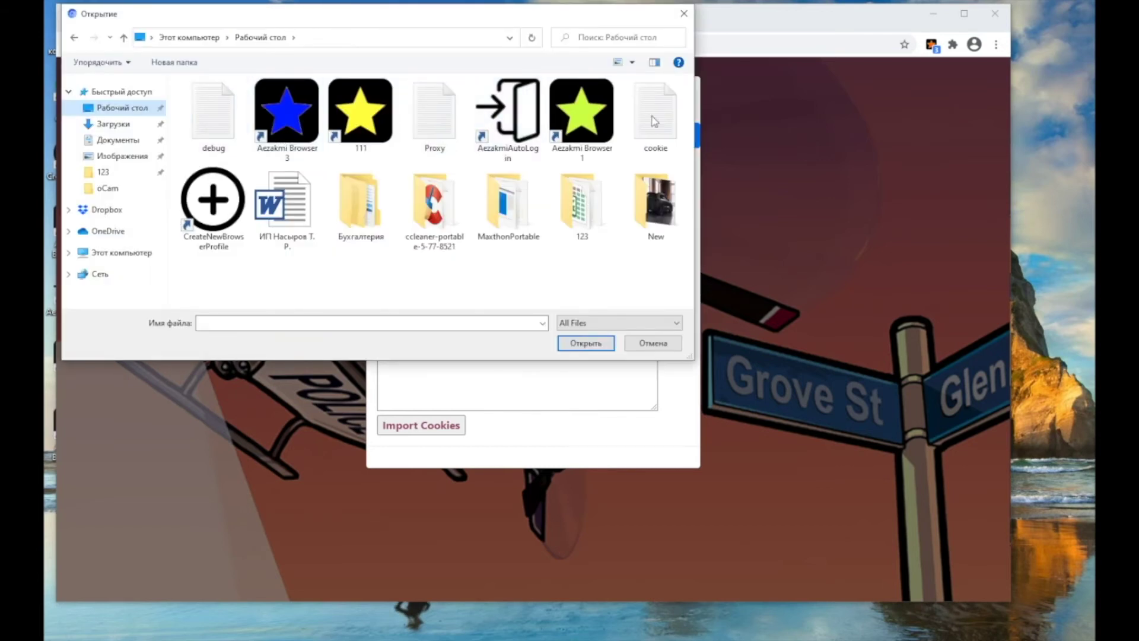
- Choose the 'cookie' file from the Desktop in the Open dialog so it uploads to the profile
double_click(666, 120)
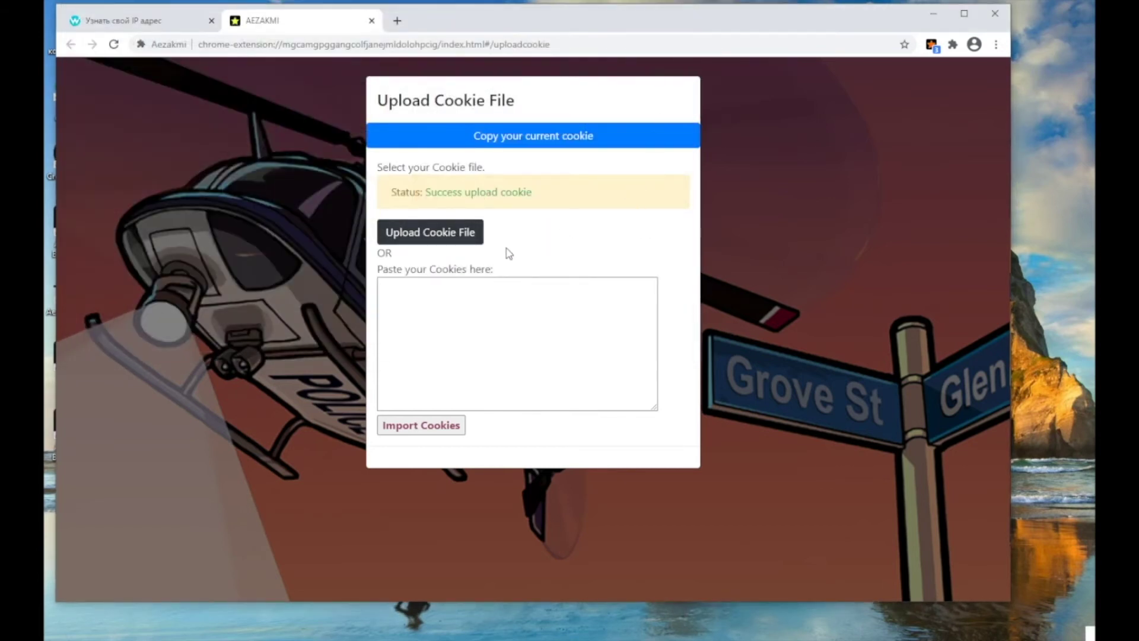
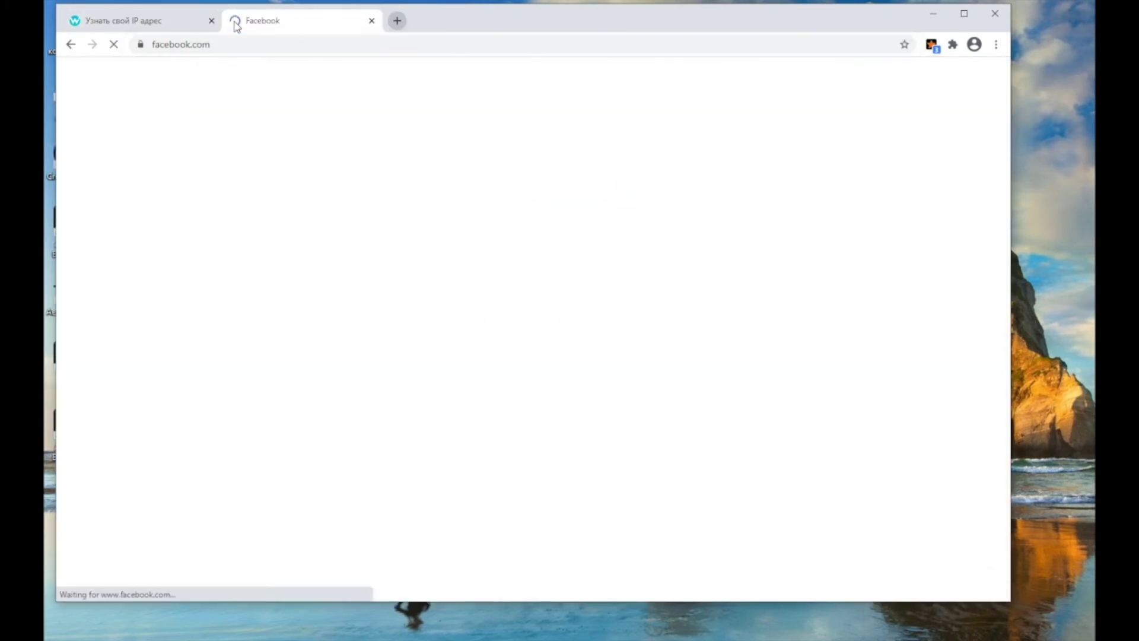
- Load Facebook, gmail.com, yandex.ru and the TikTok Ads address in separate tabs
left_click(394, 22)
type("gmail.com")
key("Return")
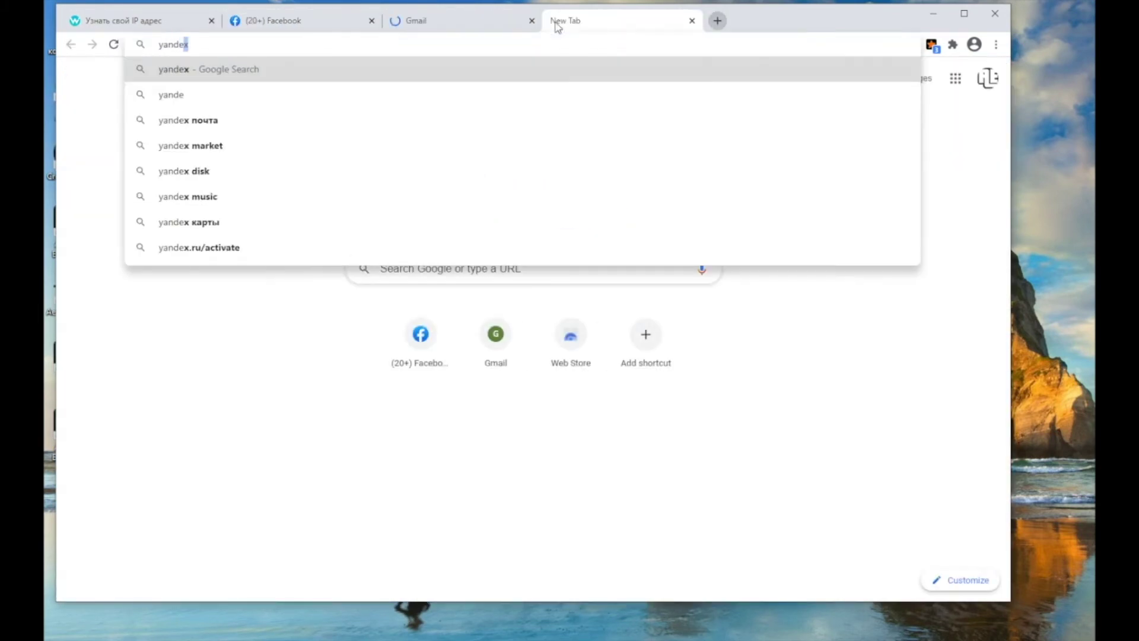
type("x.ru")
key("Return")
key("ctrl+t")
type("ads.tiktok.com/i18n/")
key("Return")
- Move Yandex Mail into its own tab, close the Yandex home page, and bring up the AEZAKMI panel
key("ctrl+2")
left_click(453, 23)
left_click(587, 20)
left_click(890, 77)
left_click(583, 20)
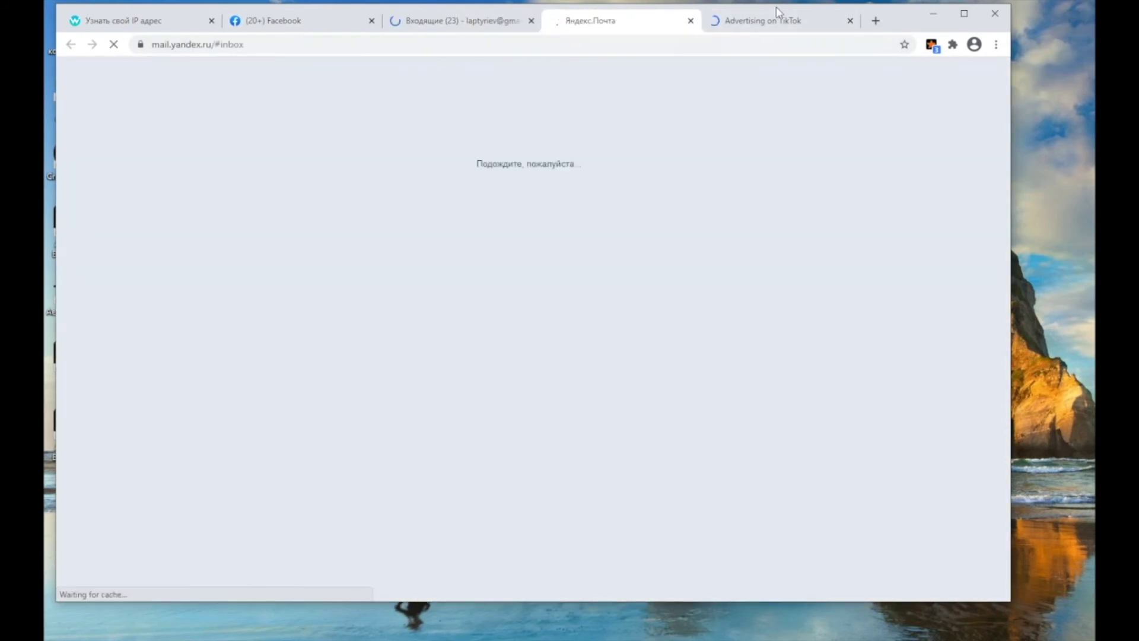
left_click(777, 13)
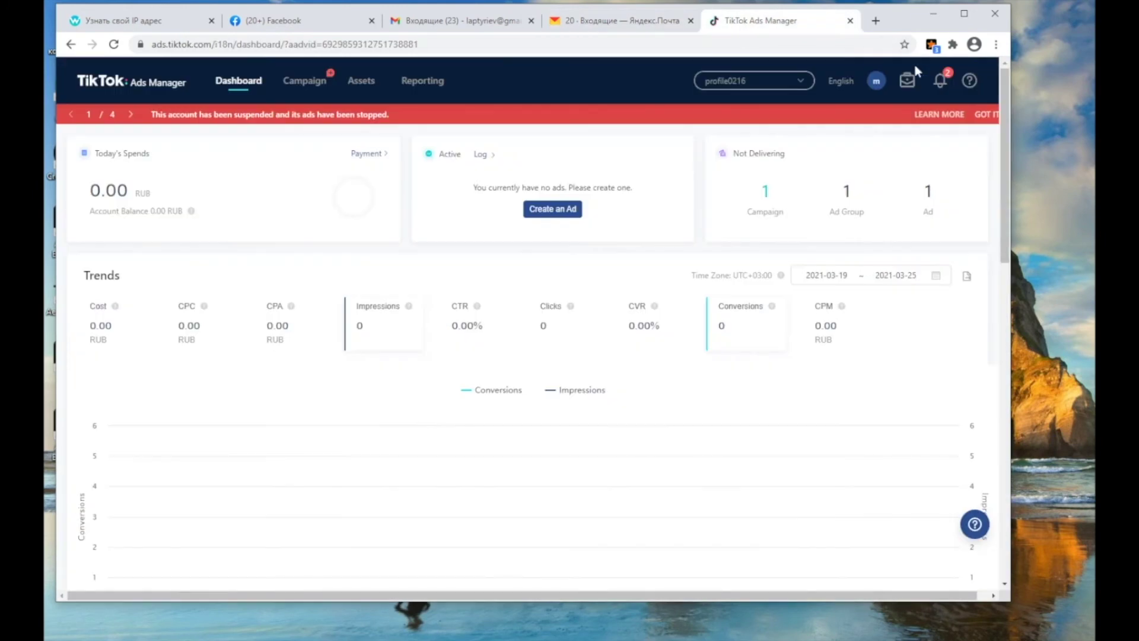
left_click(931, 44)
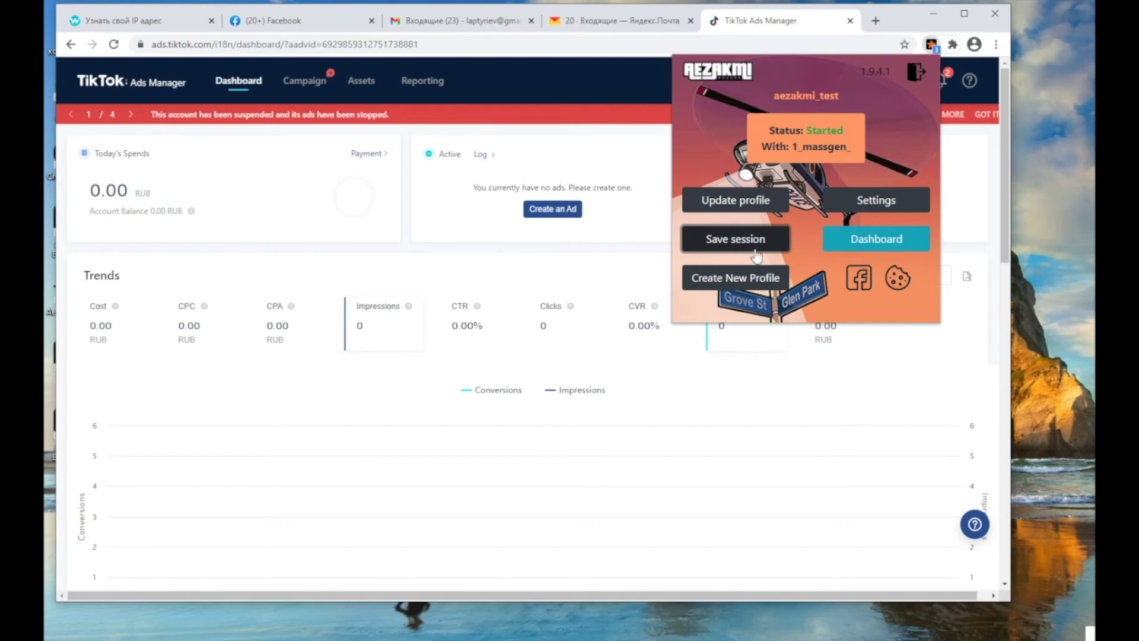
- Save the logged-in session in AEZAKMI, then close the panel and the Chrome window
left_click(757, 255)
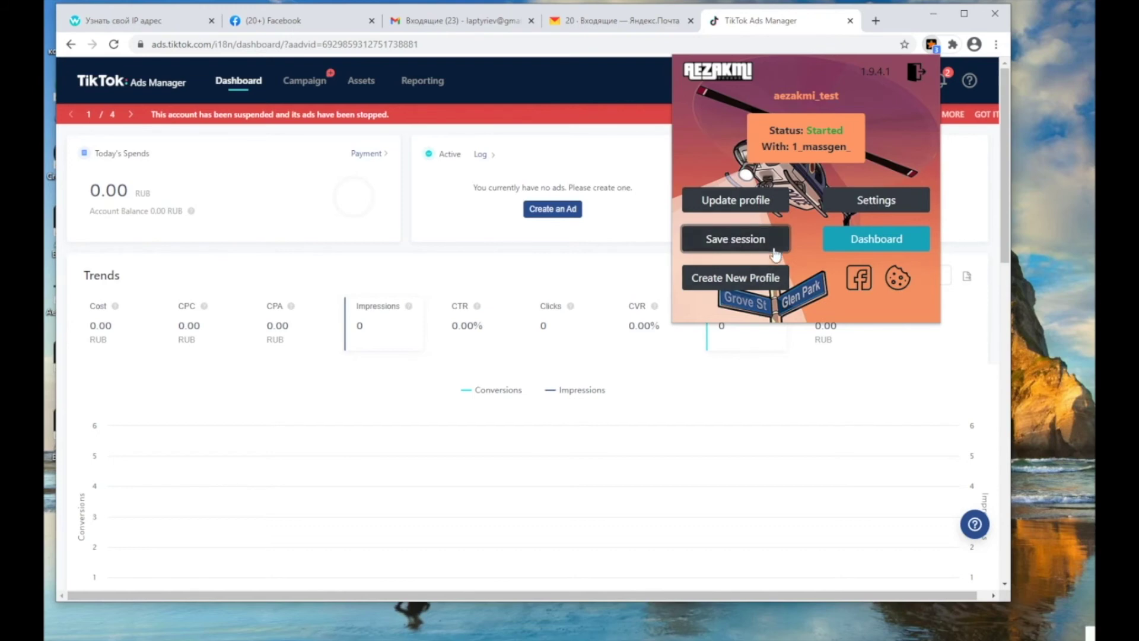
left_click(1002, 22)
left_click(1003, 19)
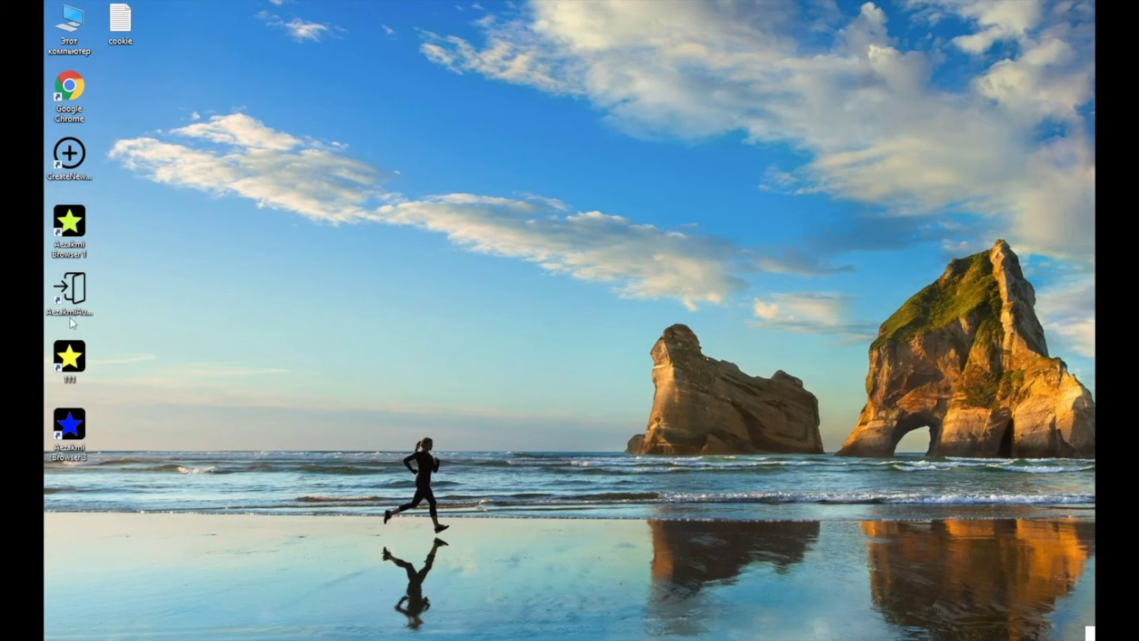
- Create and launch the Aezakmi Browser 4 profile, then start it with the 1_massgen_ profile
double_click(89, 151)
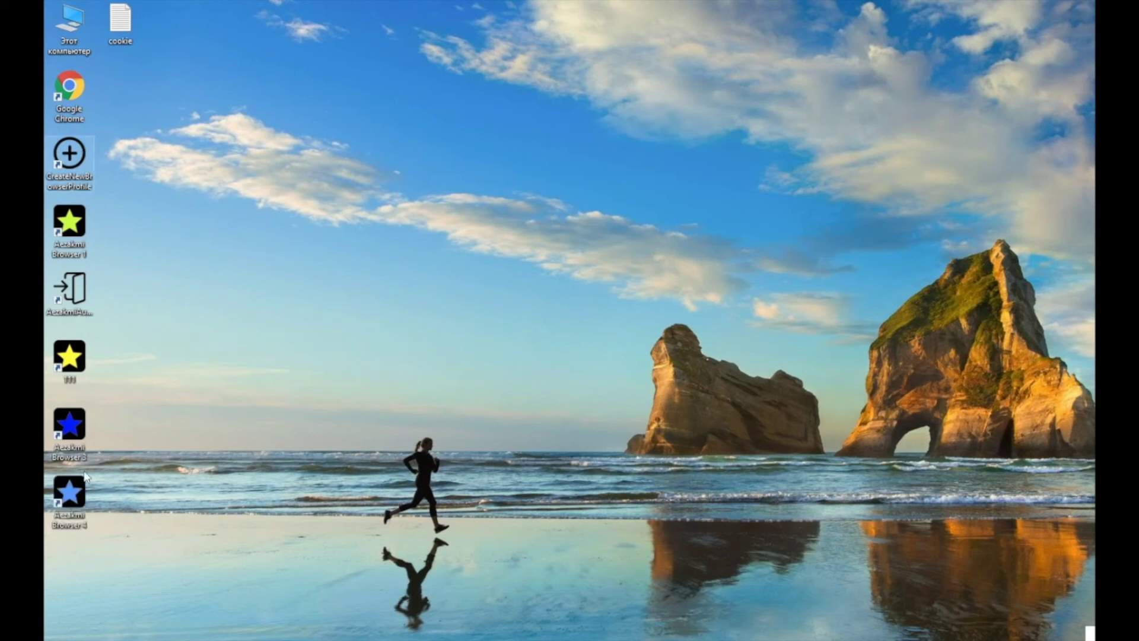
double_click(59, 501)
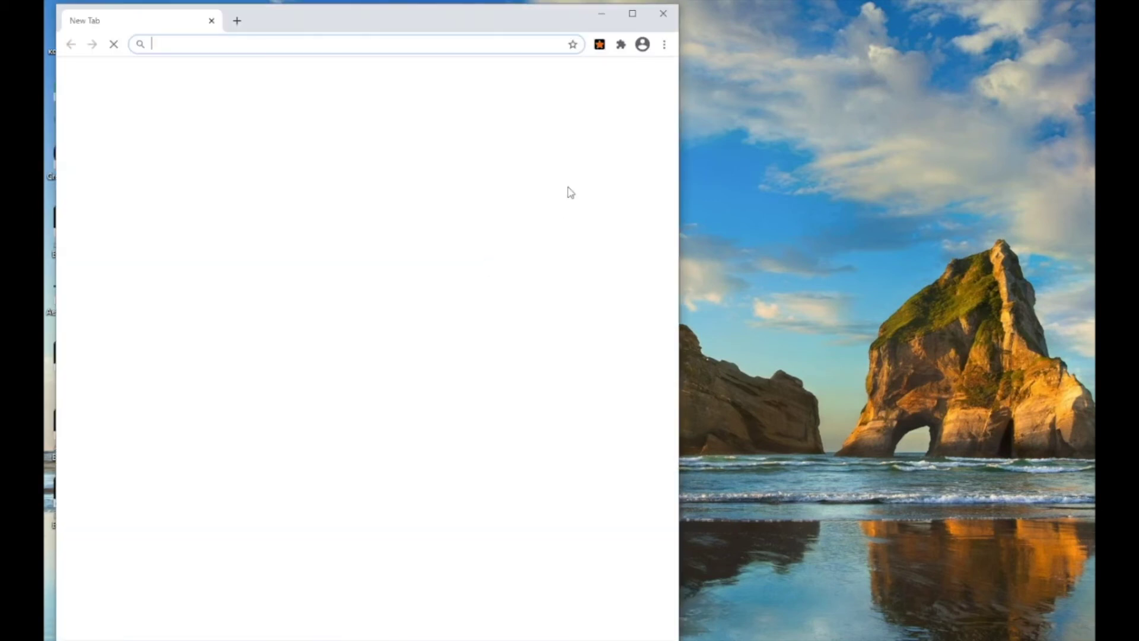
left_click(600, 44)
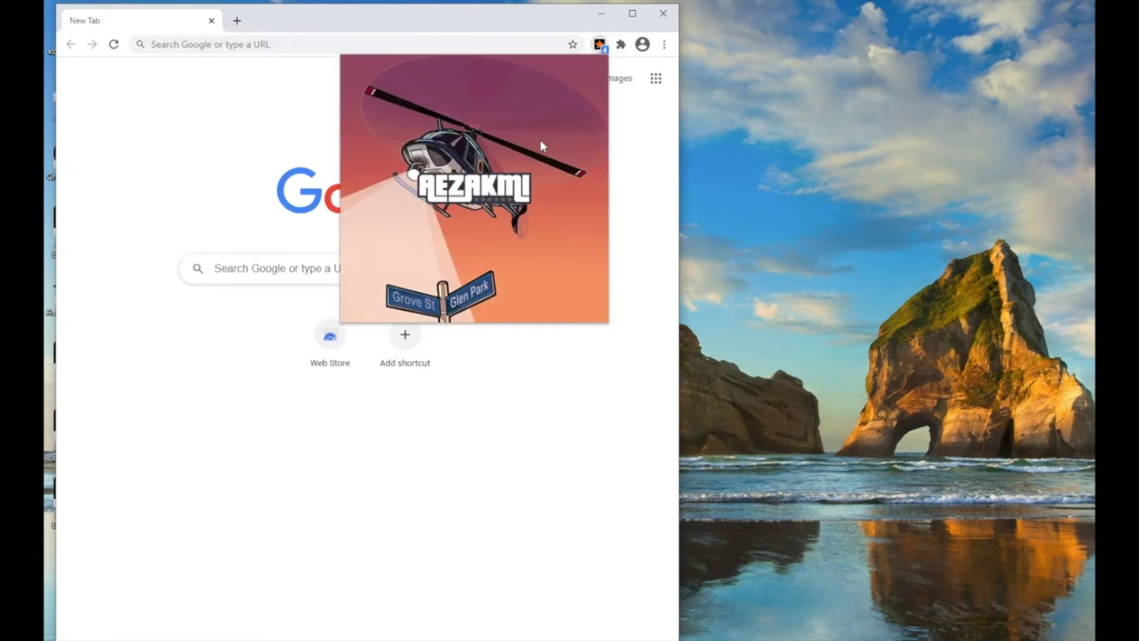
left_click(486, 172)
left_click(380, 248)
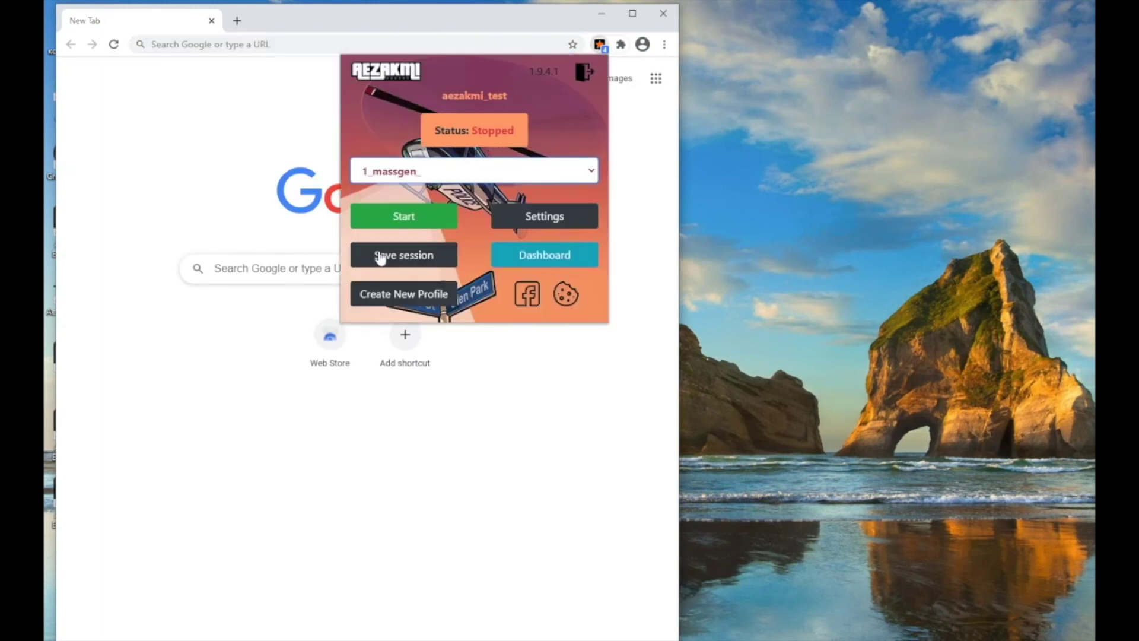
left_click(398, 217)
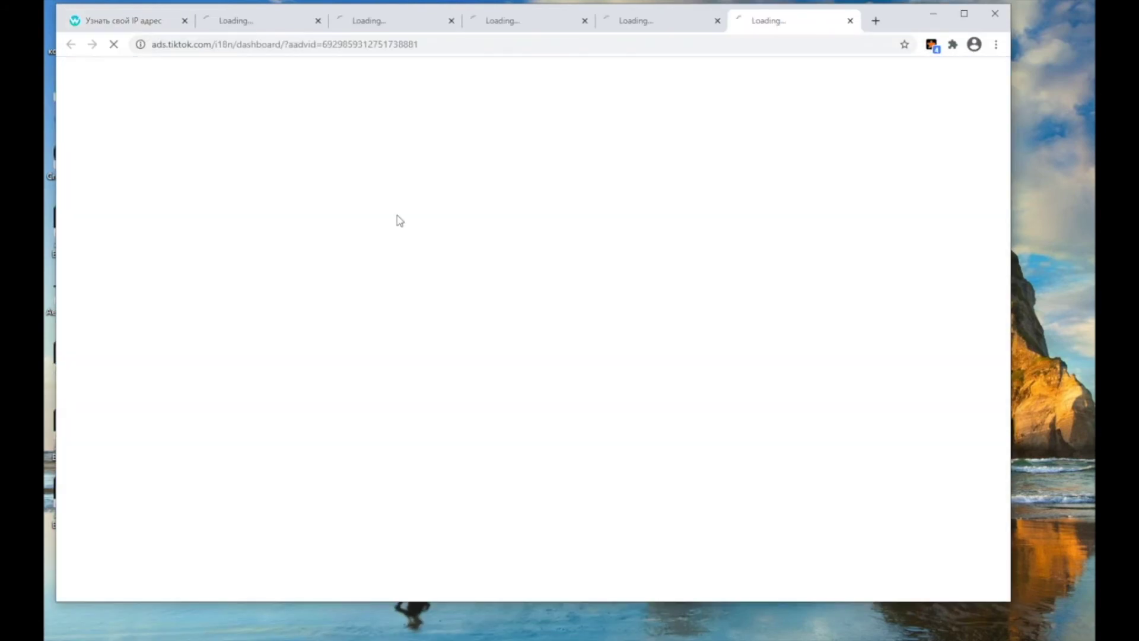
- Confirm the Facebook, Yandex Mail and TikTok Ads tabs are logged in, then open AEZAKMI's cookie upload page
left_click(257, 27)
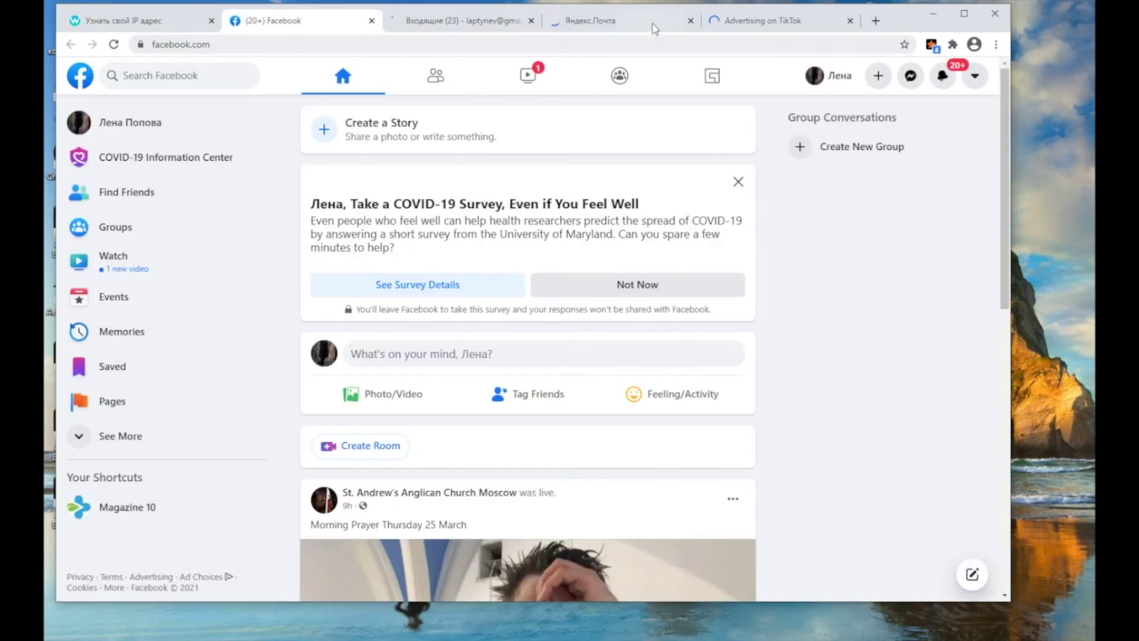
left_click(655, 24)
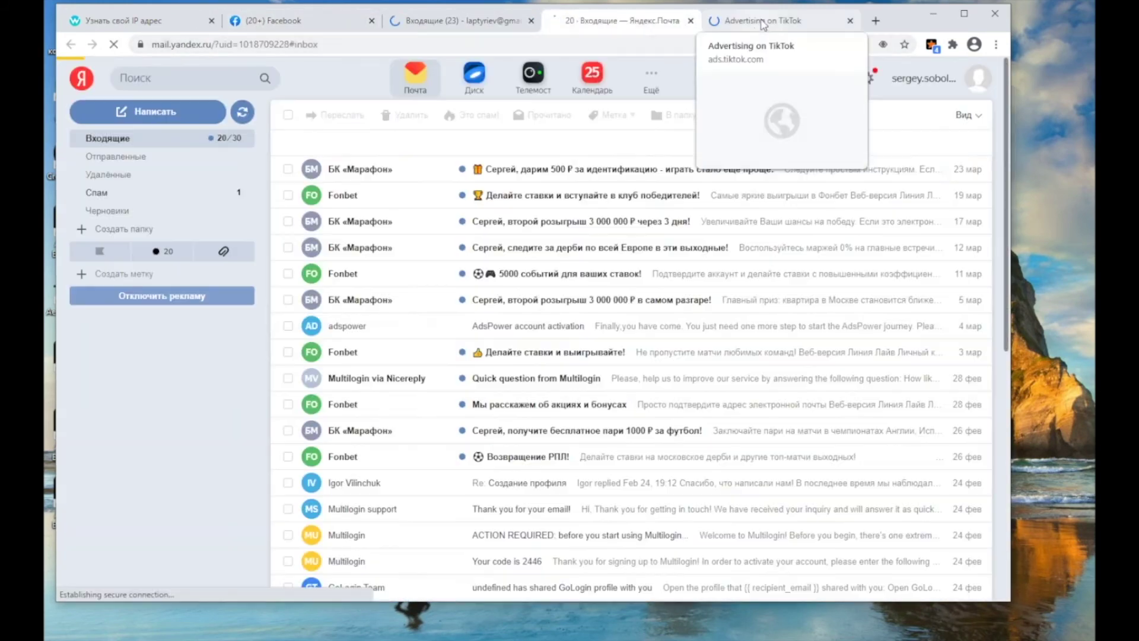
left_click(764, 21)
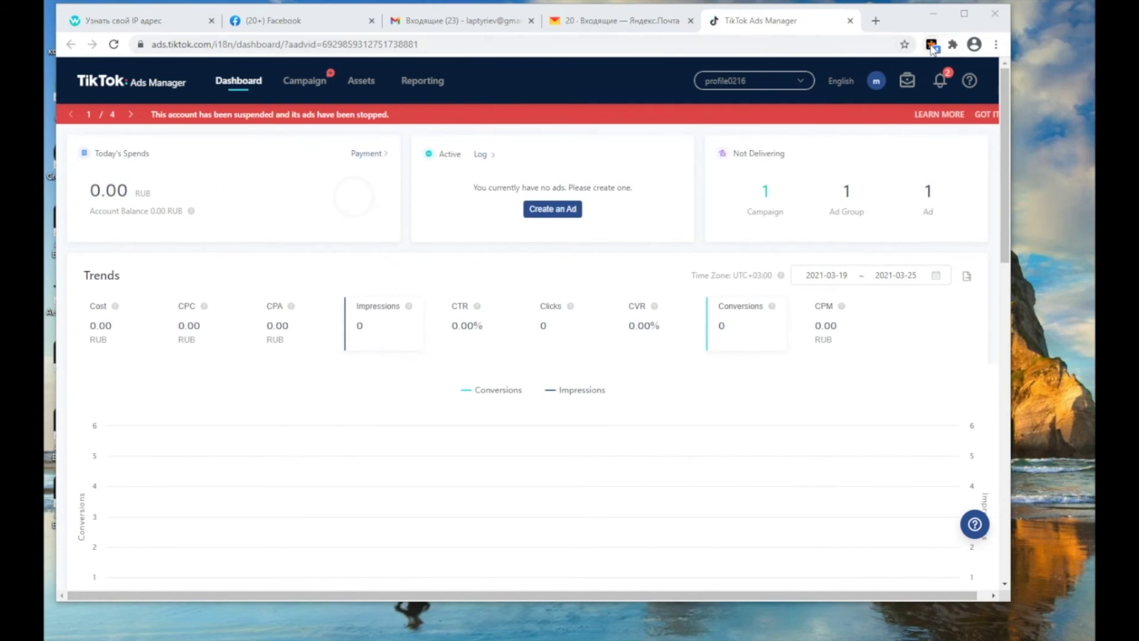
left_click(932, 46)
left_click(910, 278)
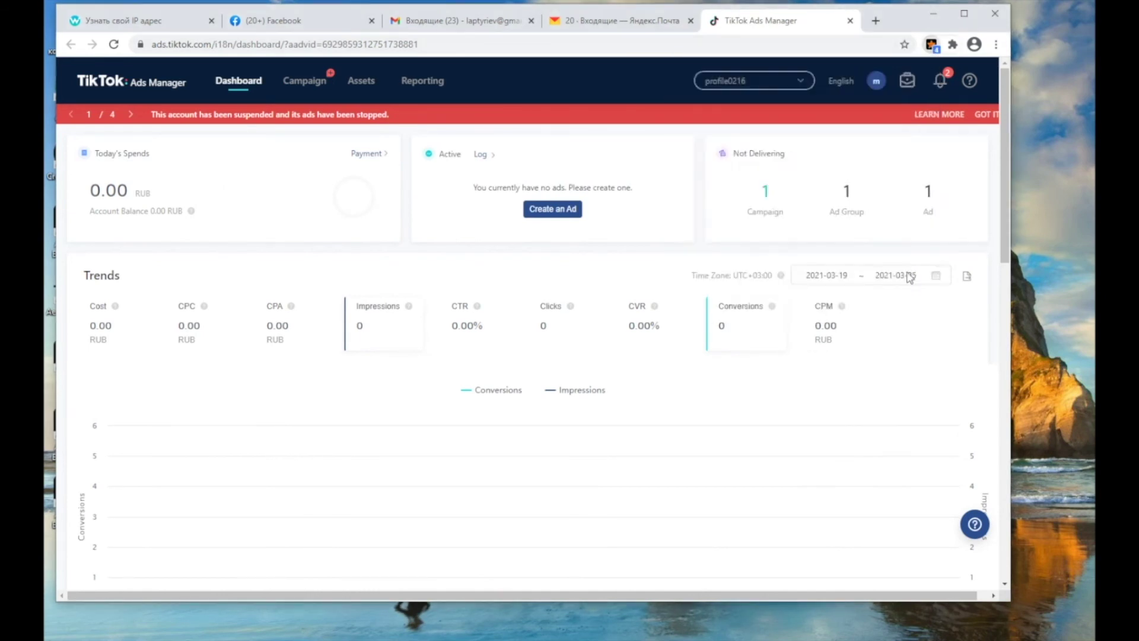
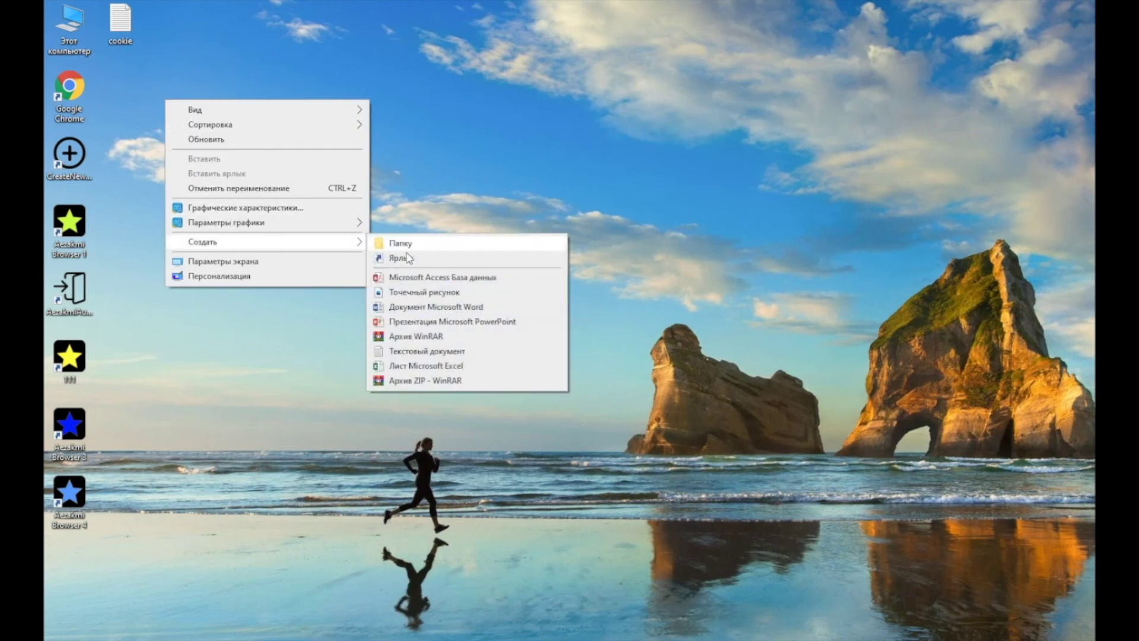
- Add a blank text document to the desktop and name it newcookie
left_click(403, 351)
type("newco")
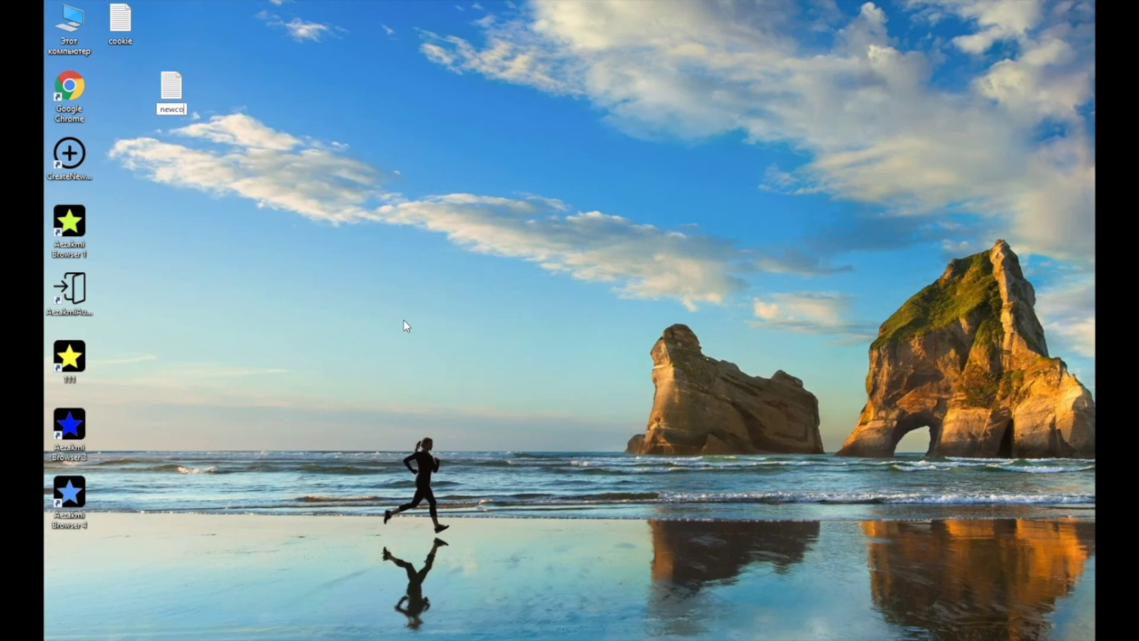
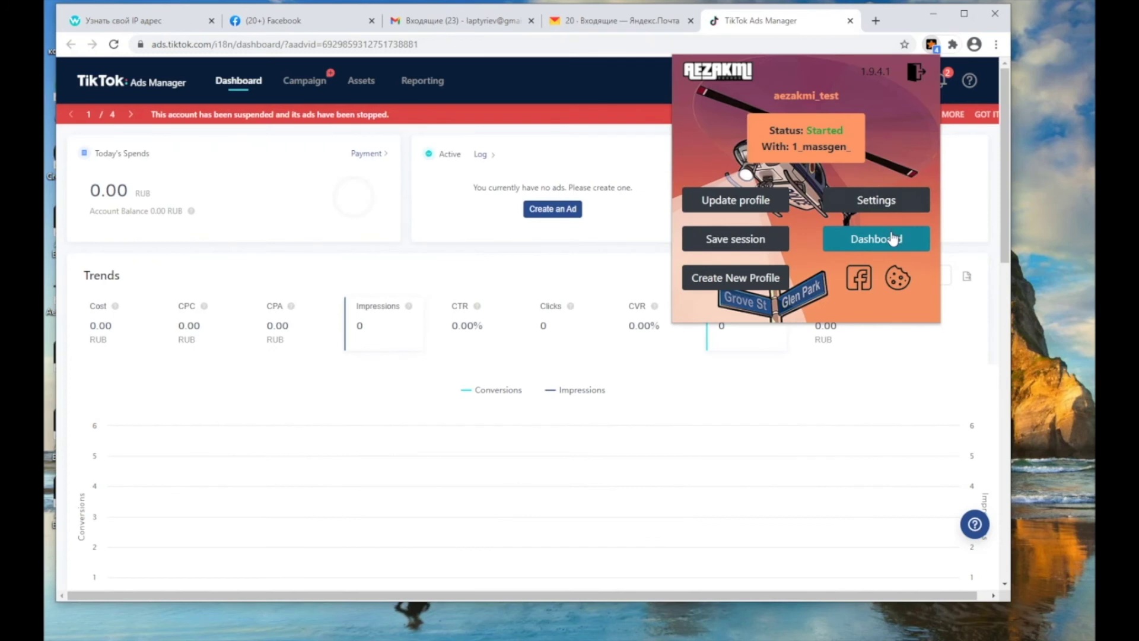
- Send the 1_massgen_ fingerprint to a recipient user name; it fails with a user-not-found error
left_click(887, 237)
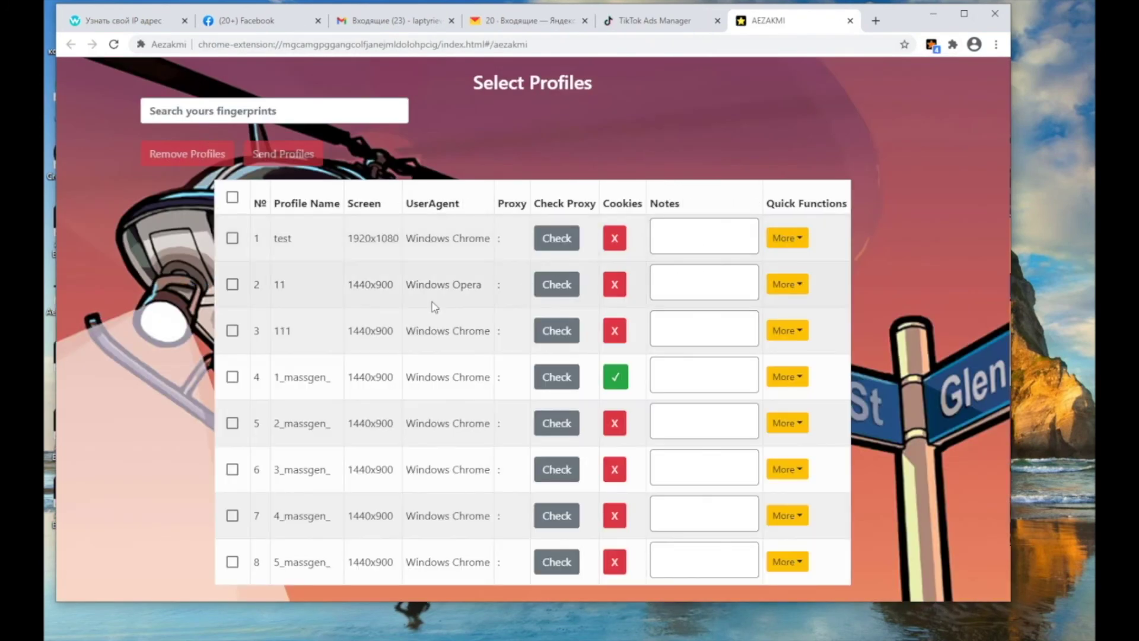
left_click(793, 374)
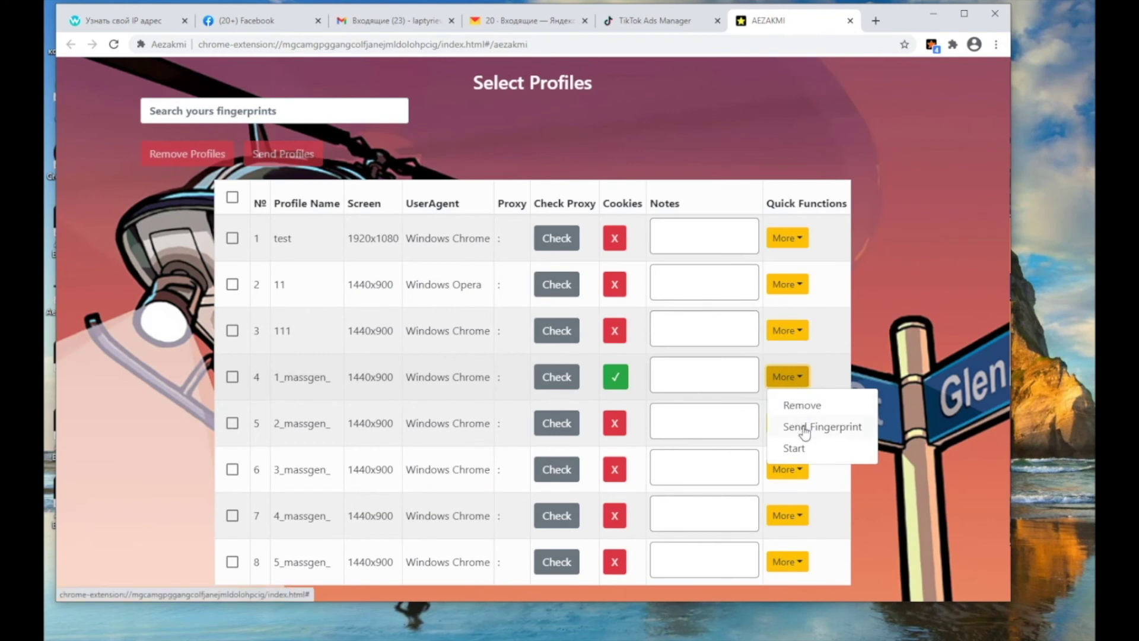
left_click(805, 426)
left_click(514, 350)
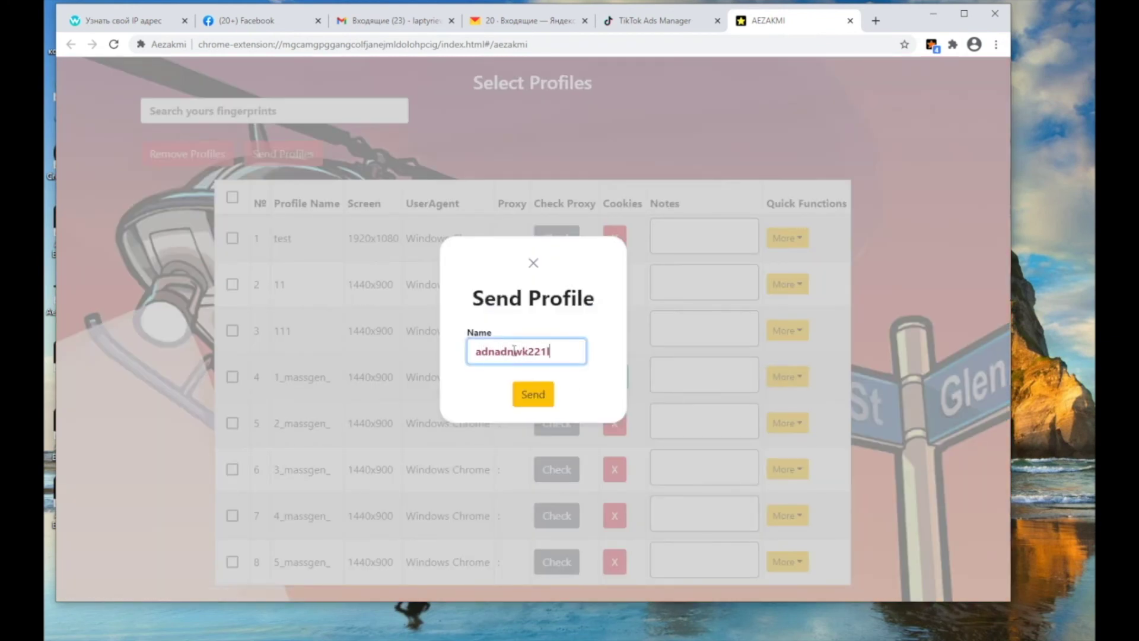
type("adnadnwk221ld;ada2")
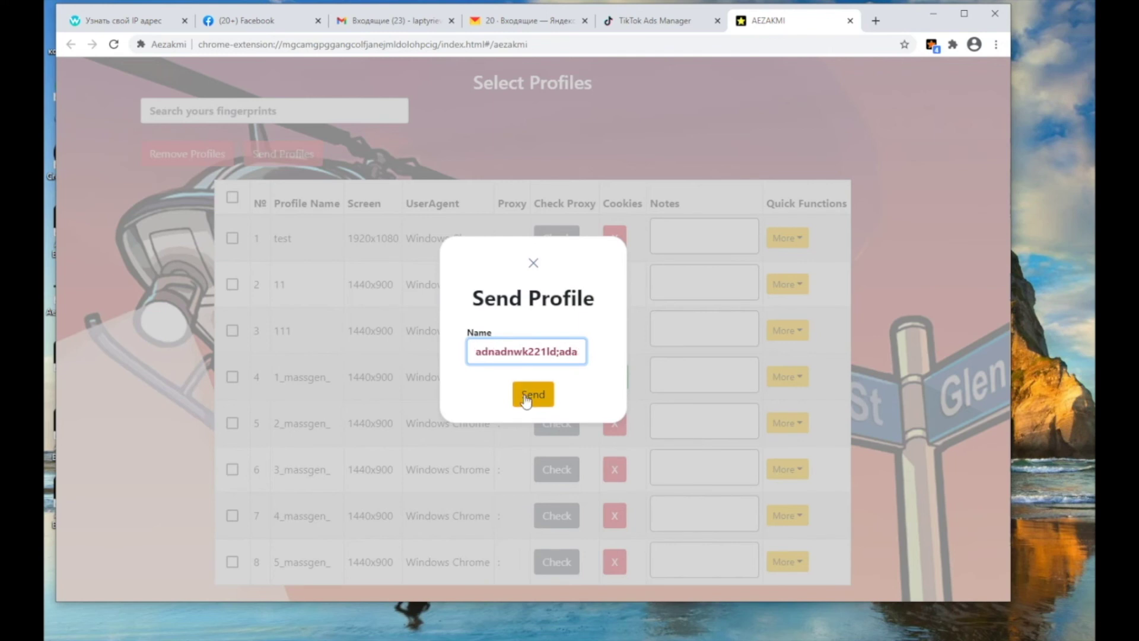
left_click(522, 397)
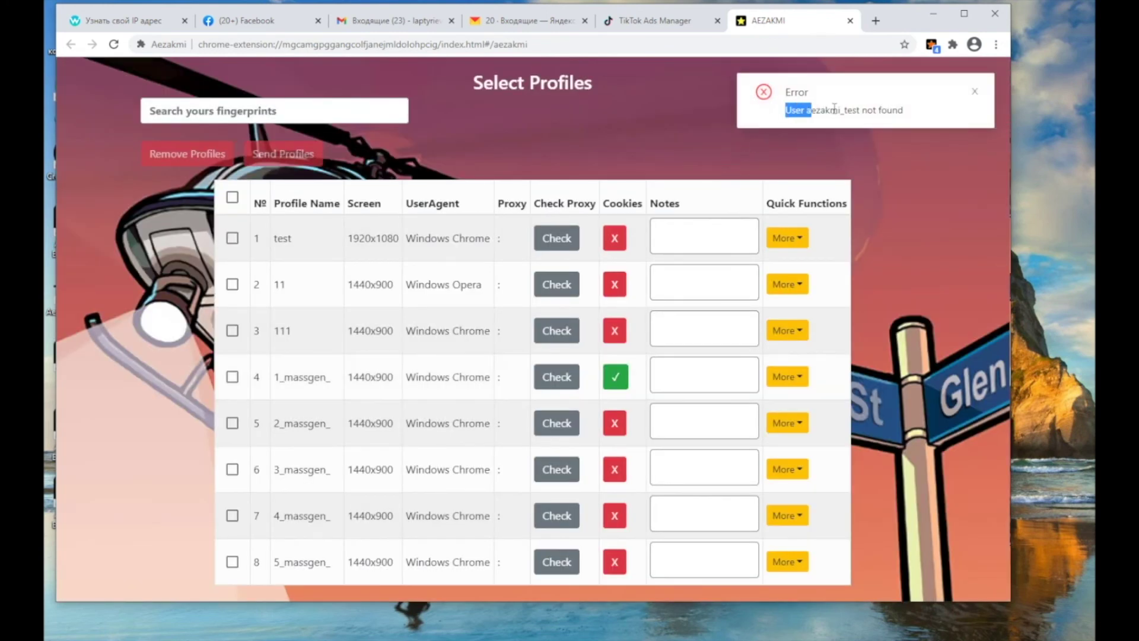
- Resend the 1_massgen_ fingerprint to a different recipient user name
left_click_drag(835, 108, 921, 112)
left_click(907, 199)
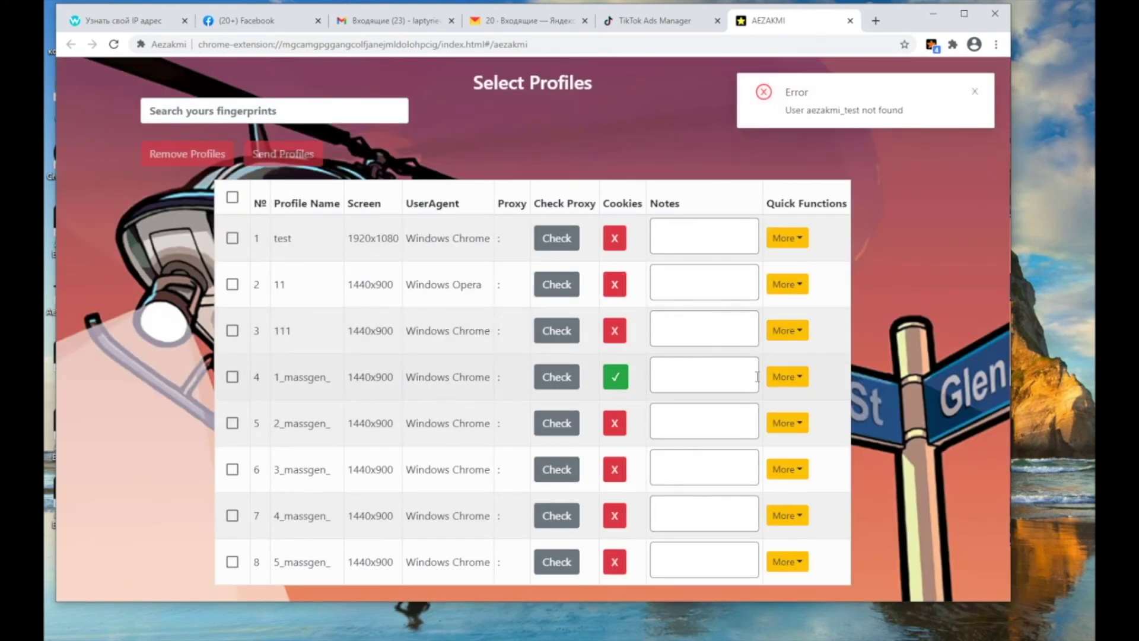
left_click(787, 377)
left_click(815, 423)
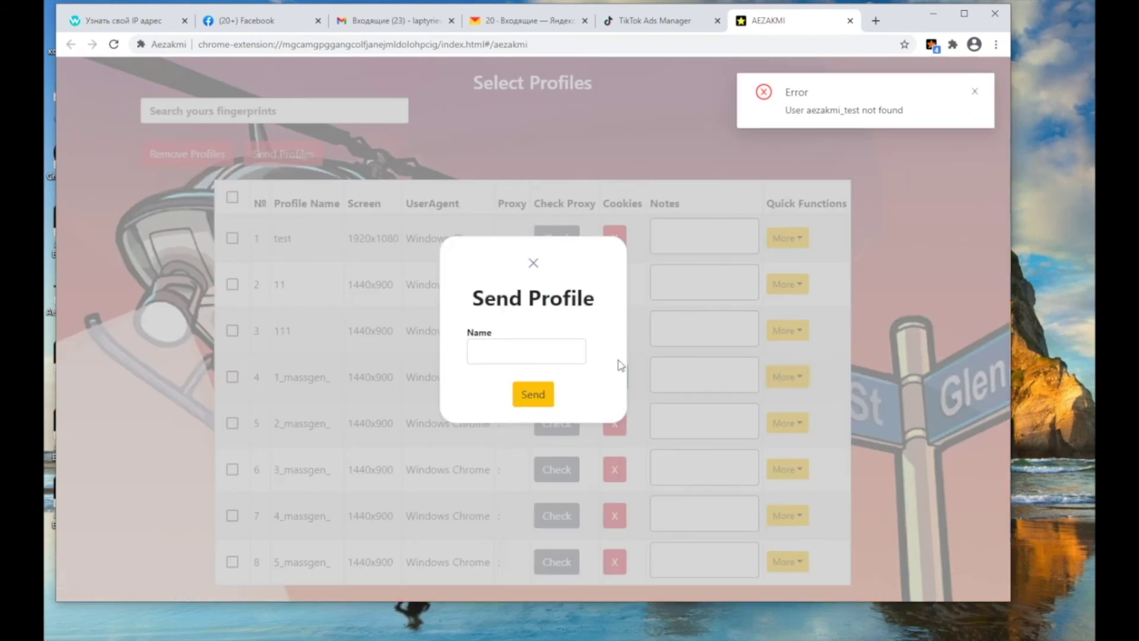
left_click(495, 344)
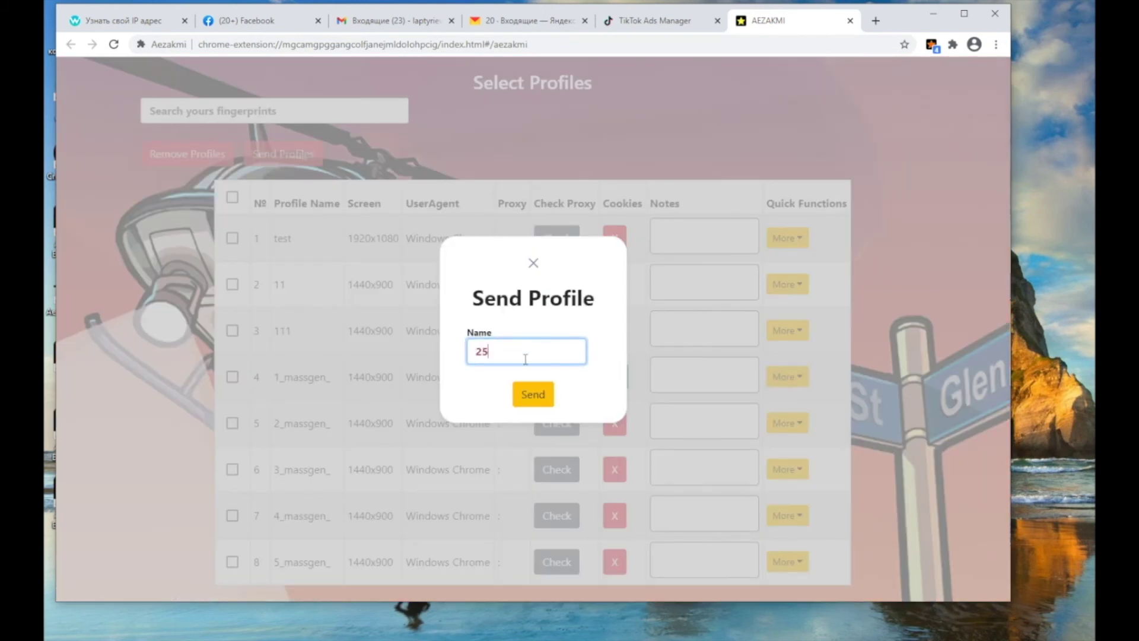
left_click(532, 400)
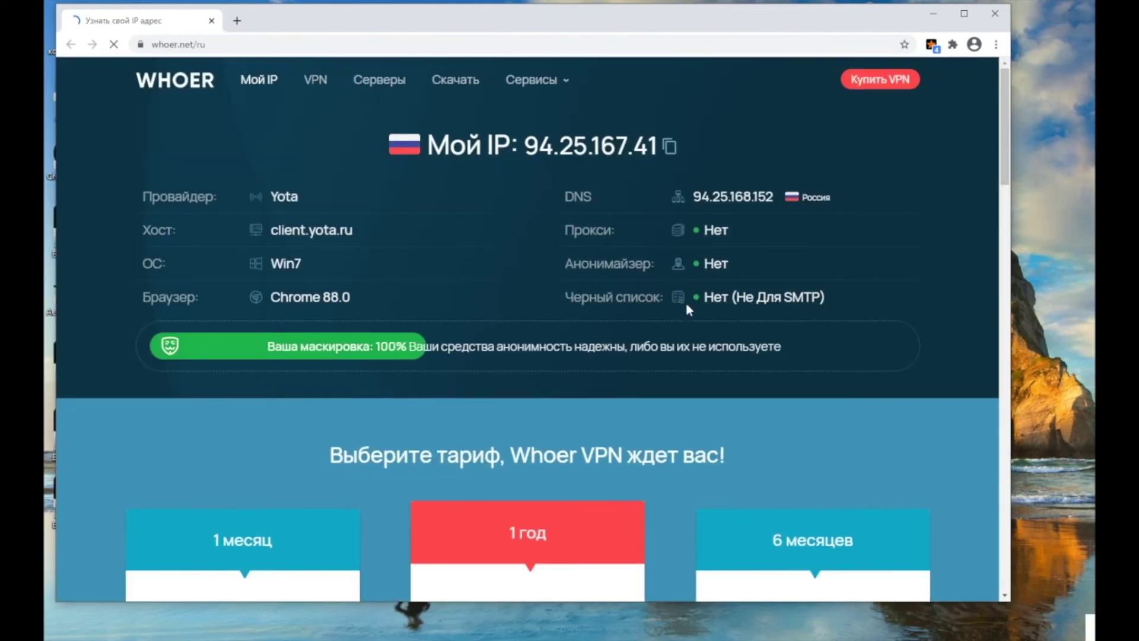
left_click(930, 46)
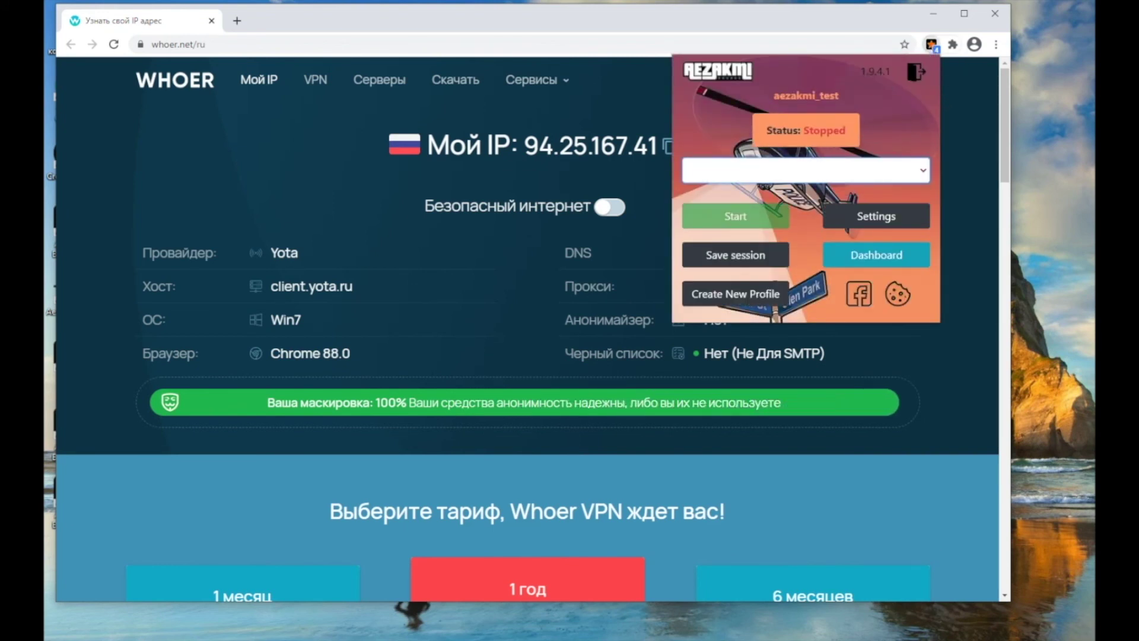
- Mark all profiles except 3_massgen_ and 4_massgen_, and remove the other five
left_click(893, 263)
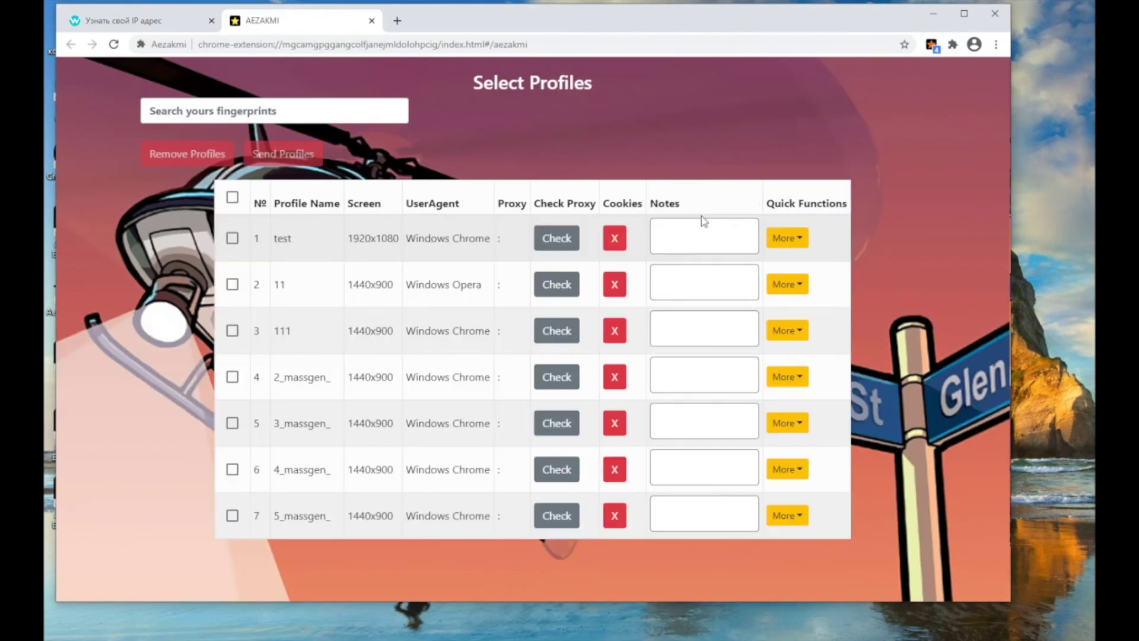
left_click(231, 199)
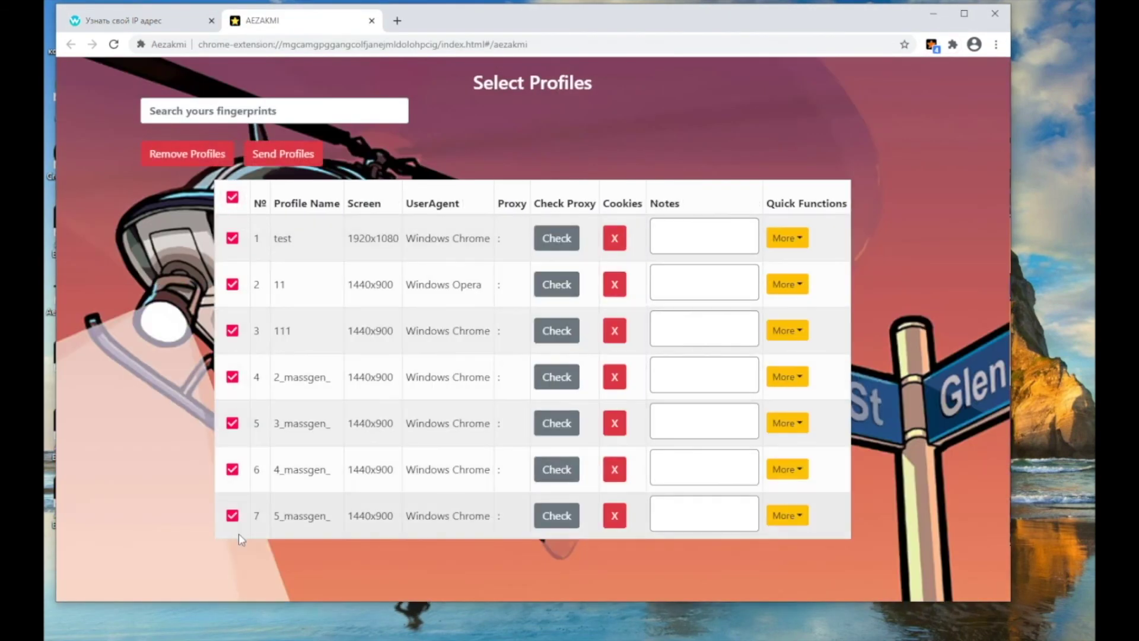
left_click(232, 238)
left_click(232, 284)
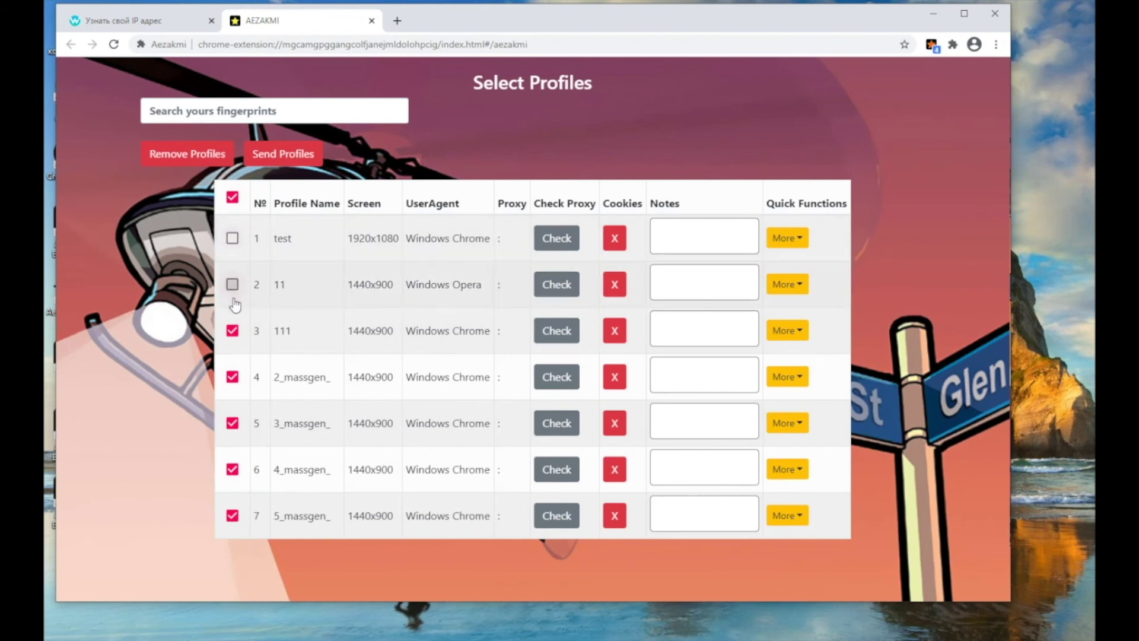
left_click(232, 238)
left_click(232, 285)
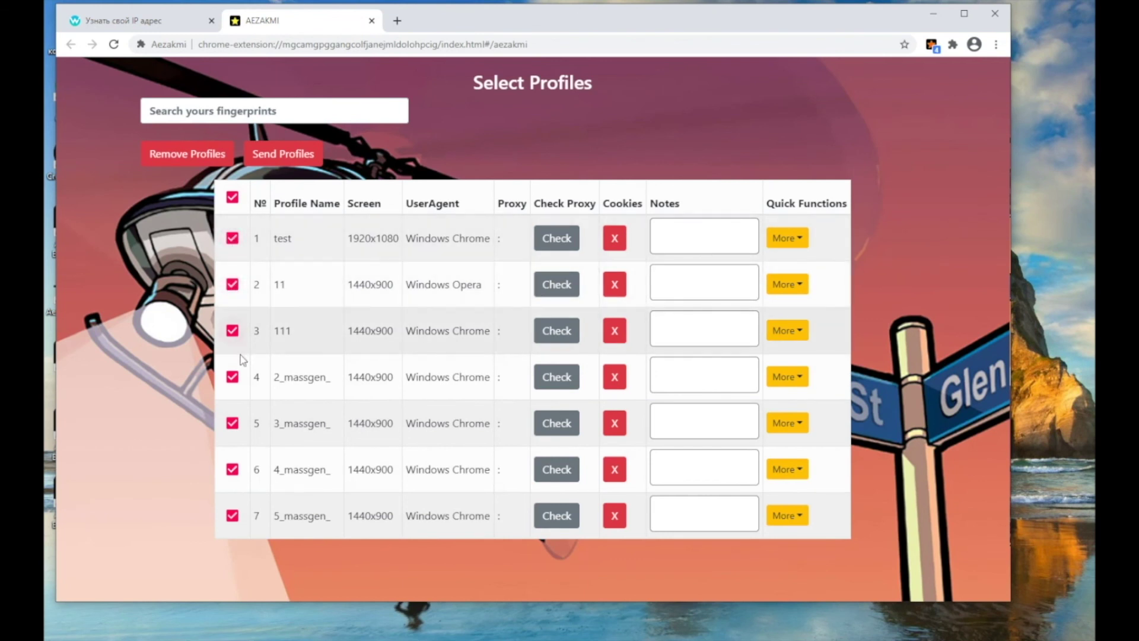
left_click(232, 423)
left_click(233, 470)
left_click(198, 155)
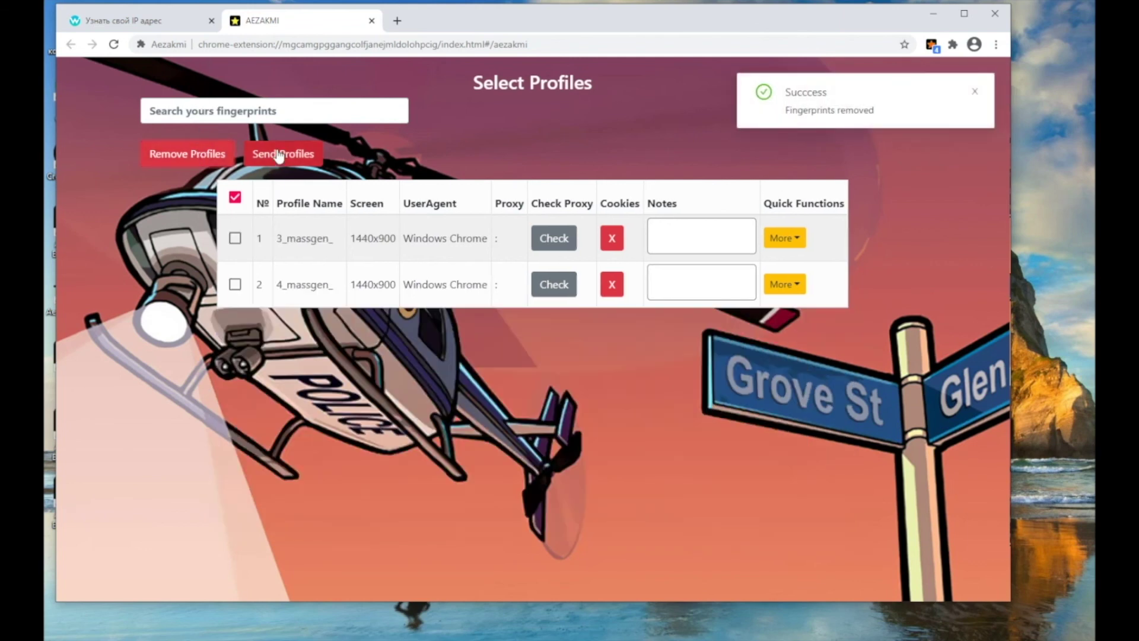
left_click(932, 45)
left_click(772, 170)
- Launch the selected profile and go to the AEZAKMI account dashboard
left_click(758, 219)
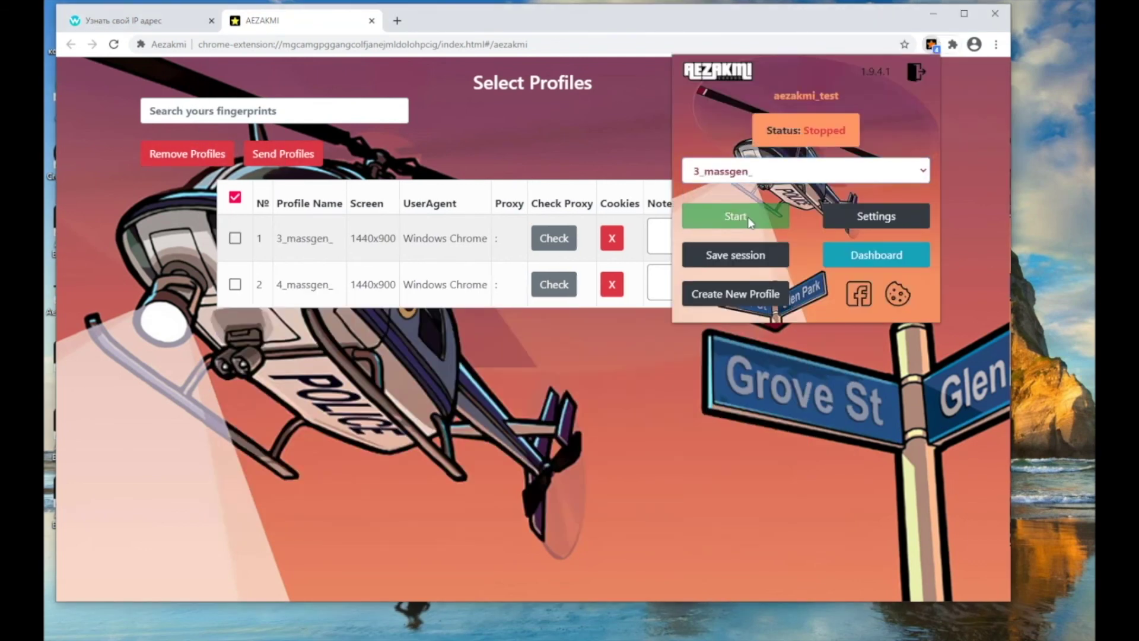
left_click(751, 218)
left_click(932, 44)
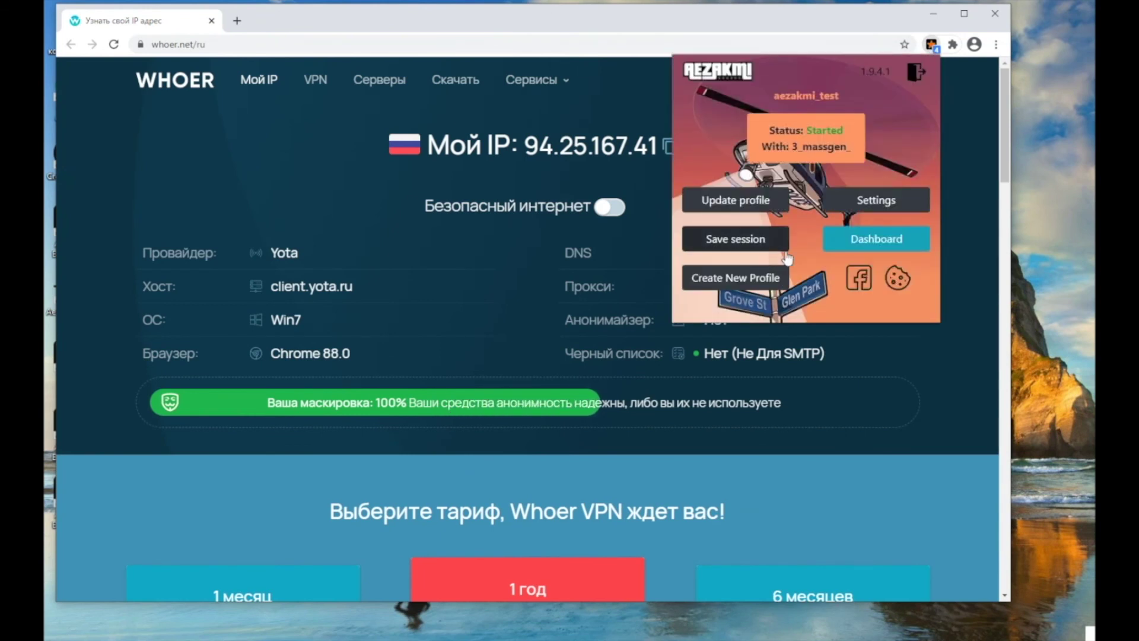
left_click(875, 237)
left_click(931, 45)
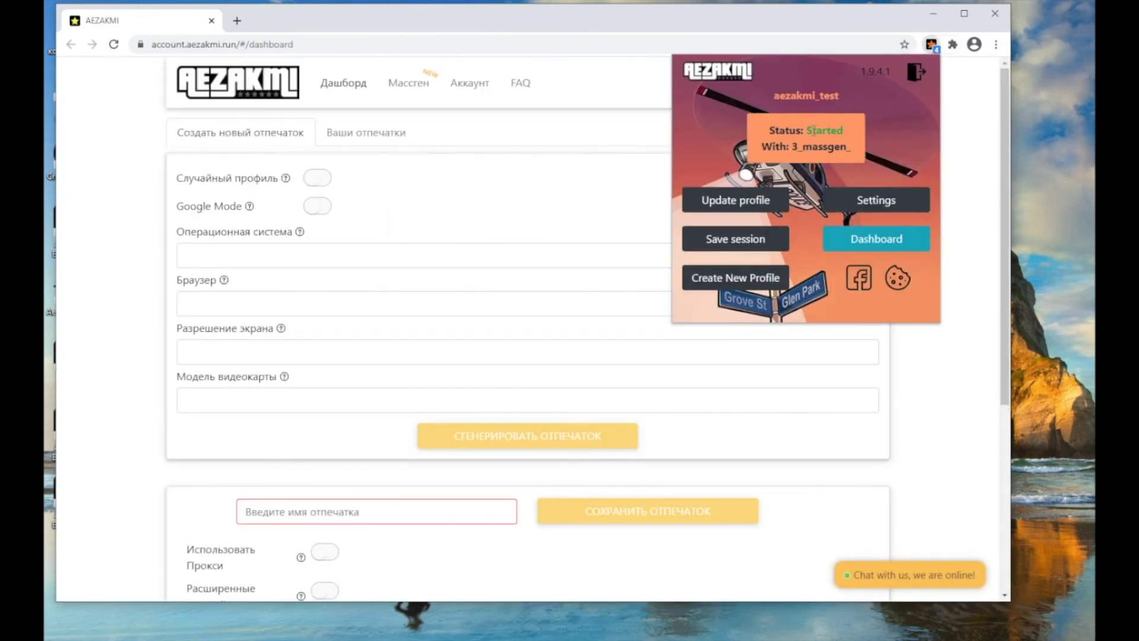
- Load the 1.3_massgen_ fingerprint from the saved fingerprints list for editing
left_click(363, 133)
left_click(346, 190)
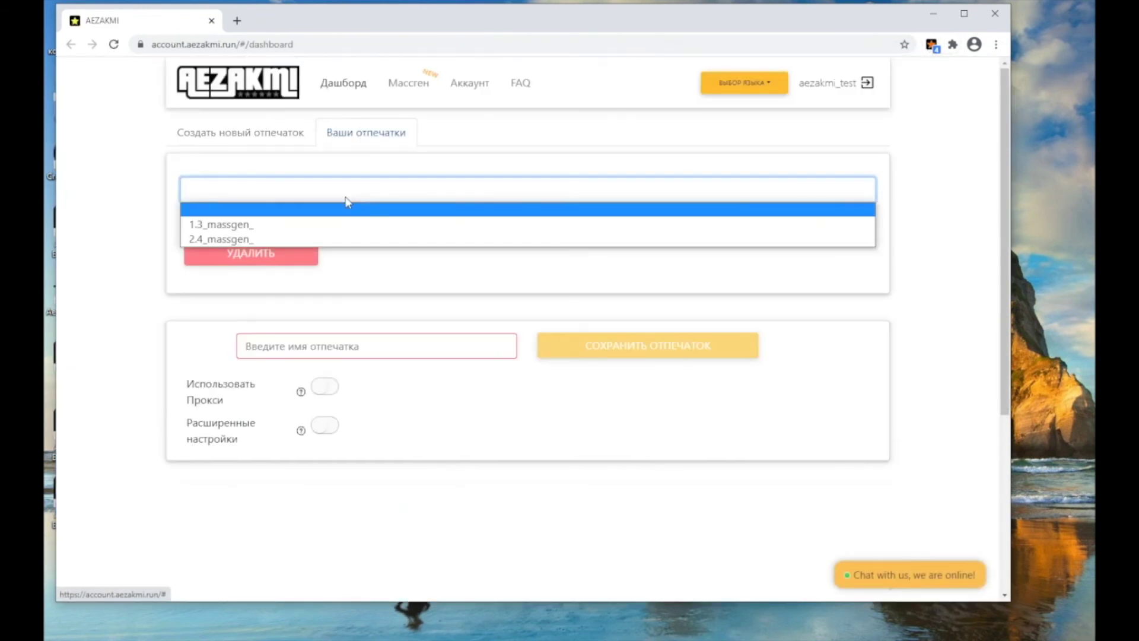
left_click(255, 240)
left_click(240, 219)
- Turn on advanced settings and set the display screen width to 1100
left_click(326, 426)
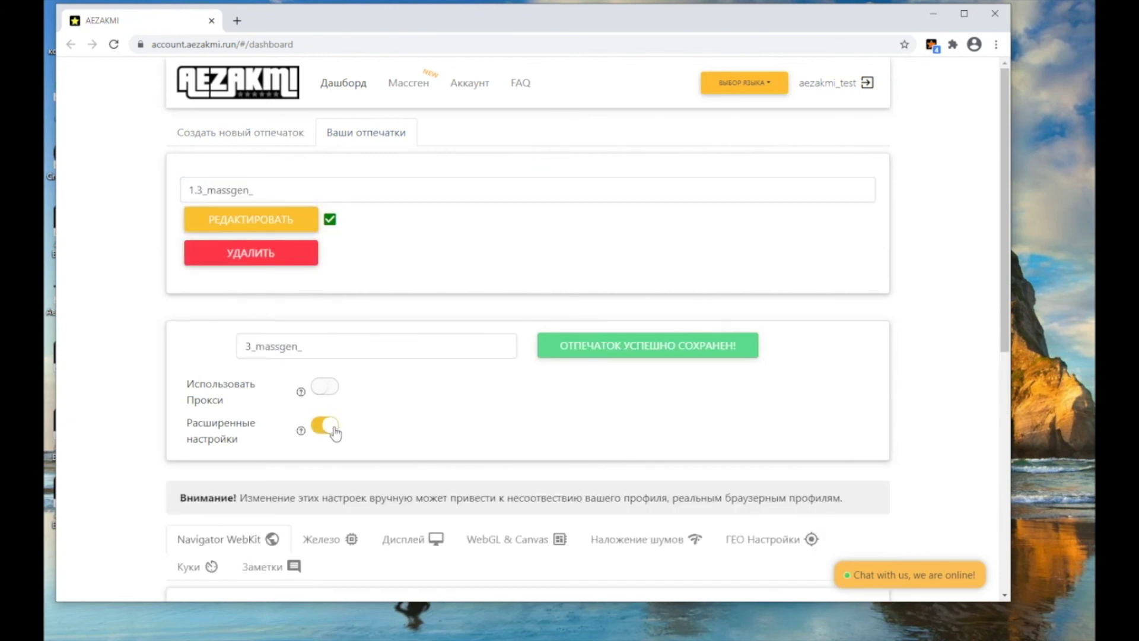
scroll(332, 356, "down", 5)
left_click(410, 158)
left_click_drag(209, 325, 191, 326)
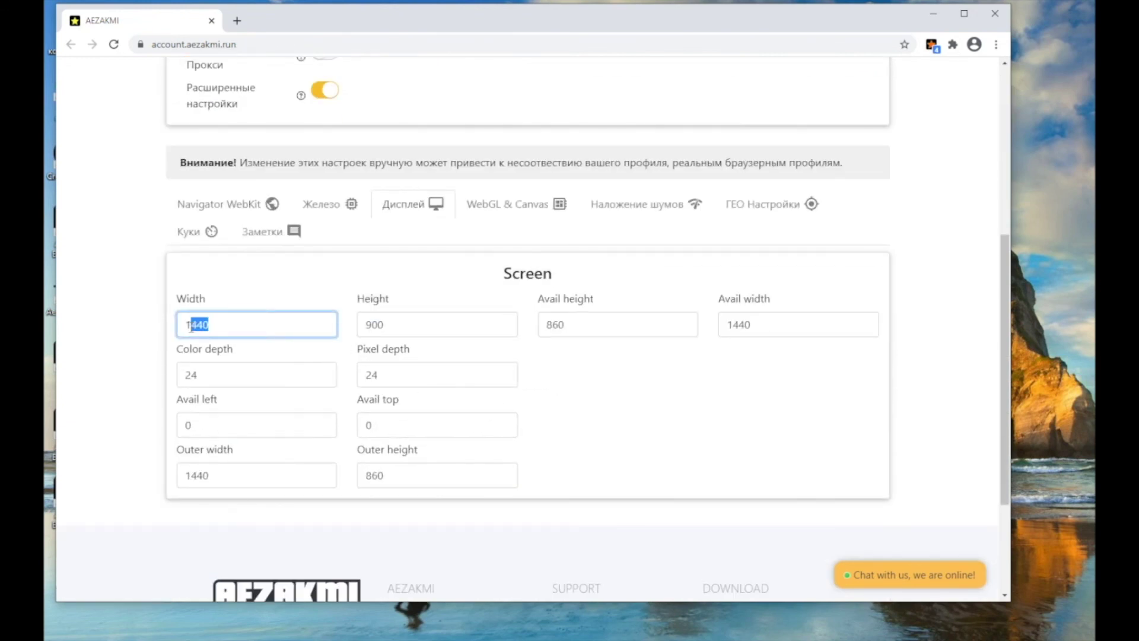
type("100")
key("Tab")
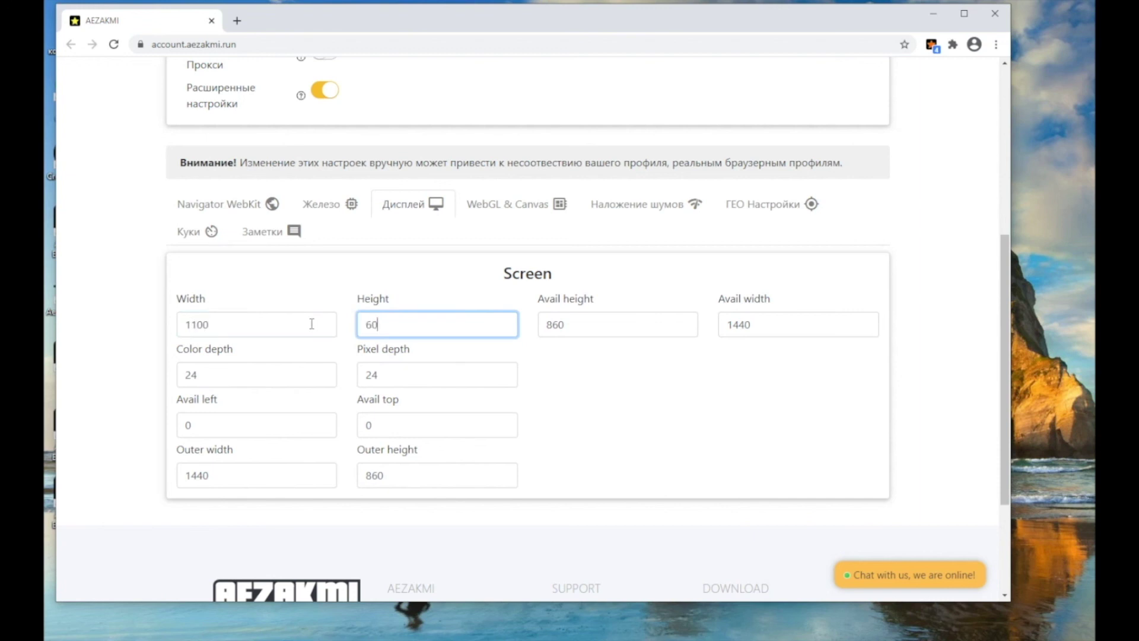
key("Tab")
- Set the available height to 600 and width to 1100, then save the fingerprint
type("1")
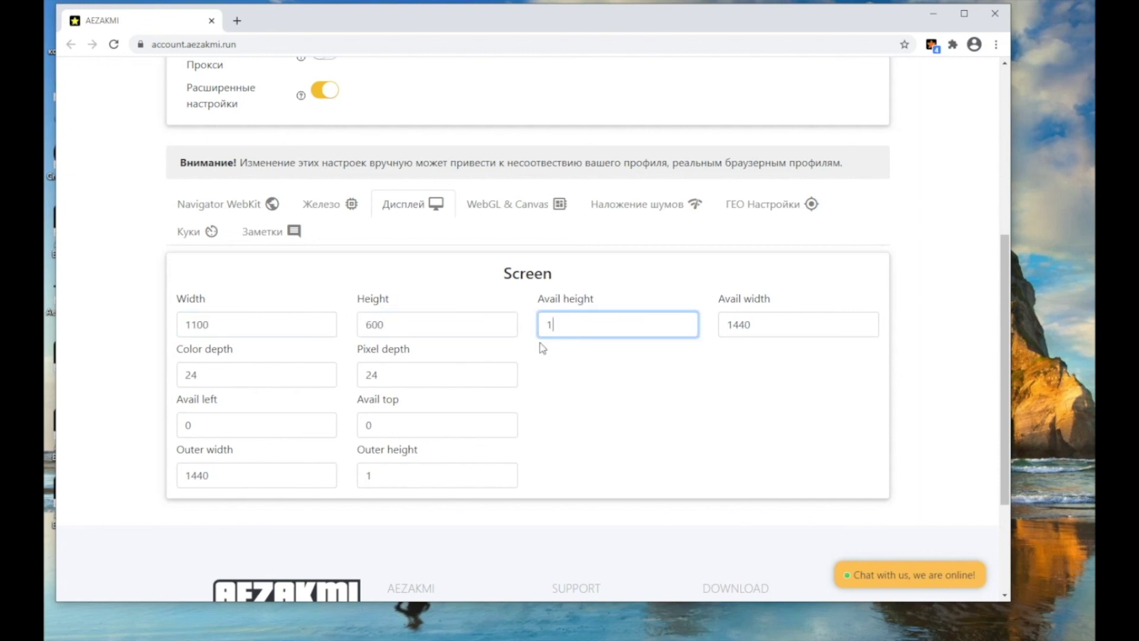
key("ctrl+a")
type("600")
key("Tab")
type("11")
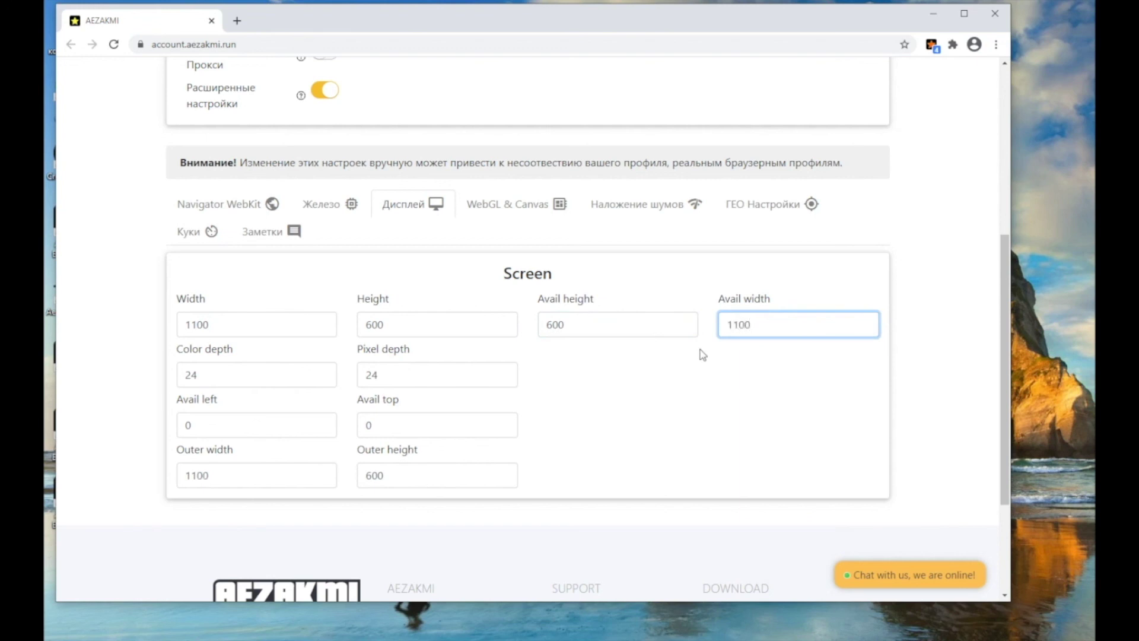
scroll(796, 383, "up", 3)
left_click(652, 220)
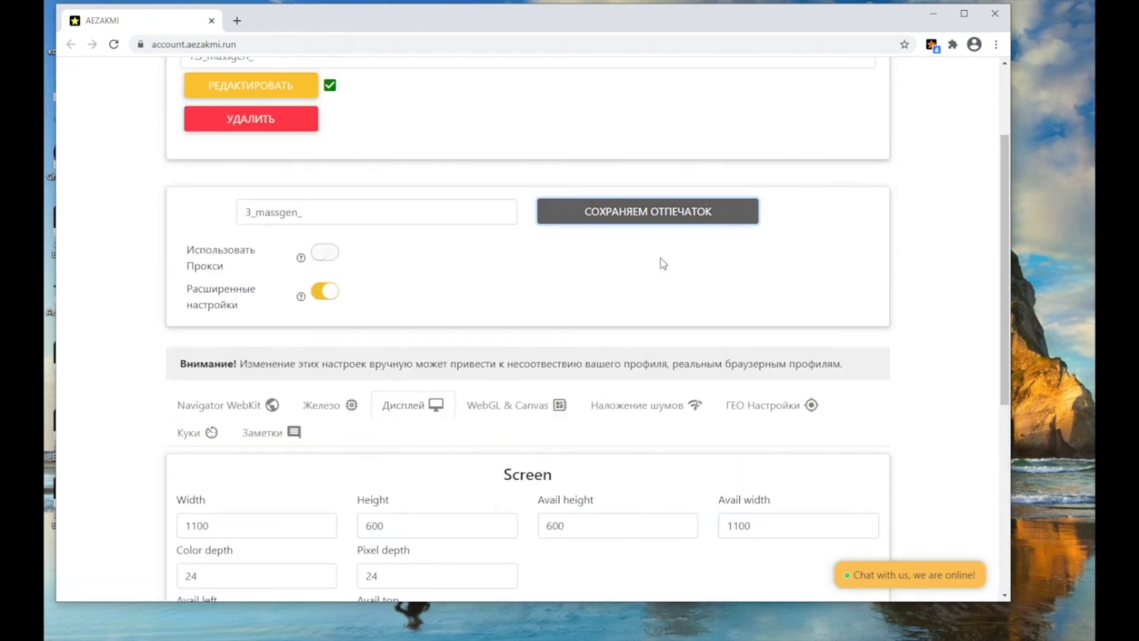
left_click(932, 45)
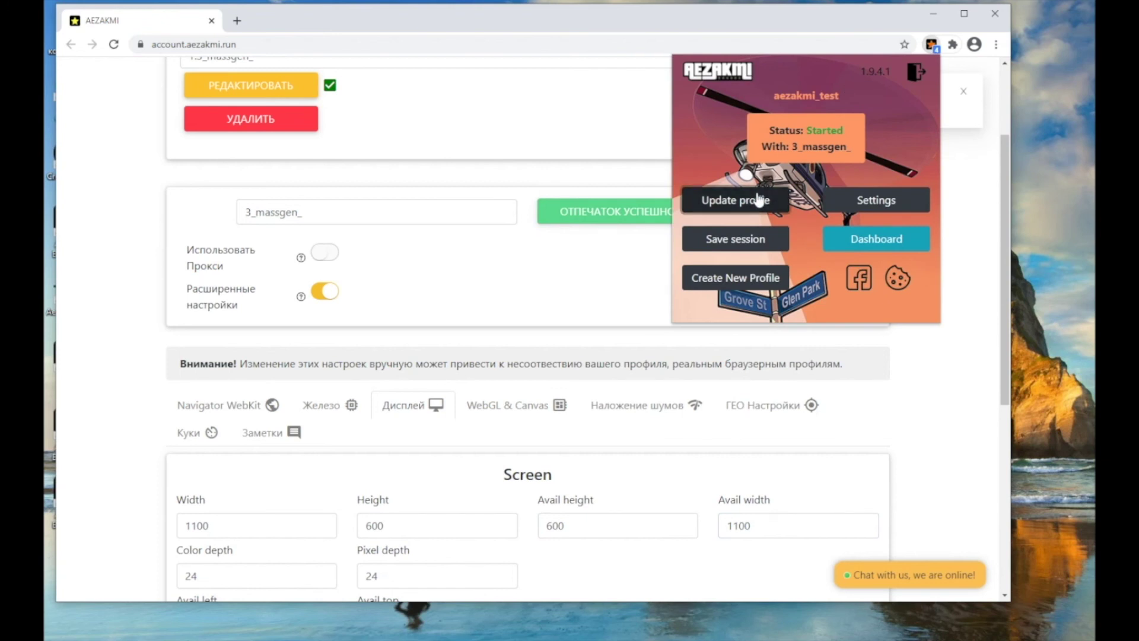
left_click(758, 199)
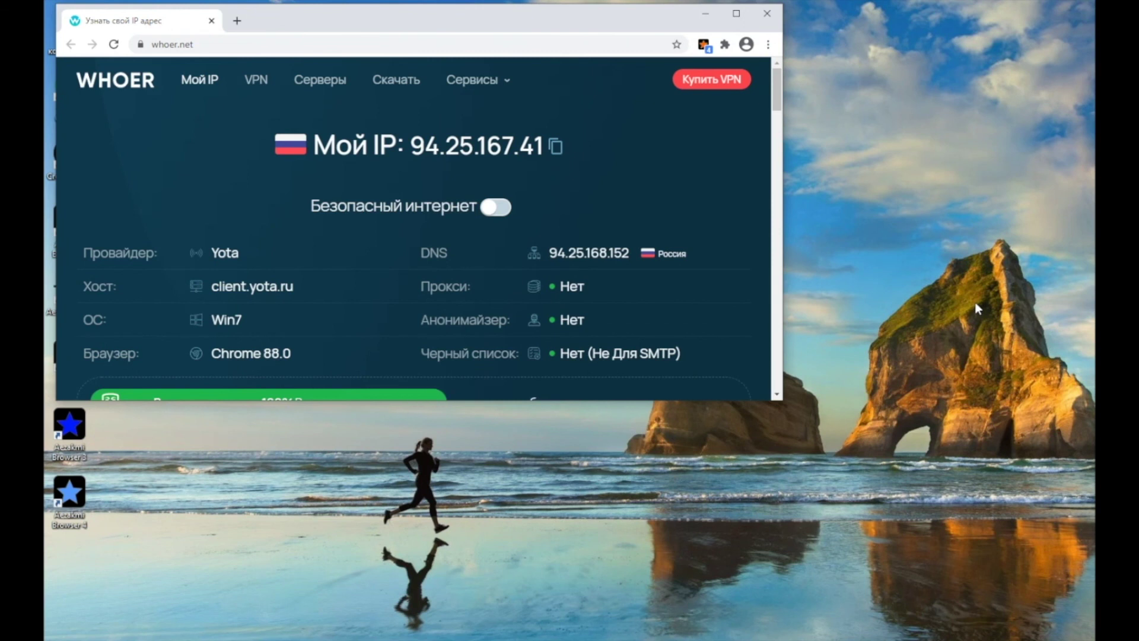
- Open Facebook Tools and scroll through its tools, including BM, Fan Page and KLOBASE
scroll(646, 262, "down", 1)
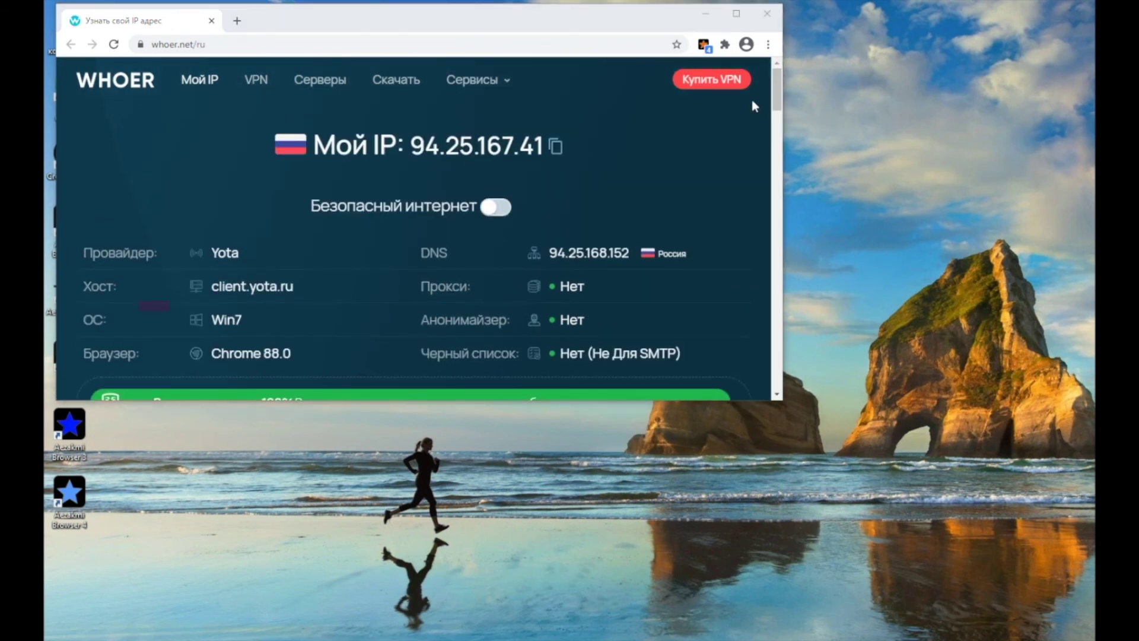
left_click(704, 45)
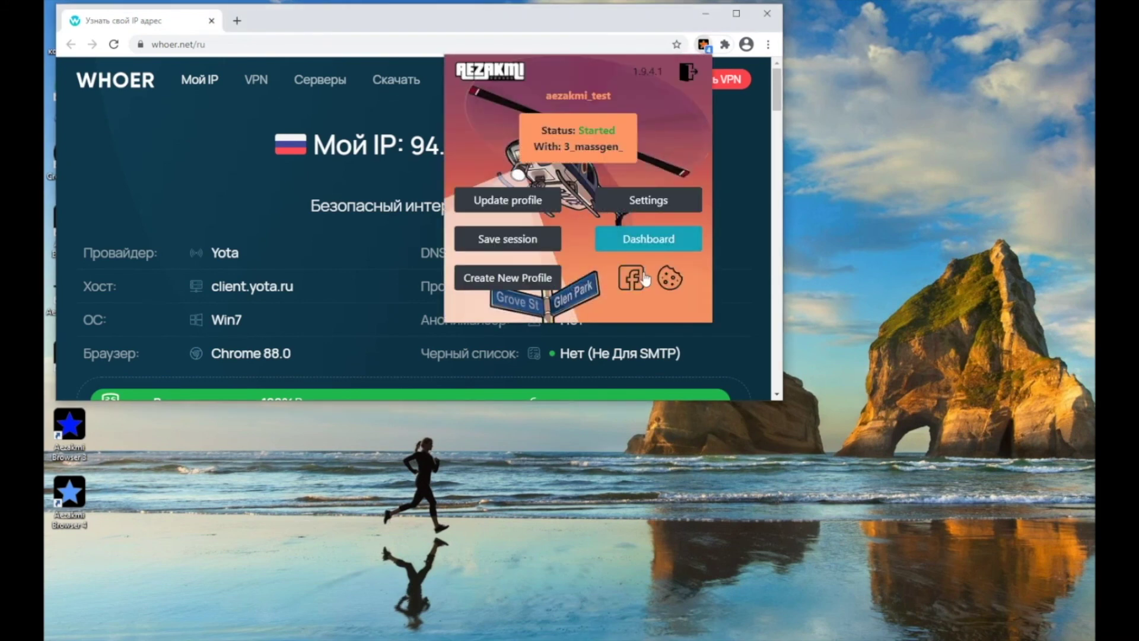
left_click(632, 278)
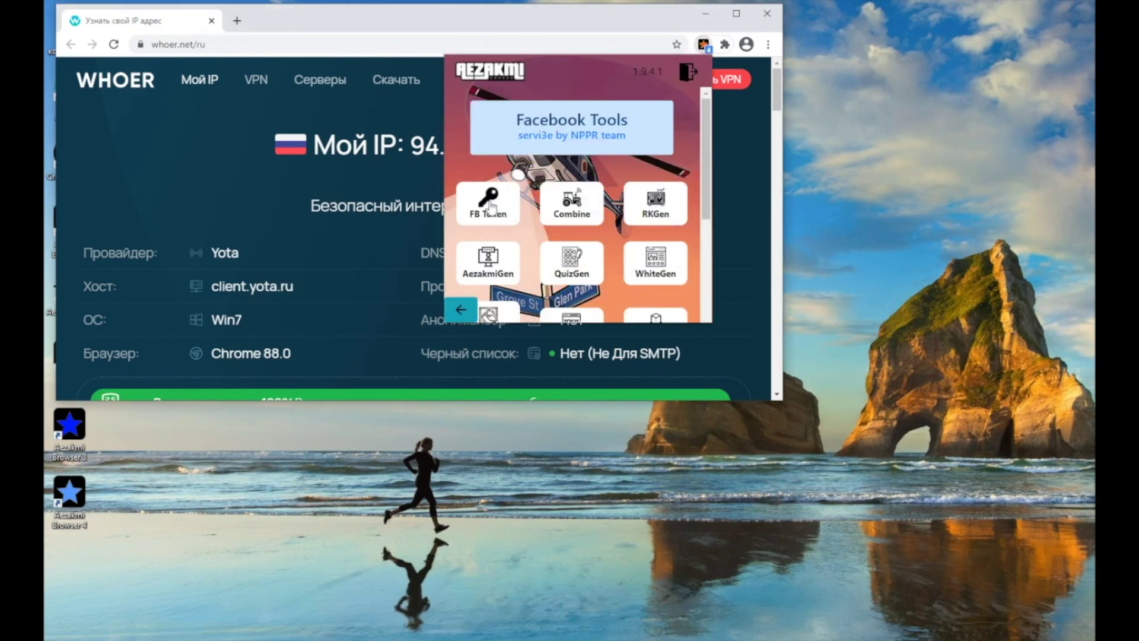
scroll(668, 232, "down", 2)
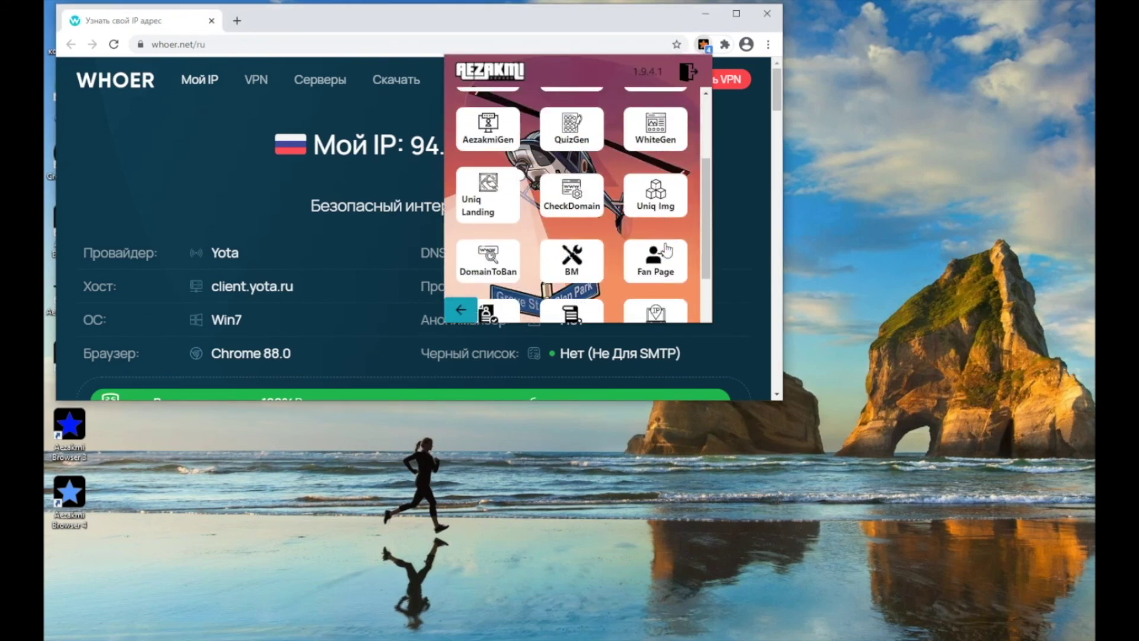
scroll(667, 251, "down", 3)
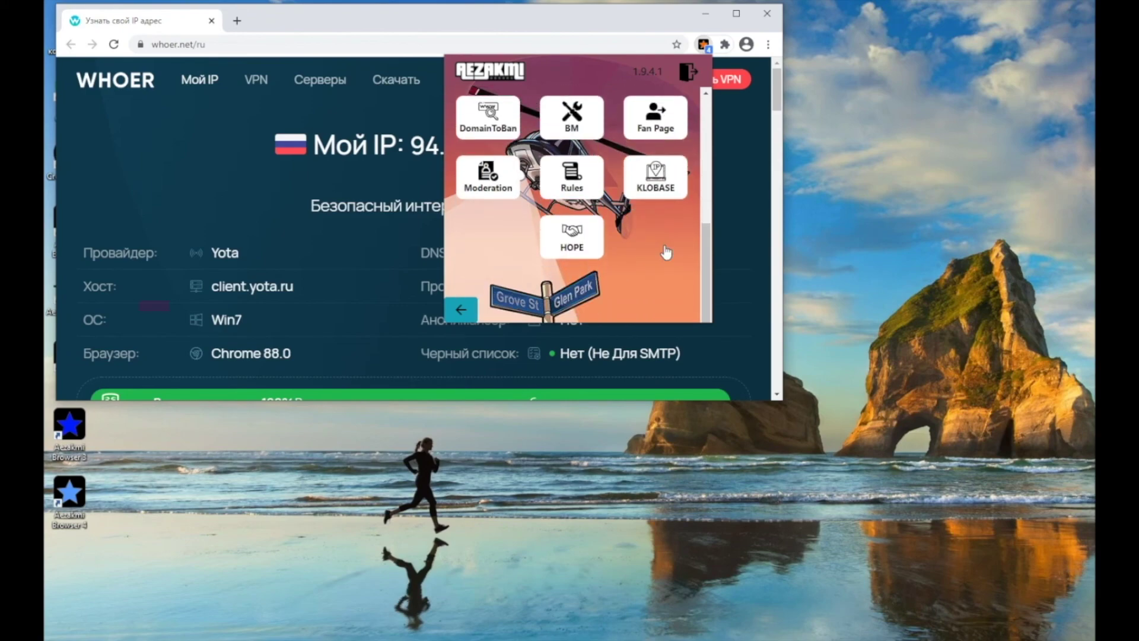